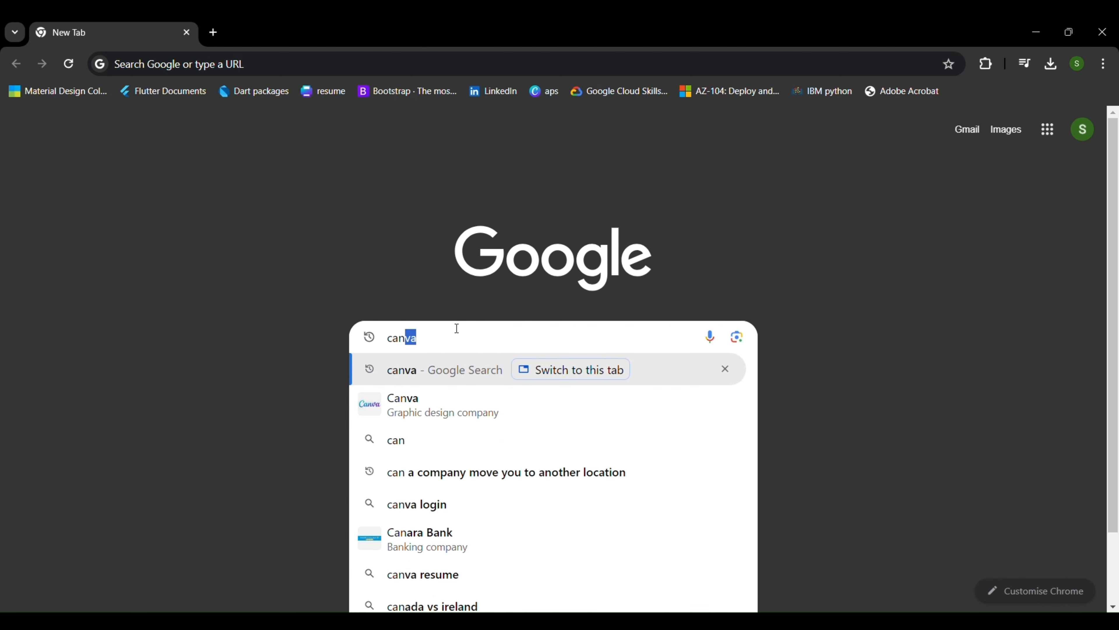
# Run the Google search for "canva" and open the official Canva website from the results.
pyautogui.press('Return')
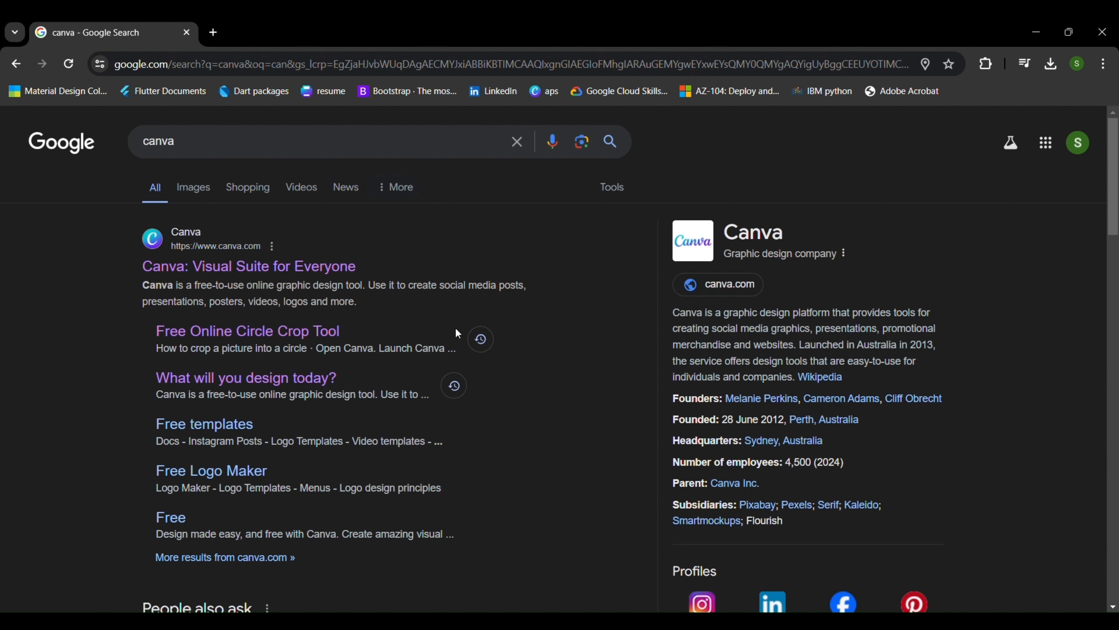
pyautogui.click(276, 268)
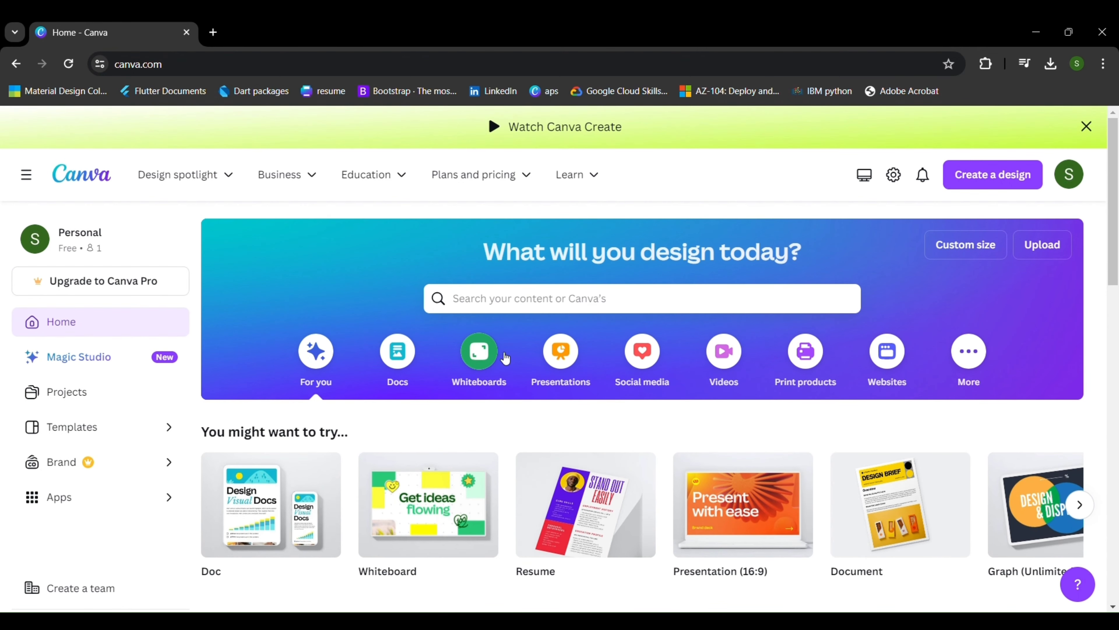
# Look through the Docs, Whiteboards, Presentations and Social media design categories on the home page.
pyautogui.click(404, 366)
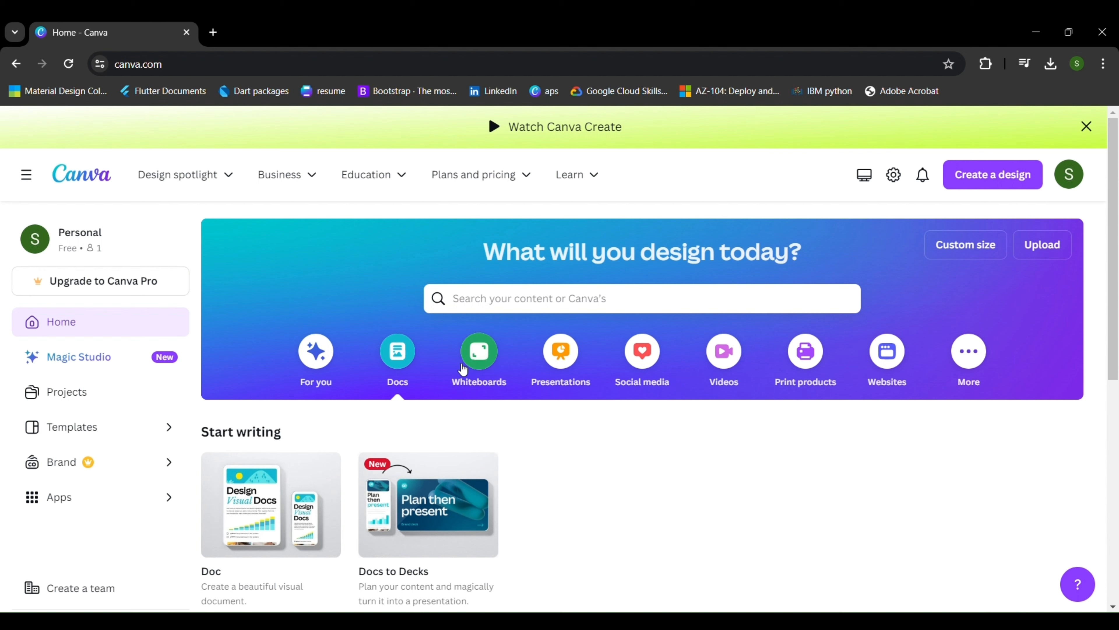
pyautogui.click(473, 370)
pyautogui.click(570, 369)
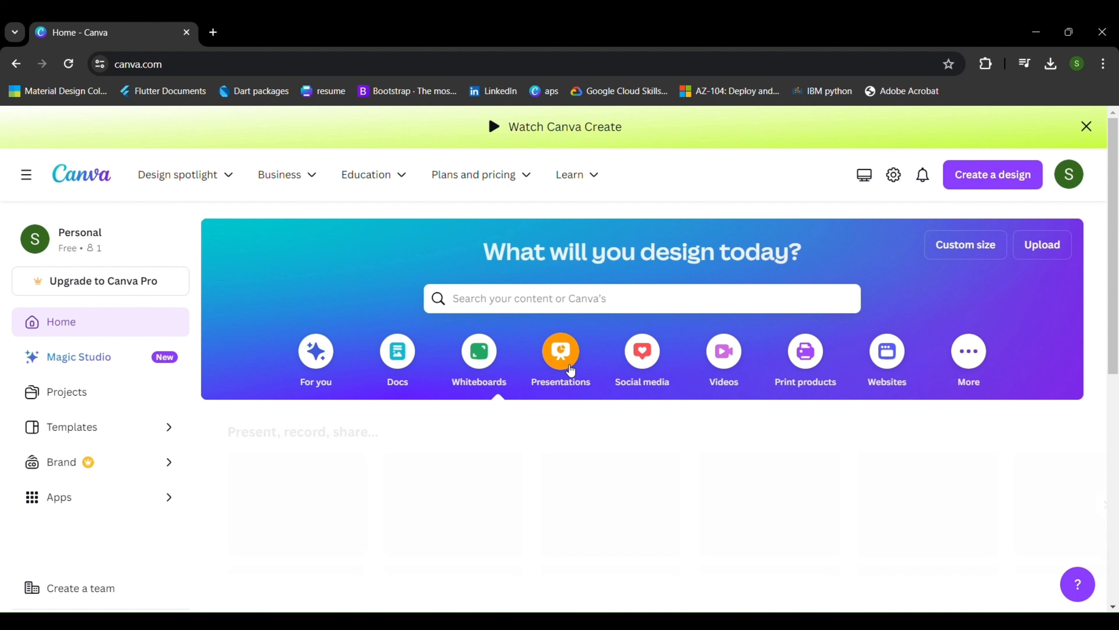
pyautogui.click(632, 374)
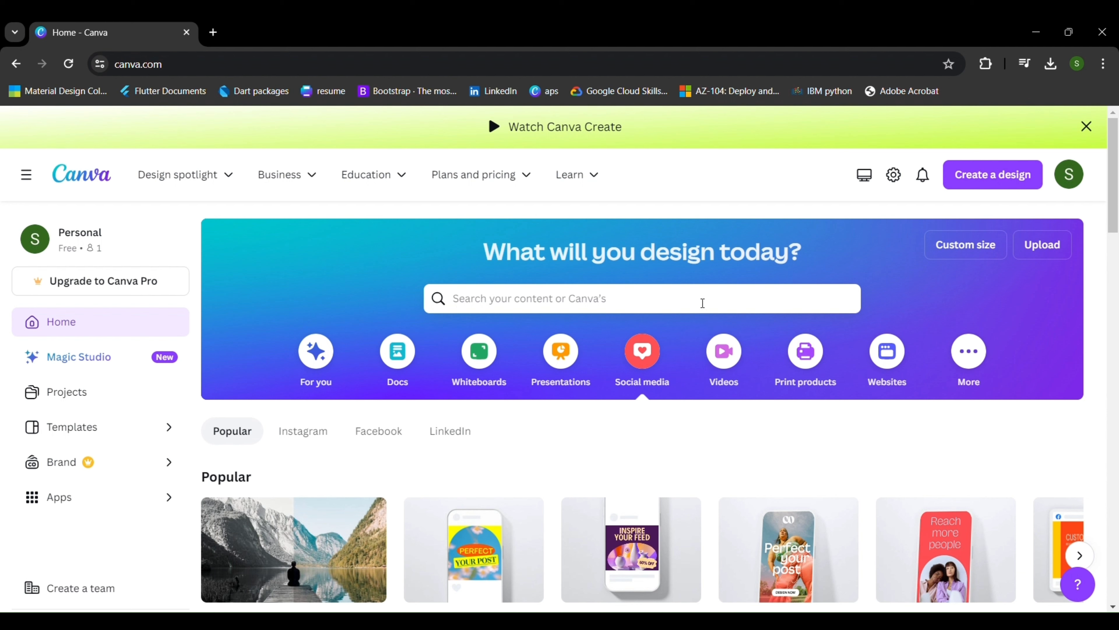
# Search the Canva templates for "resume" using the suggested search term.
pyautogui.click(702, 303)
pyautogui.write('res')
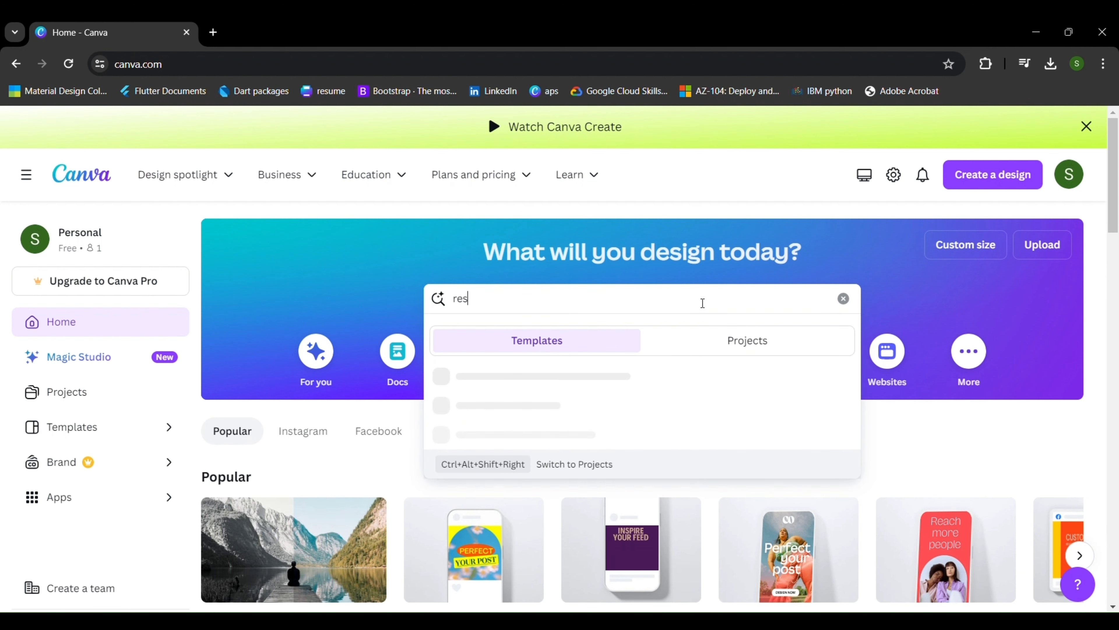
pyautogui.write('um')
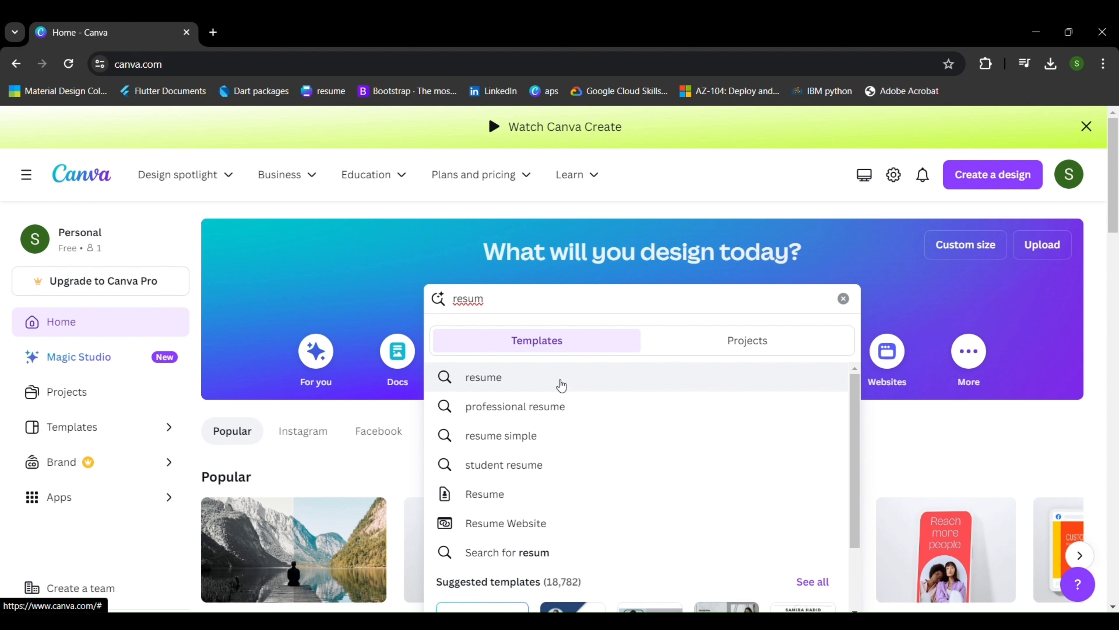
pyautogui.click(560, 385)
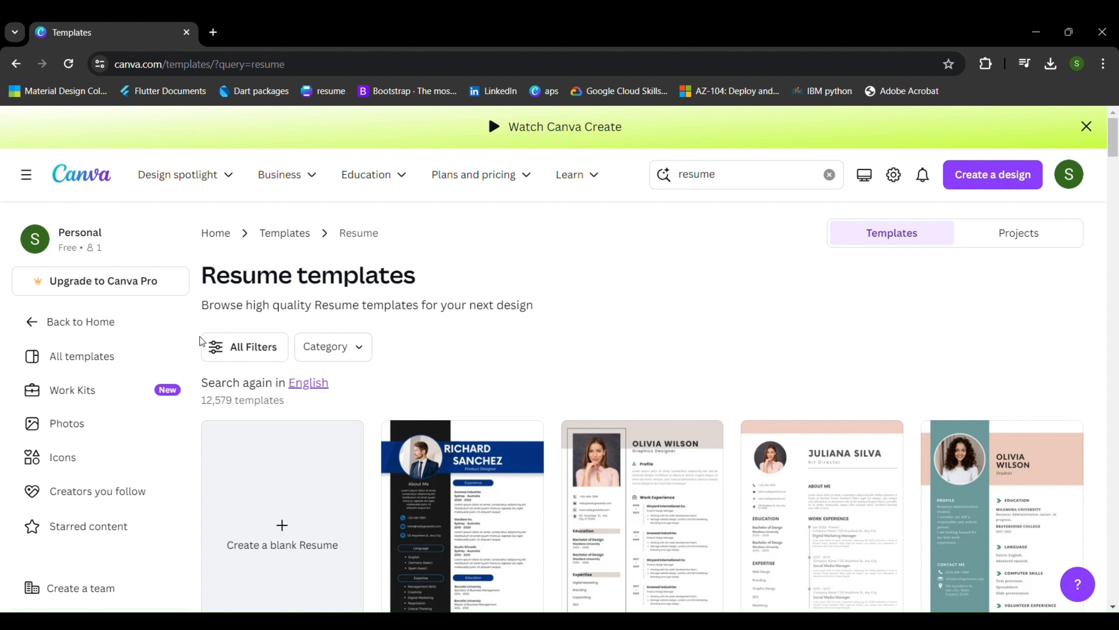
# Browse the resume templates in the search results to compare their layouts and styles.
pyautogui.scroll(-5, 609, 411)
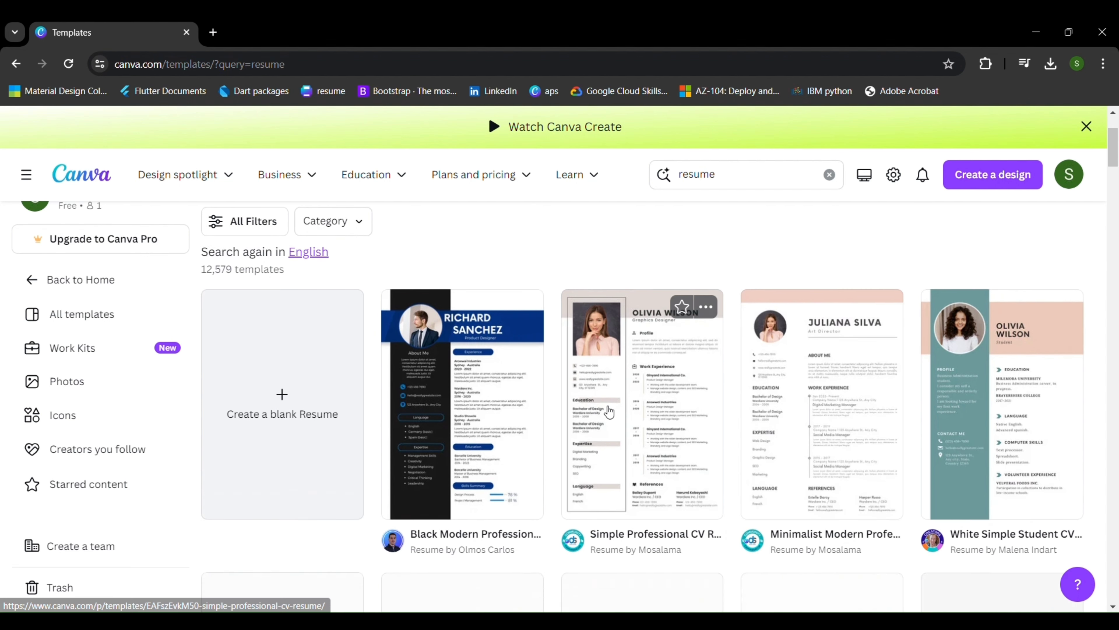
pyautogui.scroll(5, 610, 410)
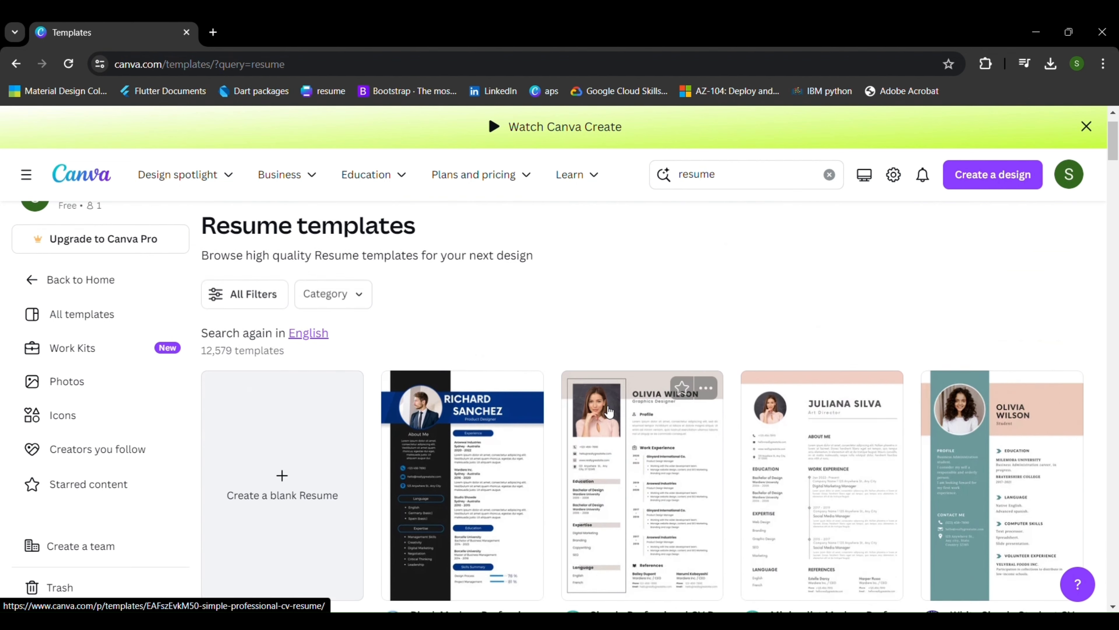
pyautogui.scroll(-1, 608, 409)
pyautogui.scroll(-5, 607, 406)
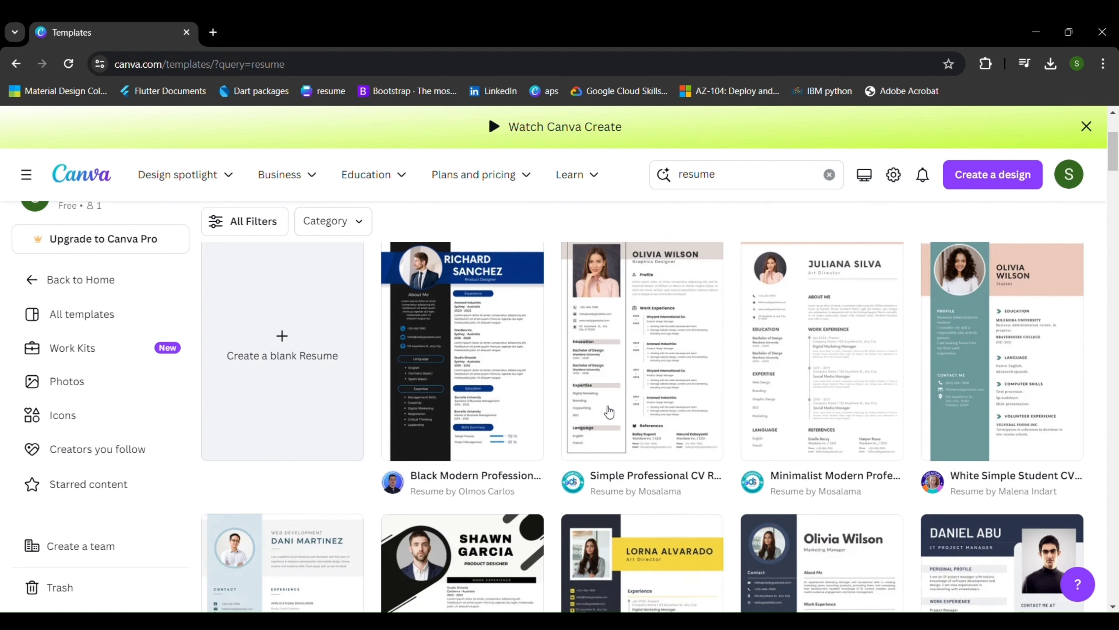
pyautogui.scroll(2, 609, 411)
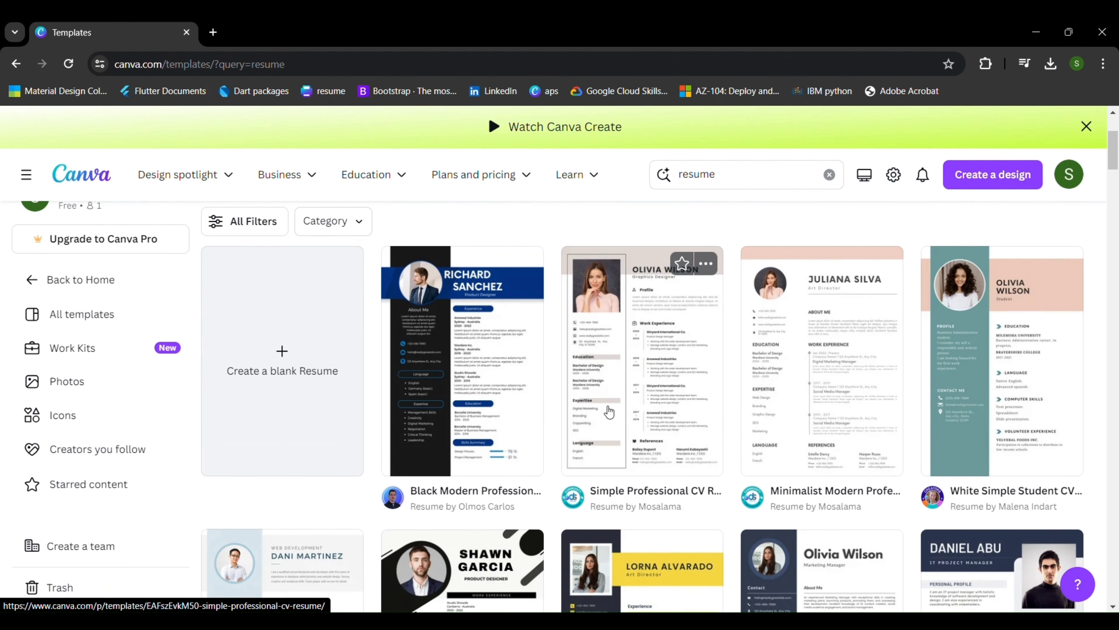
pyautogui.scroll(-3, 609, 411)
pyautogui.scroll(-5, 609, 411)
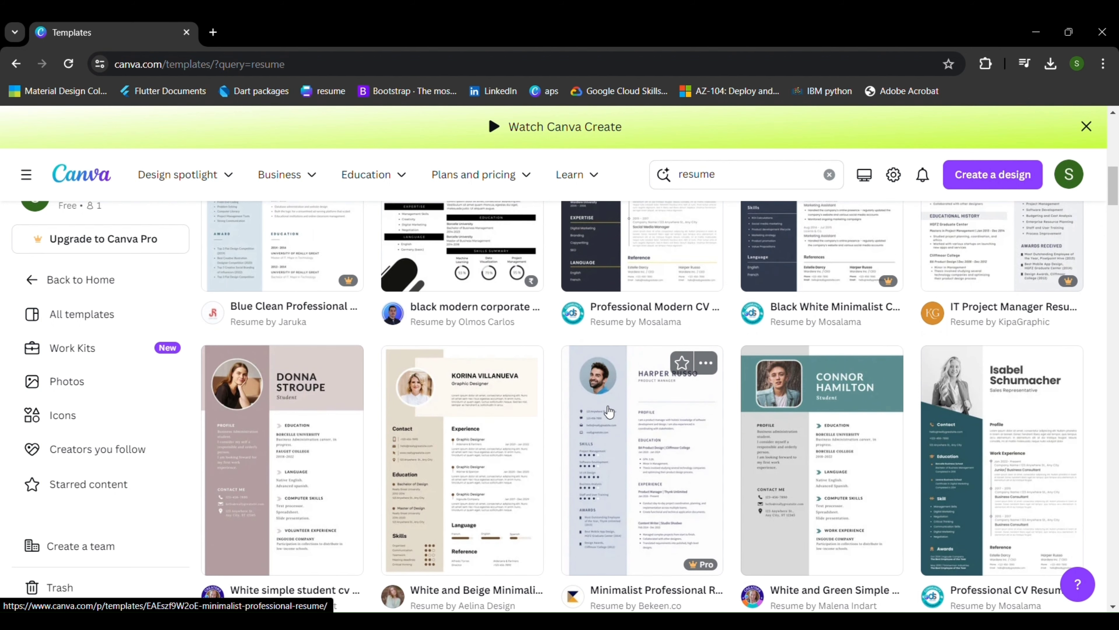
pyautogui.scroll(8, 609, 411)
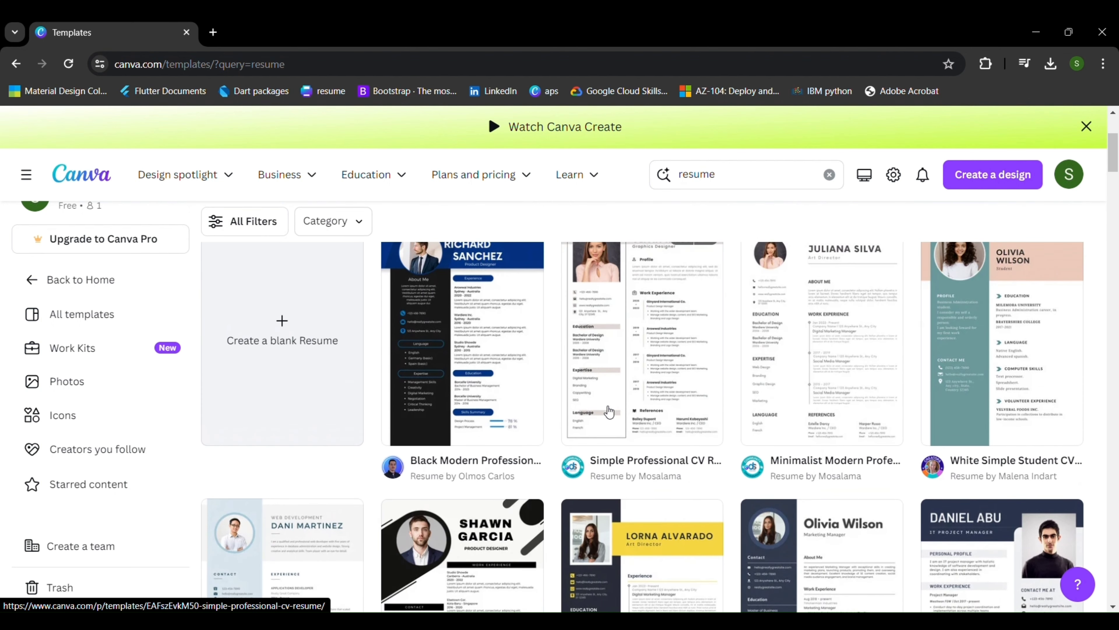
pyautogui.scroll(3, 608, 411)
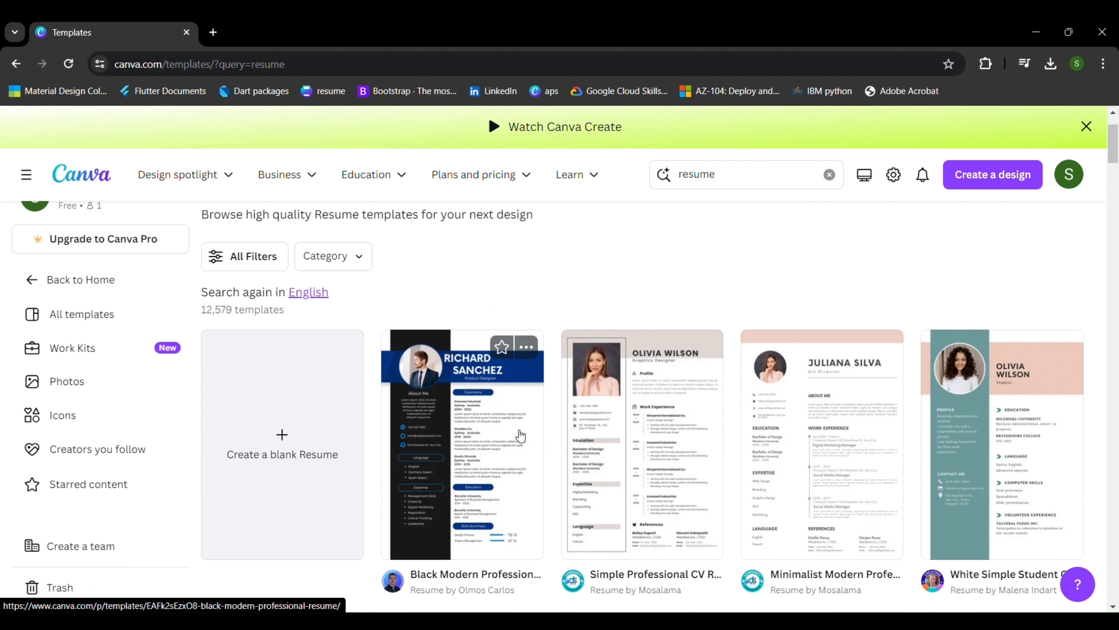
pyautogui.scroll(-10, 521, 435)
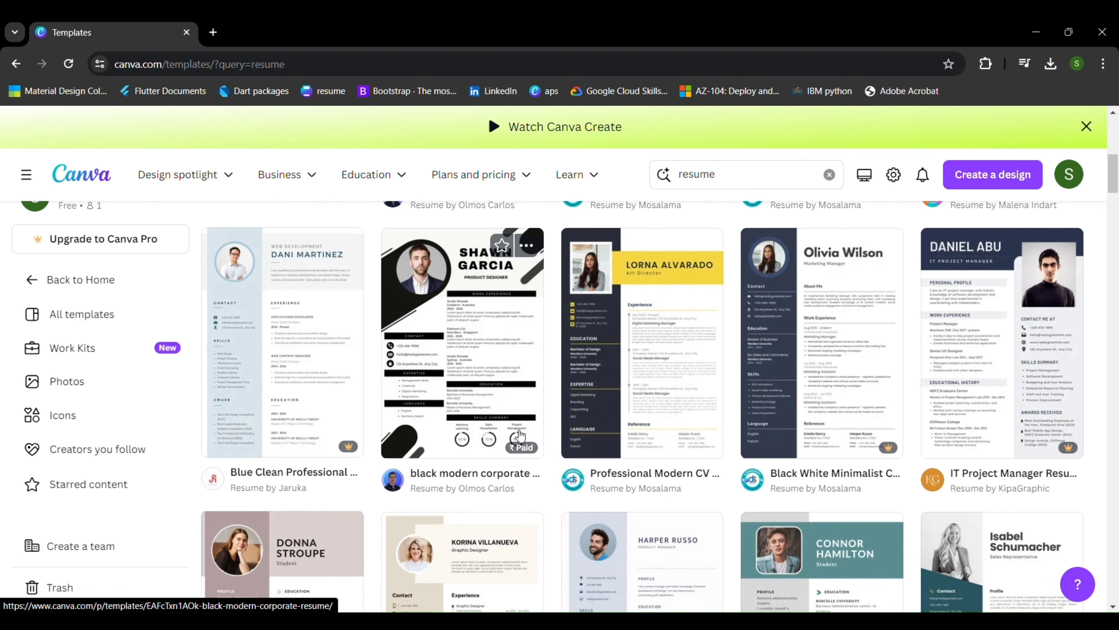
pyautogui.scroll(10, 520, 435)
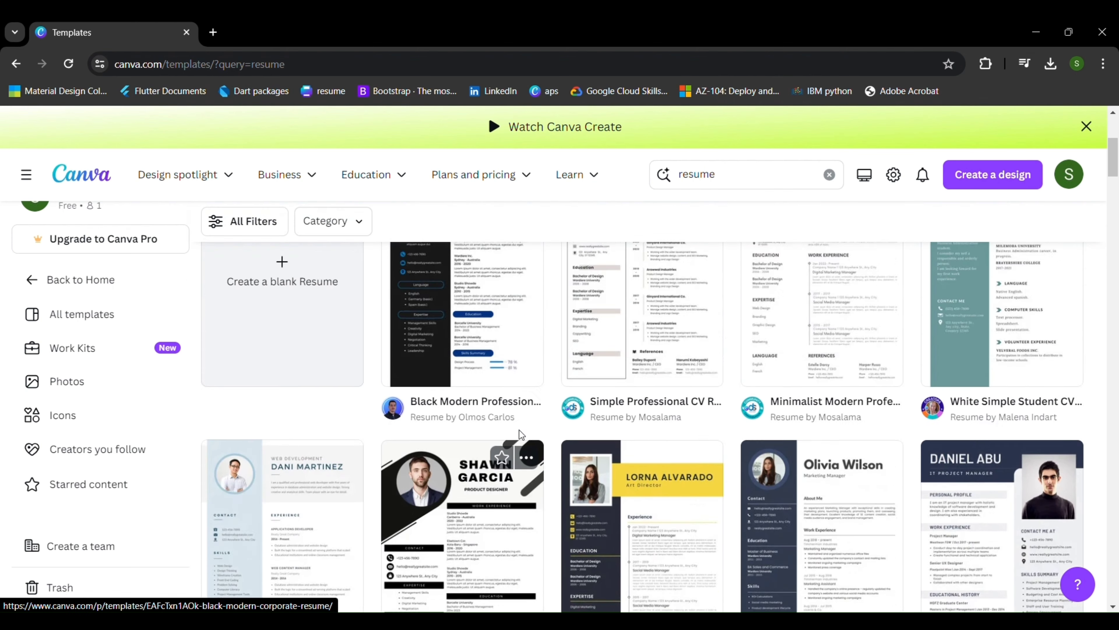
# Open the Black Modern Professional Resume template's preview and look through the similar templates listed with it.
pyautogui.click(452, 498)
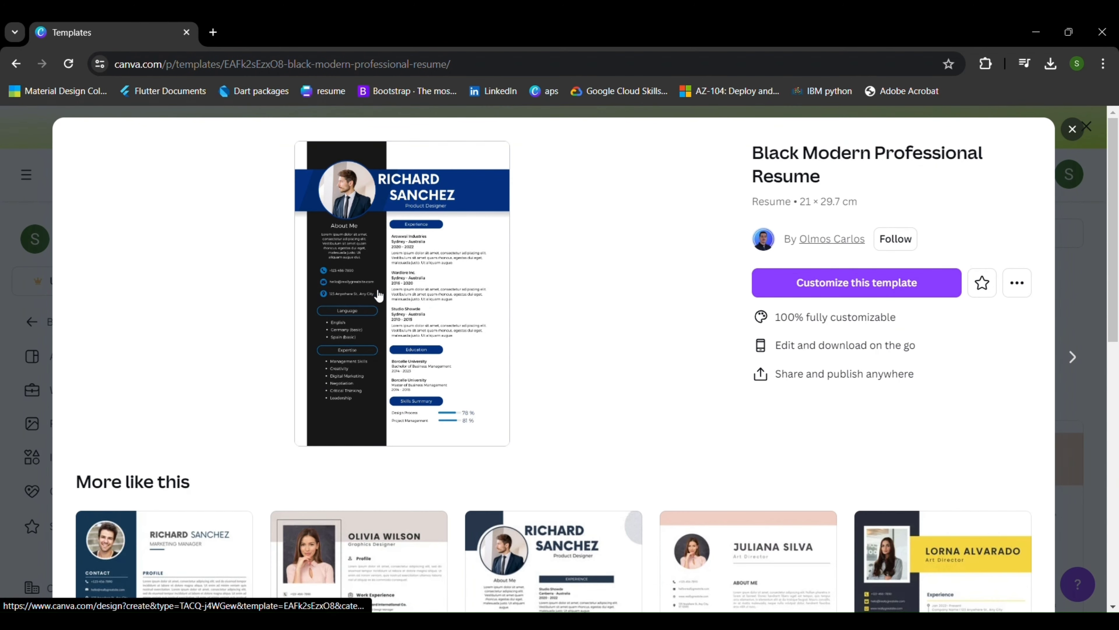
pyautogui.scroll(-4, 368, 305)
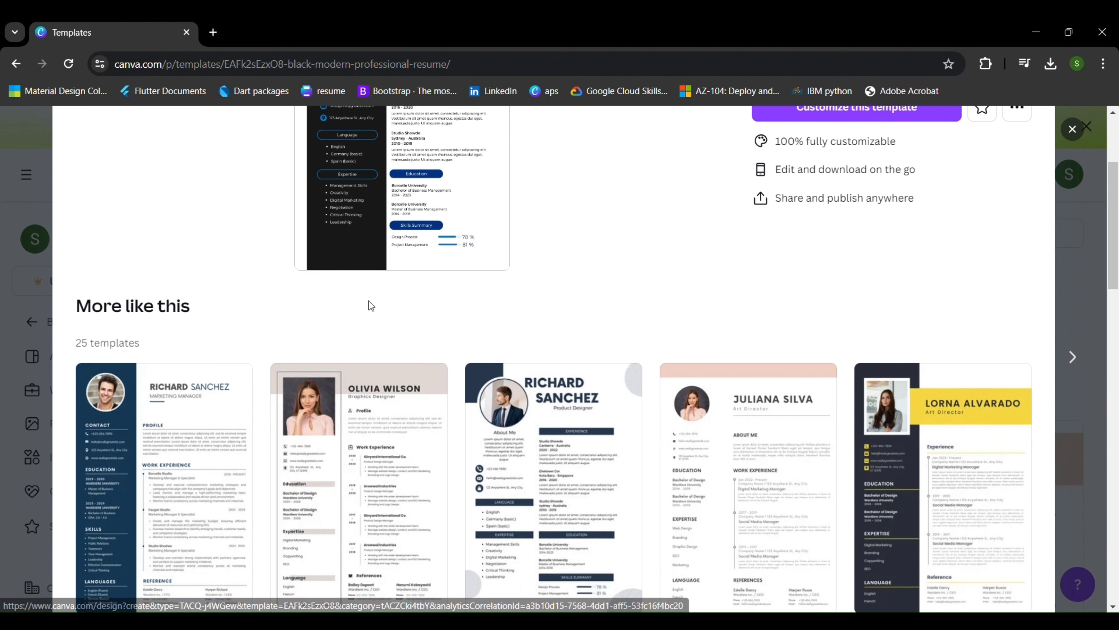
pyautogui.scroll(5, 366, 300)
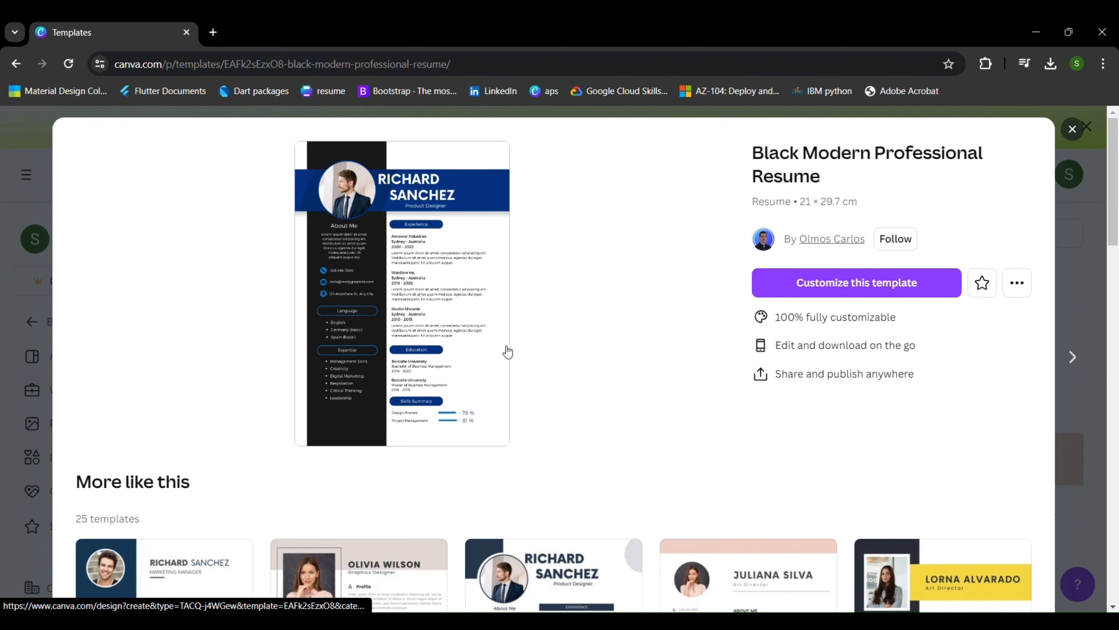
pyautogui.scroll(-5, 534, 403)
pyautogui.scroll(-14, 534, 403)
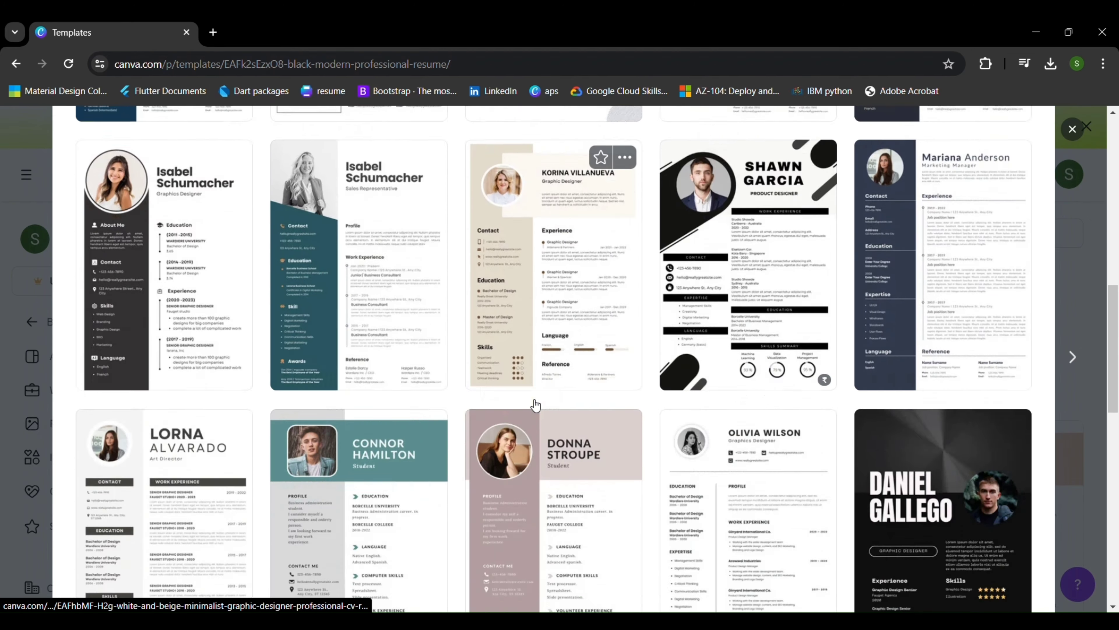
# Choose the Blue Simple Professional CV Resume from the similar templates and open it for customizing.
pyautogui.scroll(13, 535, 404)
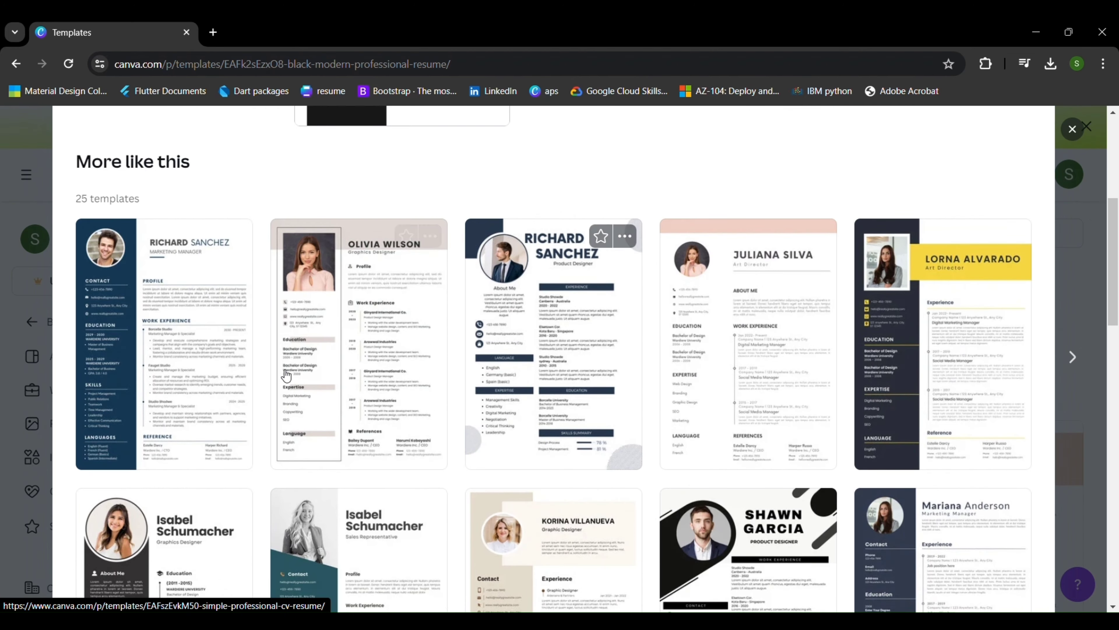
pyautogui.click(219, 355)
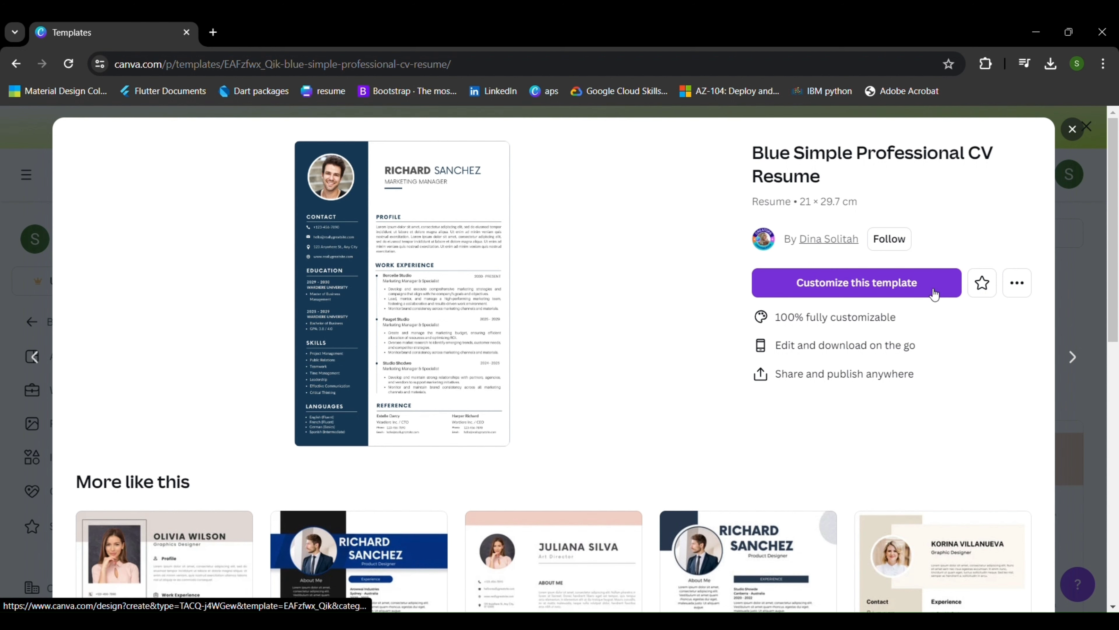
pyautogui.click(889, 281)
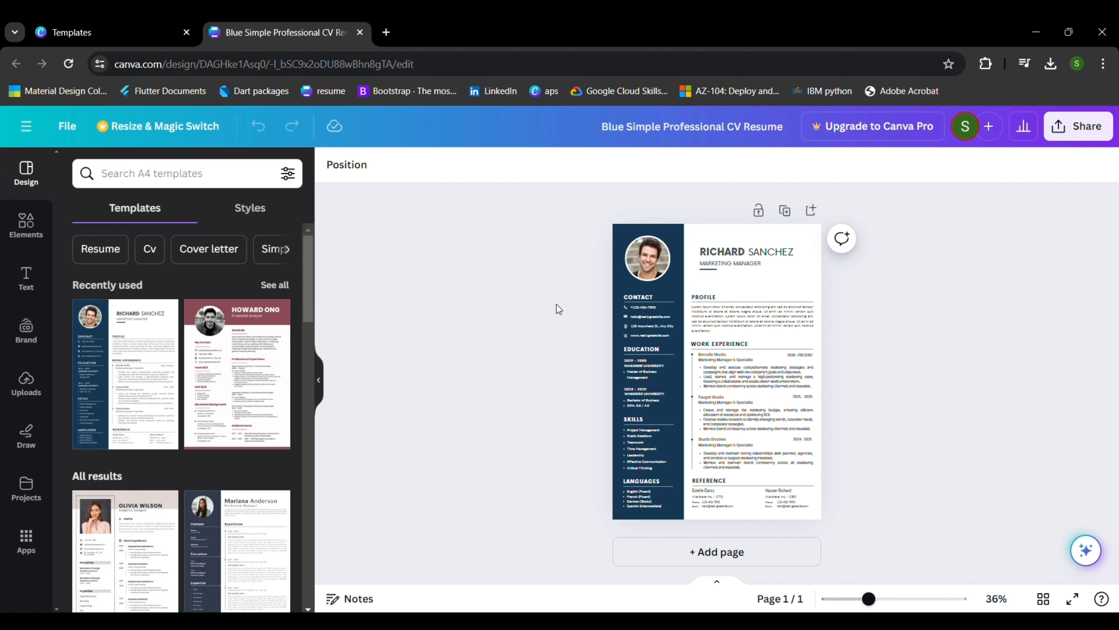
# Examine the other A4 templates and the resume page's sections, ending at 100% zoom on the resume header.
pyautogui.scroll(-10, 208, 411)
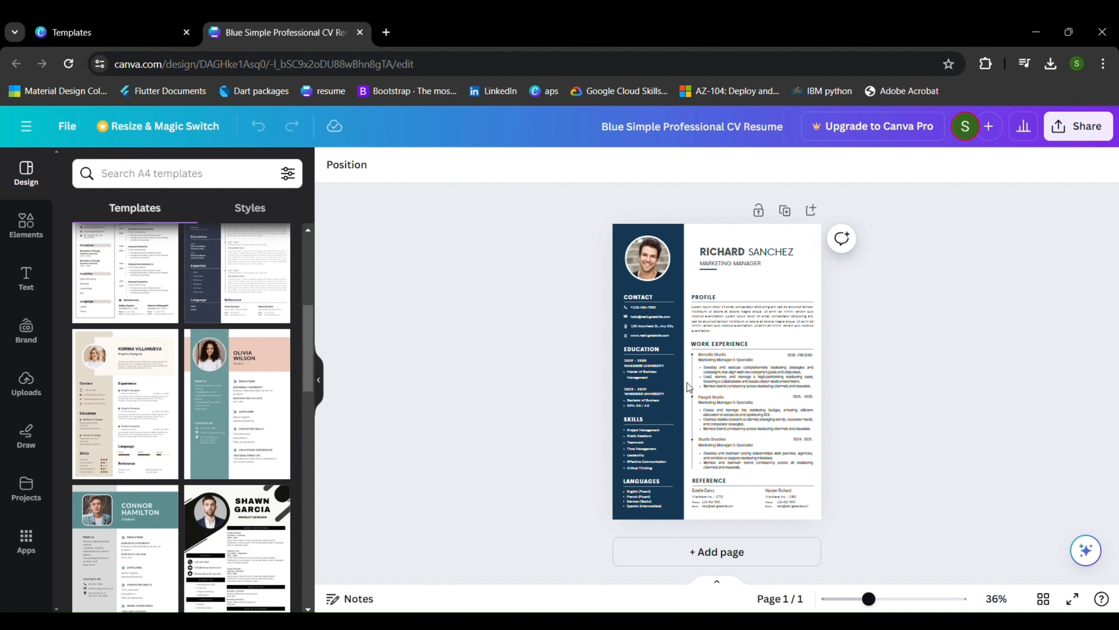
pyautogui.scroll(5, 689, 388)
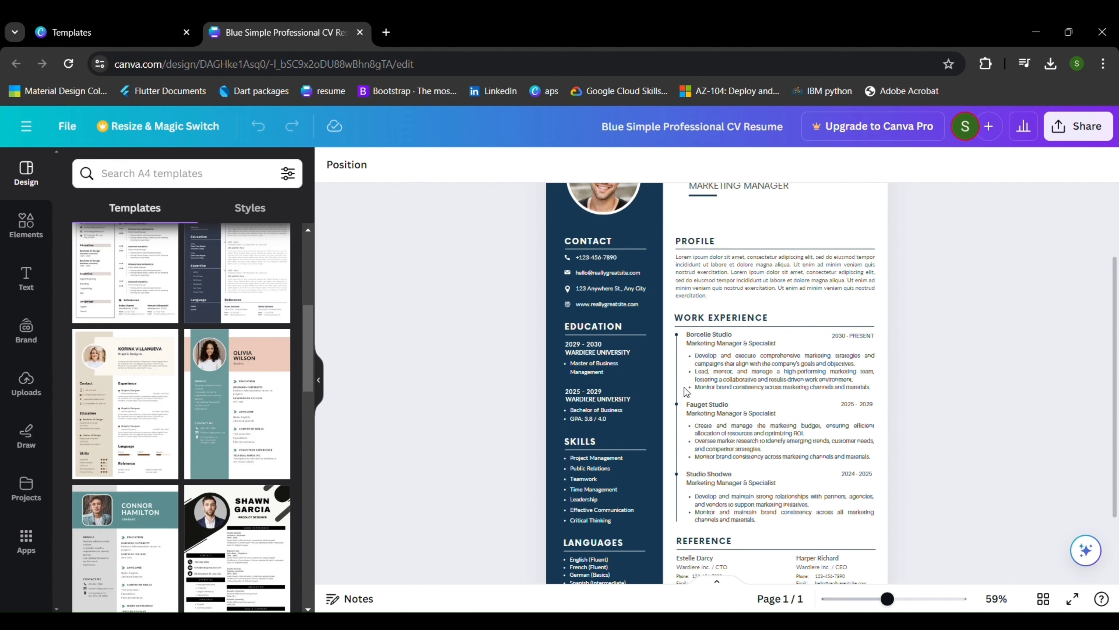
pyautogui.scroll(-3, 686, 391)
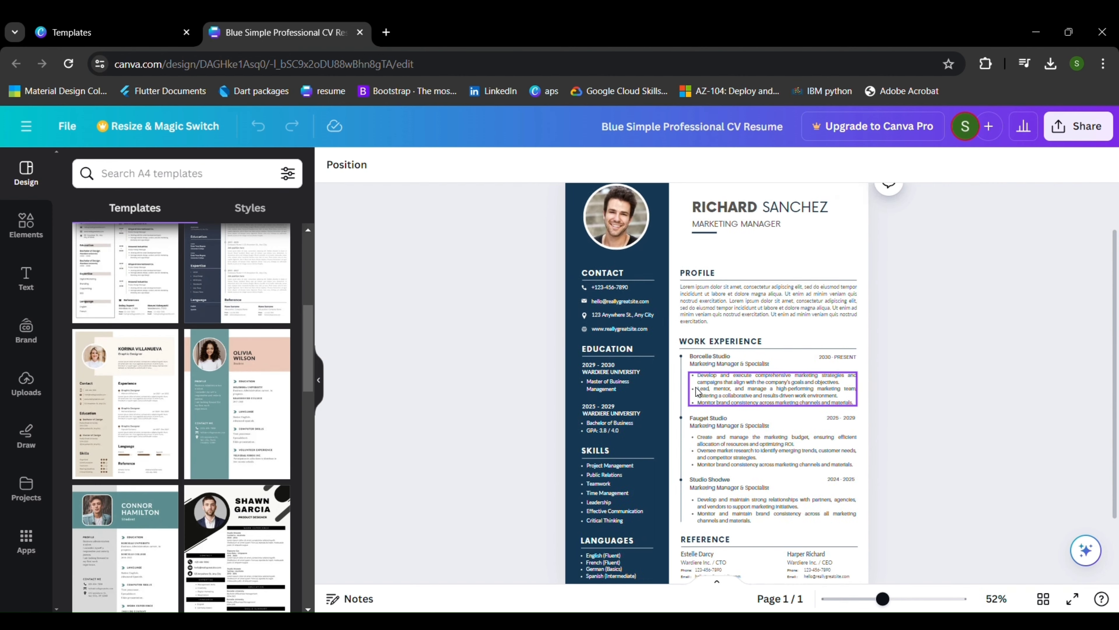
pyautogui.scroll(2, 696, 391)
pyautogui.scroll(-3, 696, 392)
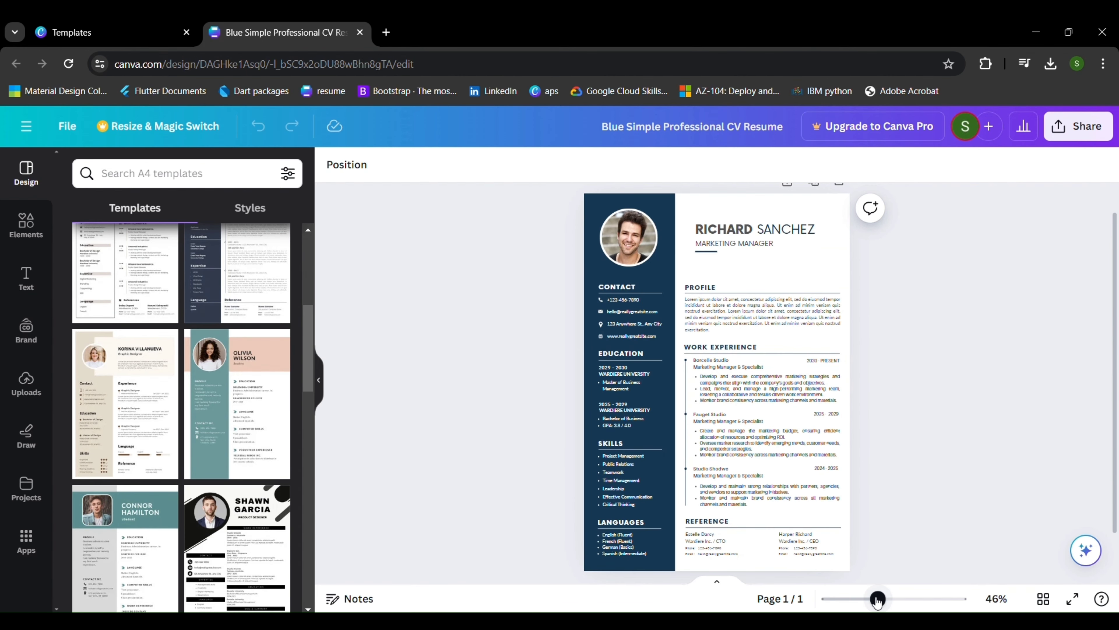
pyautogui.moveTo(877, 600); pyautogui.dragTo(907, 606)
pyautogui.scroll(3, 824, 451)
pyautogui.scroll(2, 824, 451)
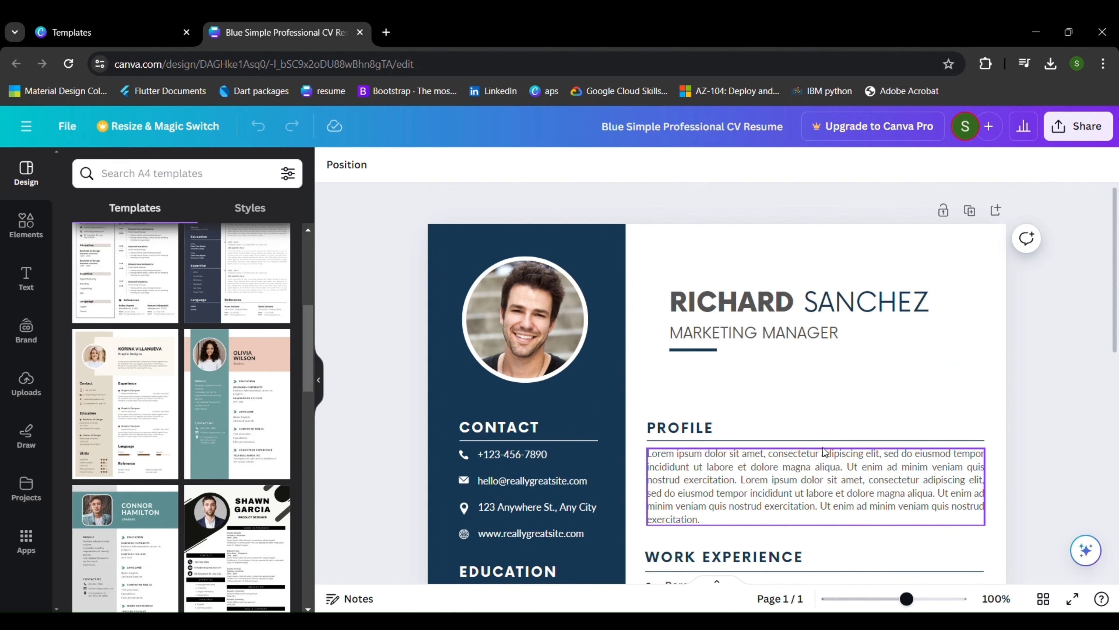
# Replace the placeholder first name in the resume header with the candidate's first name in capitals.
pyautogui.click(850, 377)
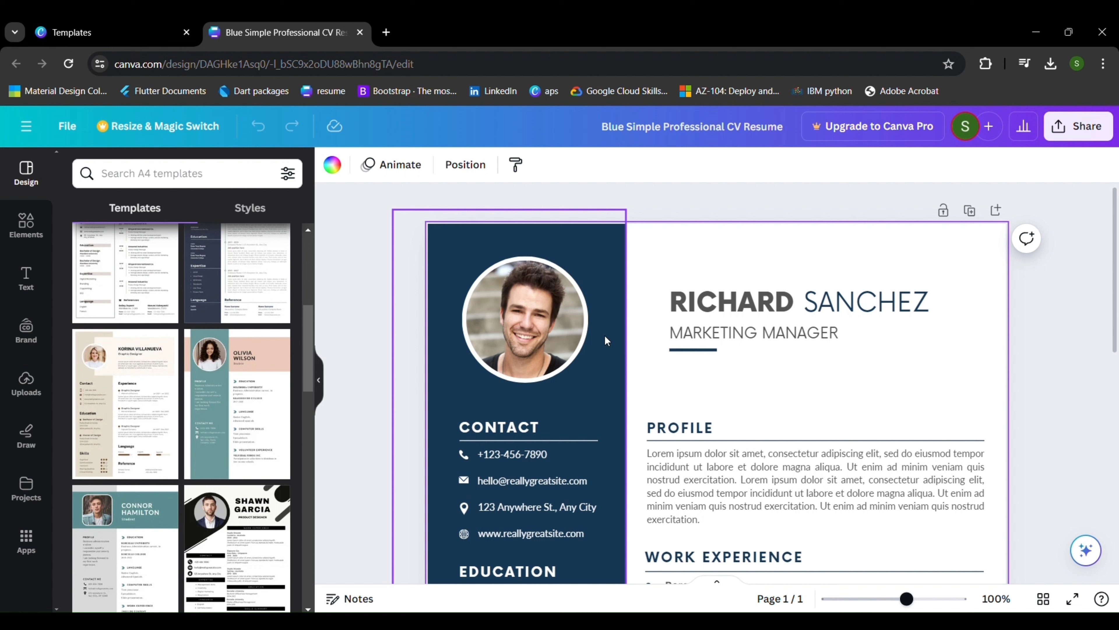
pyautogui.click(764, 301)
pyautogui.click(764, 300)
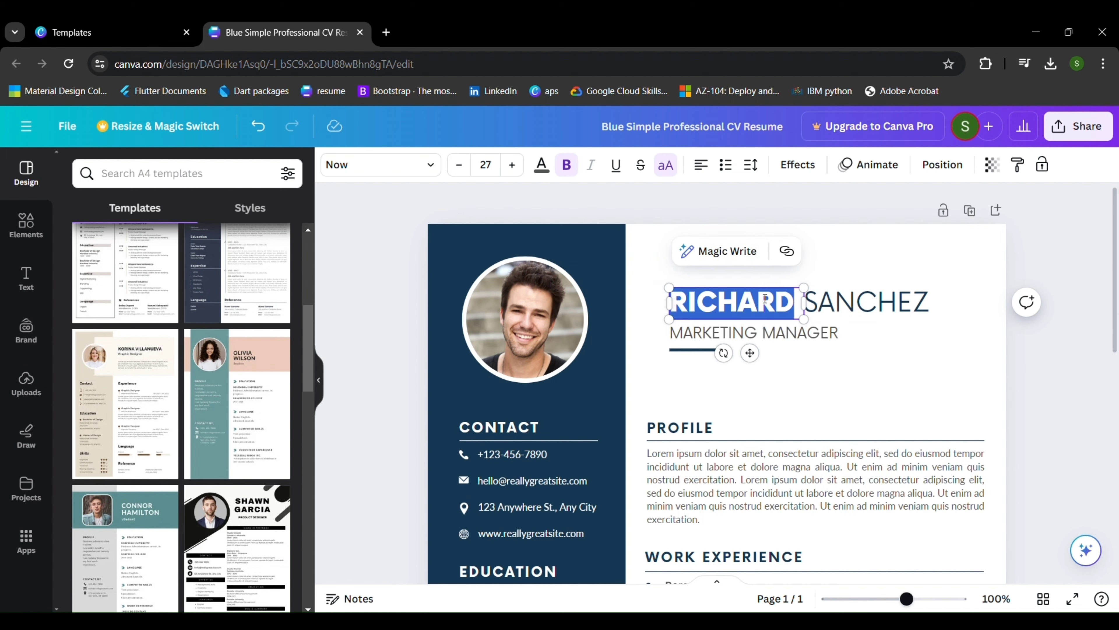
pyautogui.write('JOHN')
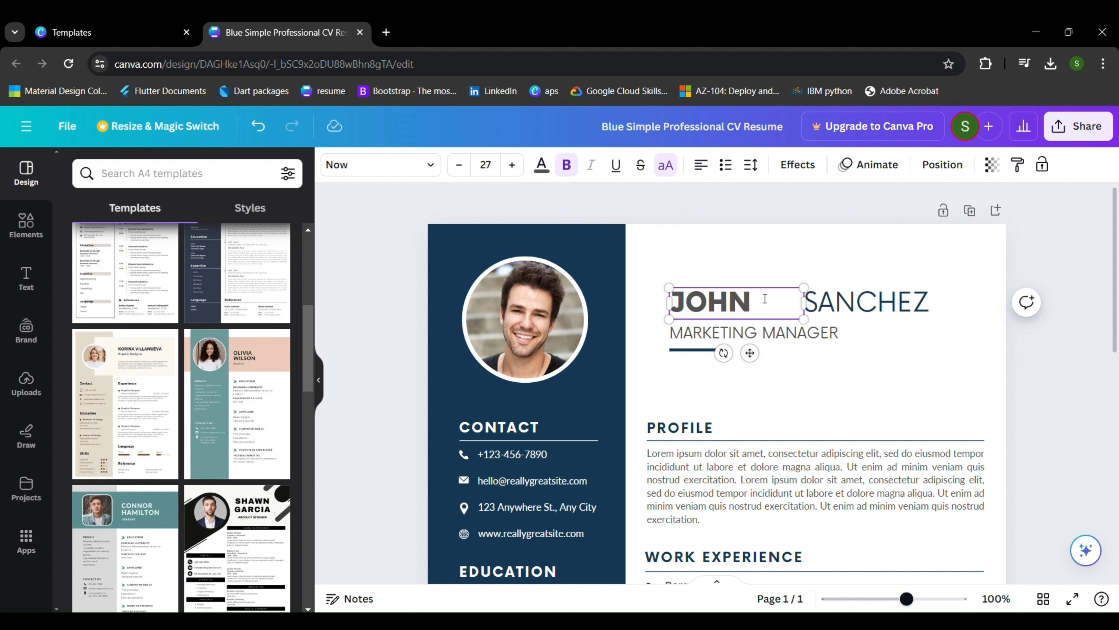
# Replace the placeholder surname in the resume header with the candidate's one-letter initial.
pyautogui.click(841, 303)
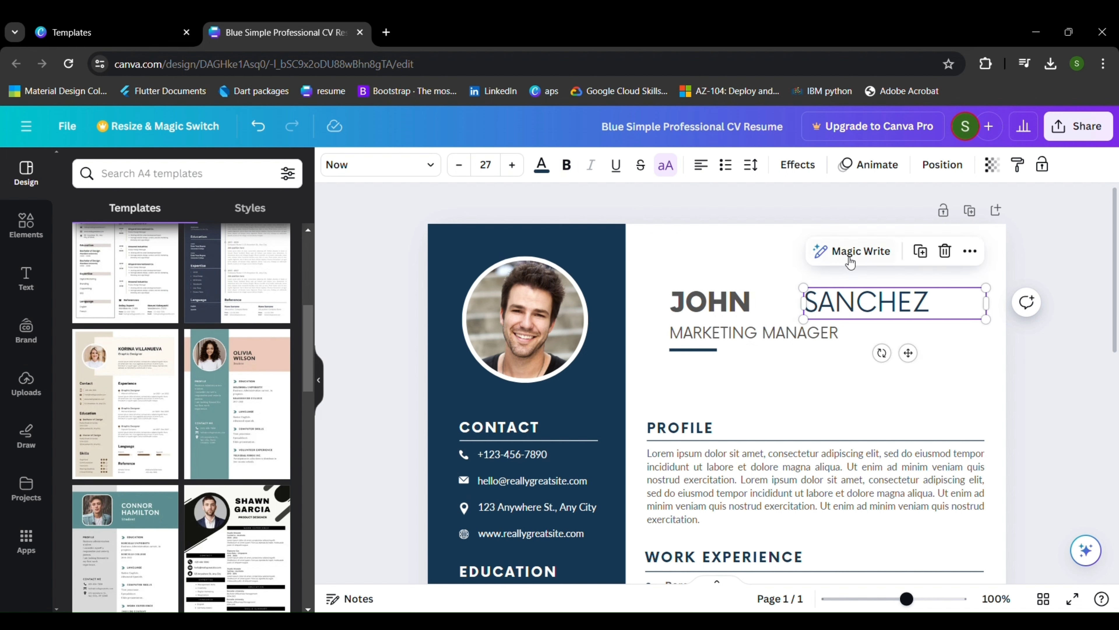
pyautogui.click(864, 291)
pyautogui.hotkey('ctrl', 'a')
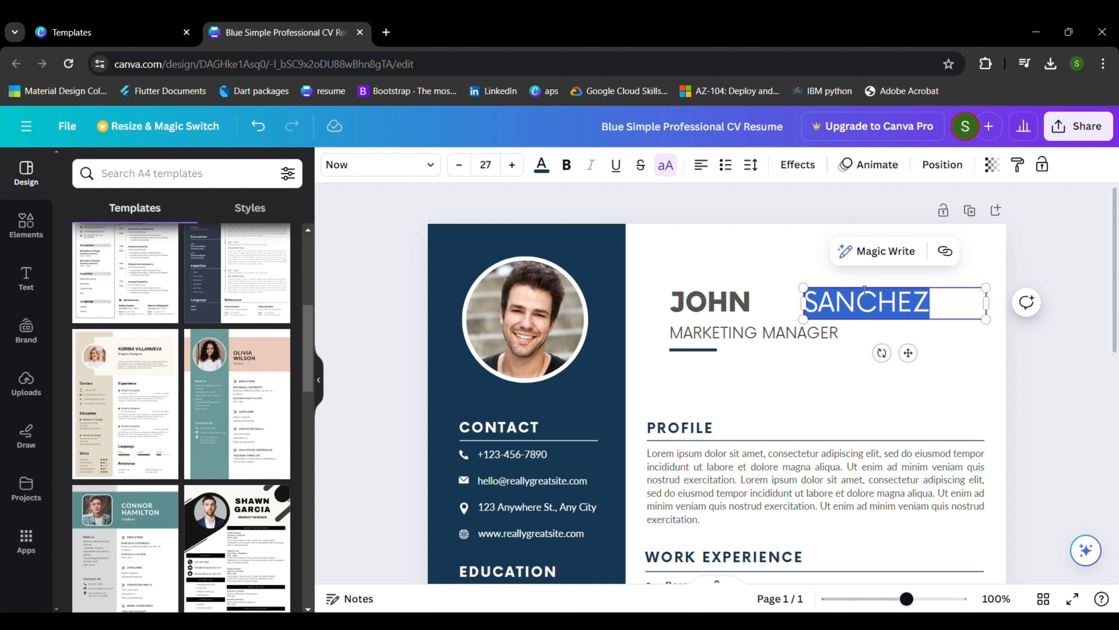
pyautogui.click(865, 290)
pyautogui.doubleClick(864, 290)
pyautogui.write('C')
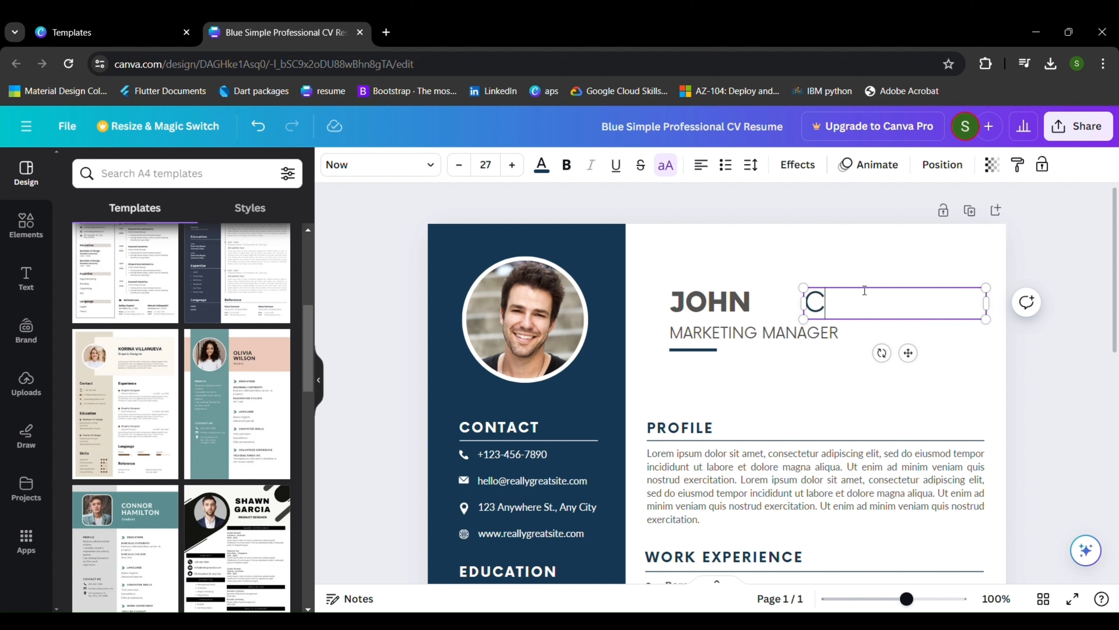
# Complete the surname in capitals in the header's light text box and move it closer to the first name.
pyautogui.write('ONNOR')
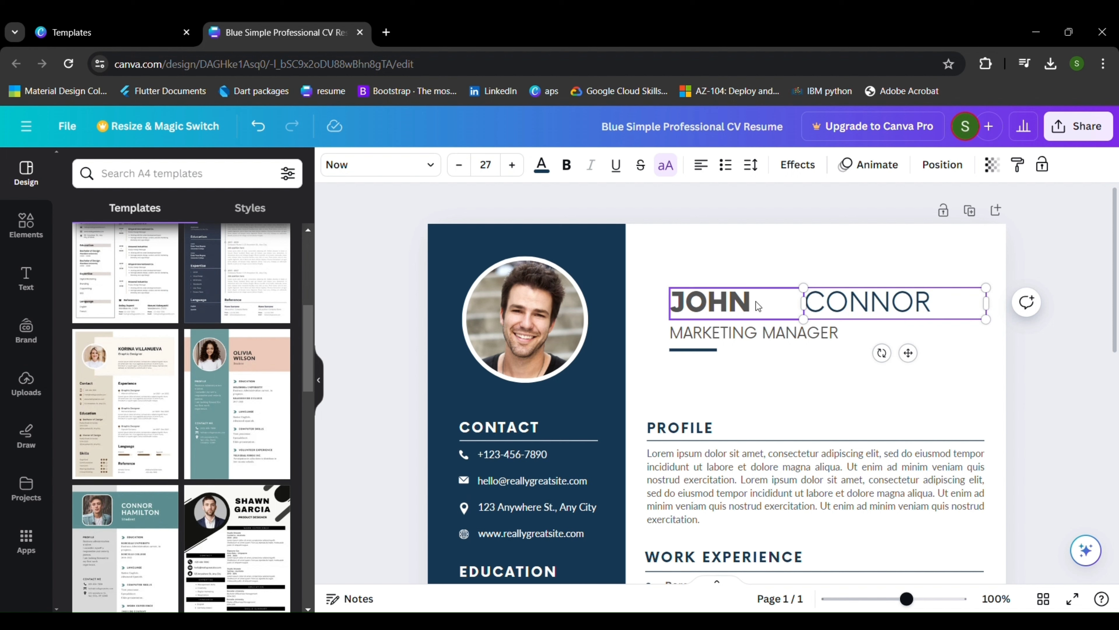
pyautogui.click(793, 259)
pyautogui.click(844, 305)
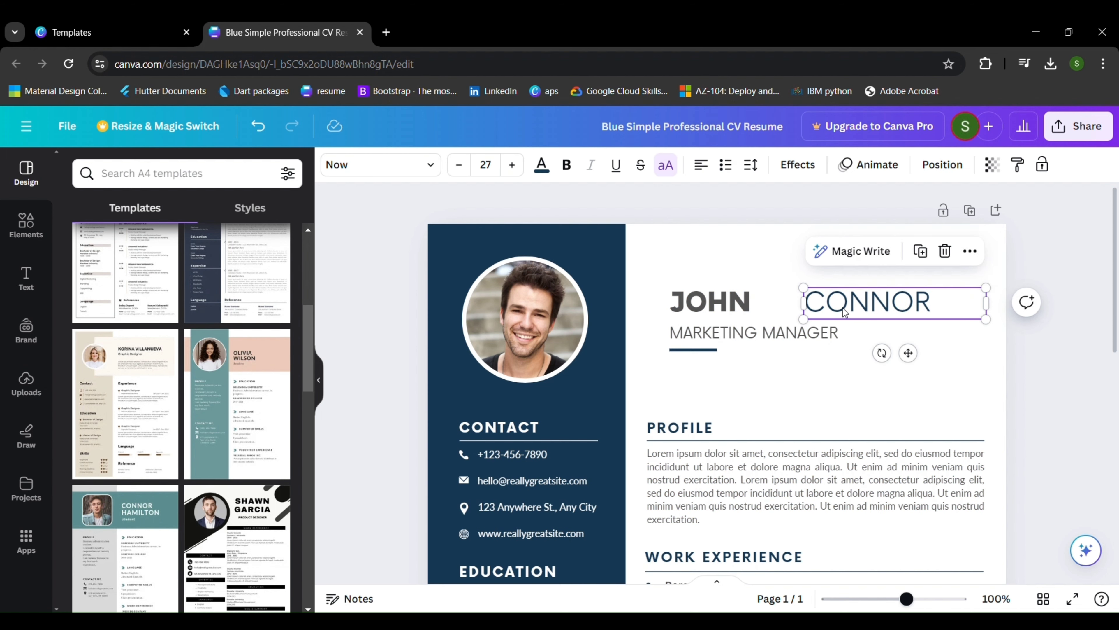
pyautogui.moveTo(844, 304); pyautogui.dragTo(803, 310)
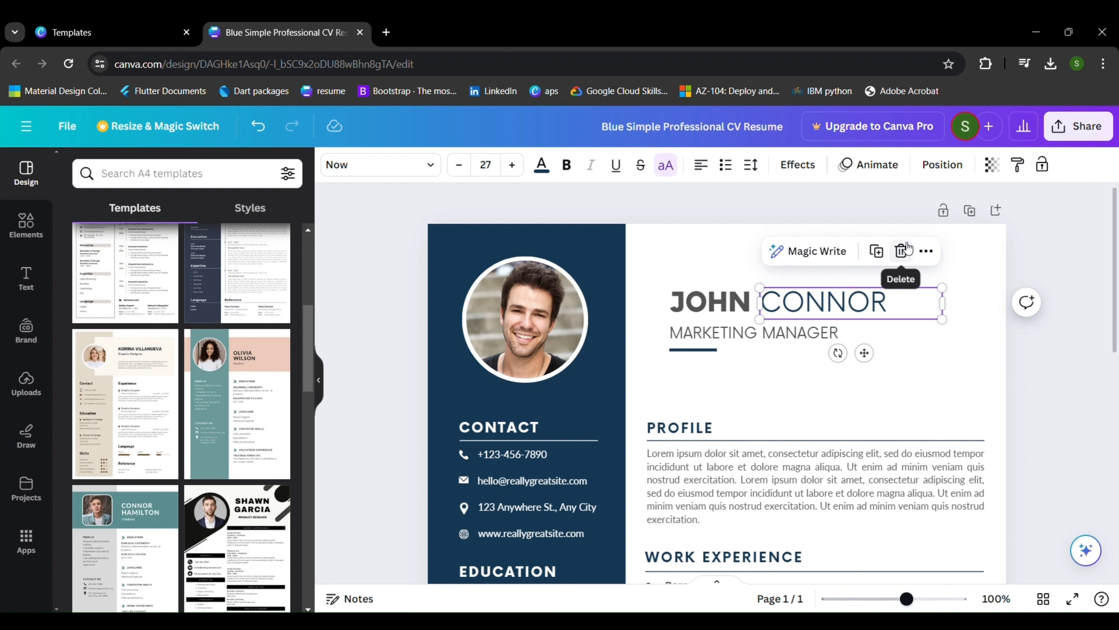
# Replace the light surname text box with a duplicate of the bold first name, placed beside it and reworded as the candidate's surname in capitals.
pyautogui.click(902, 251)
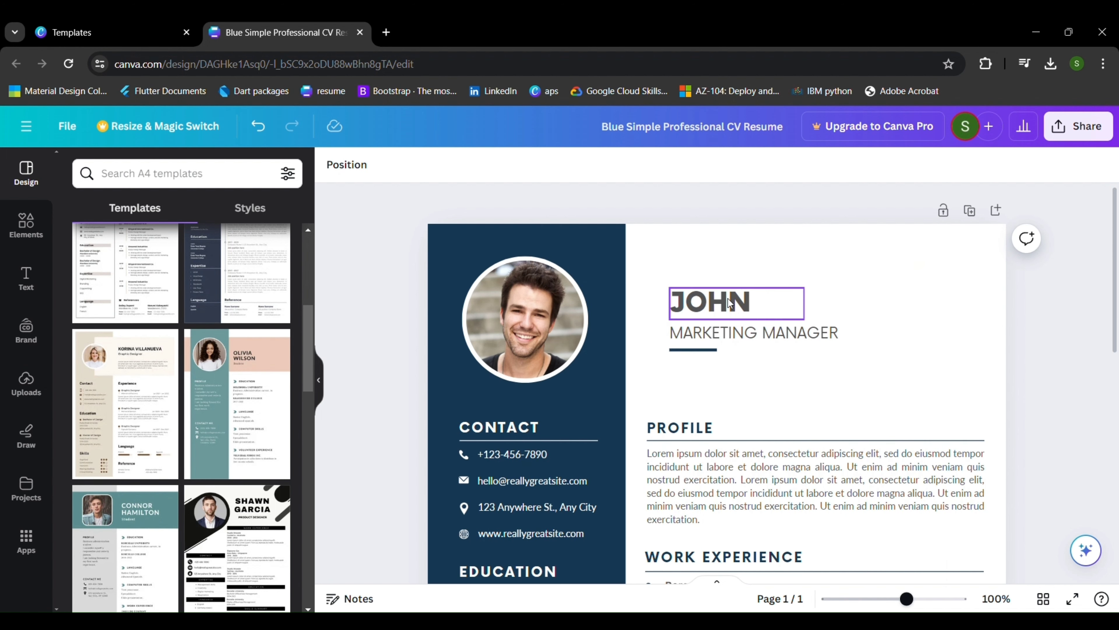
pyautogui.click(716, 303)
pyautogui.rightClick(718, 303)
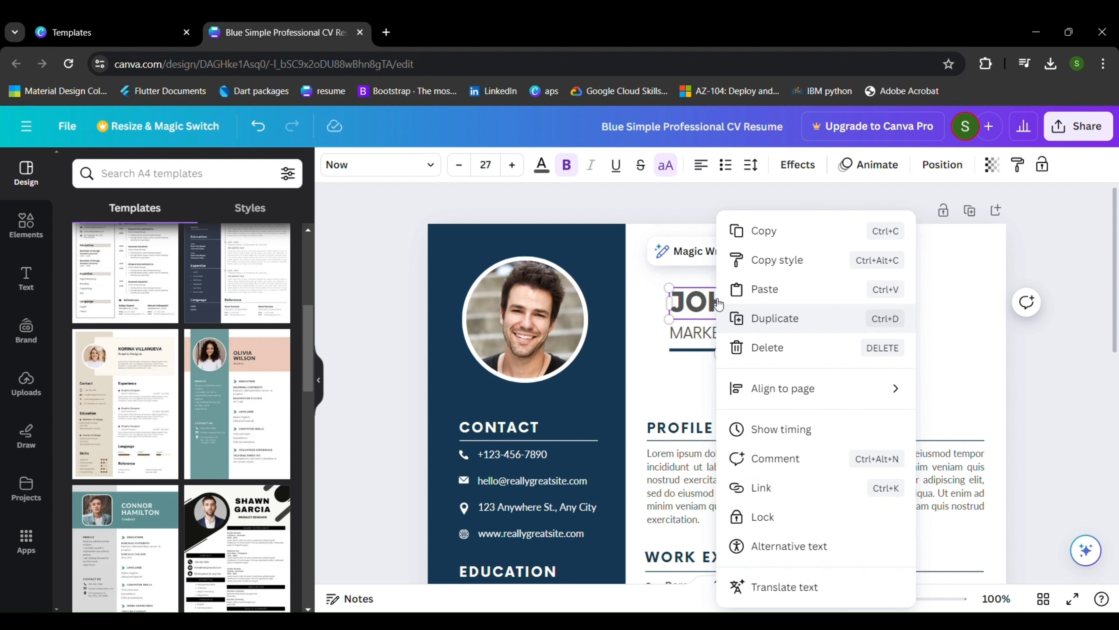
pyautogui.click(770, 319)
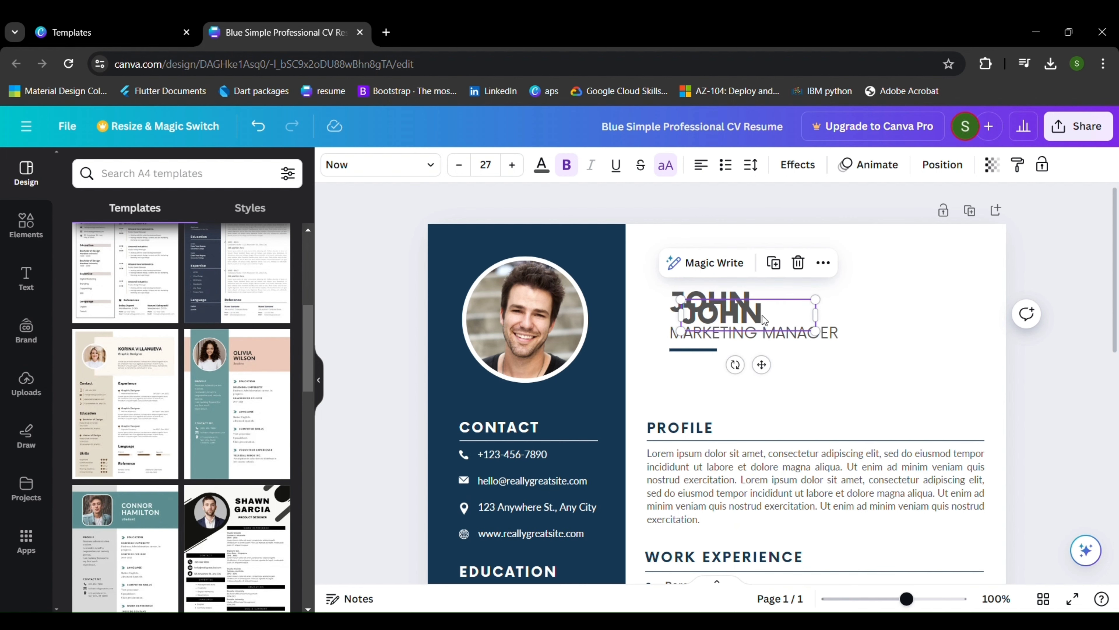
pyautogui.moveTo(764, 320); pyautogui.dragTo(815, 307)
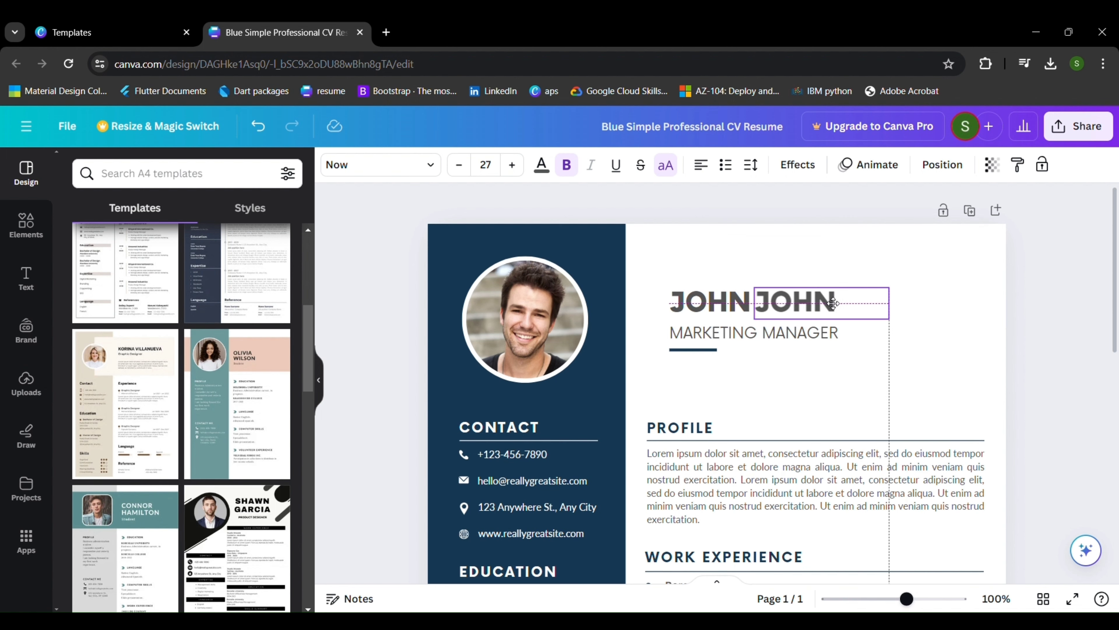
pyautogui.doubleClick(814, 305)
pyautogui.write('CONNOR')
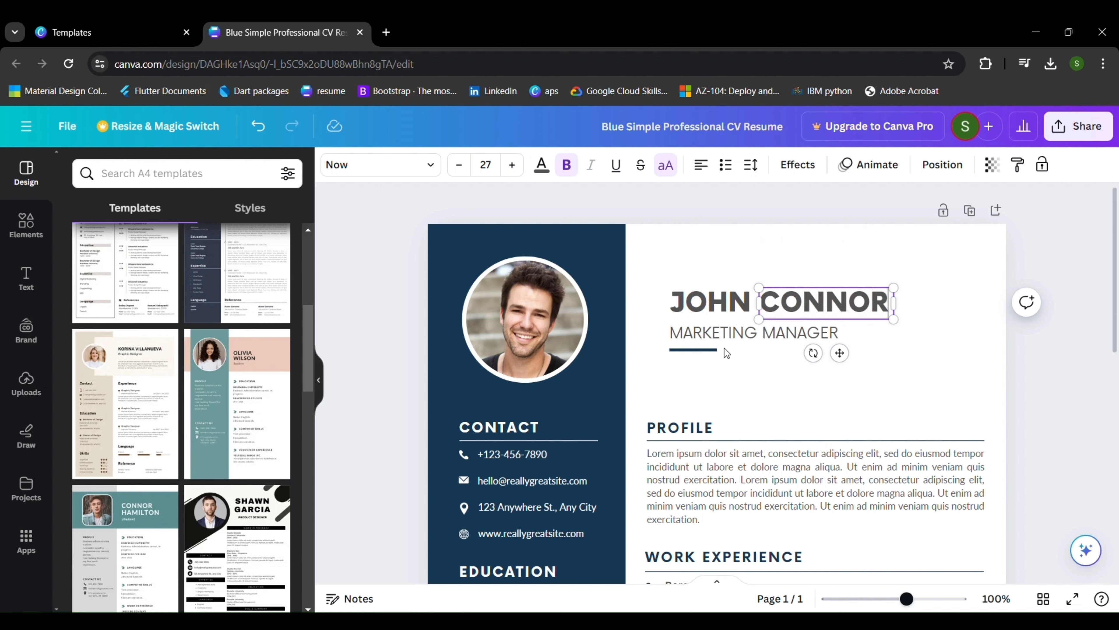
# Replace the MARKETING MANAGER job title under the name with "SOFTWARE DEVELOPER".
pyautogui.doubleClick(727, 338)
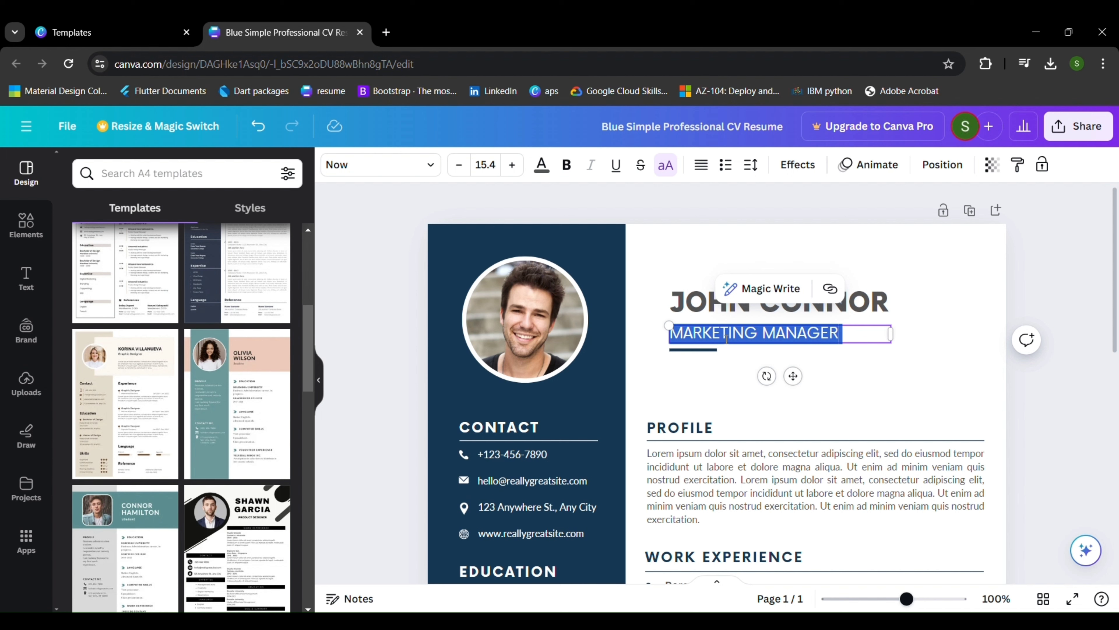
pyautogui.write('SOFTWARE DEVEOPER')
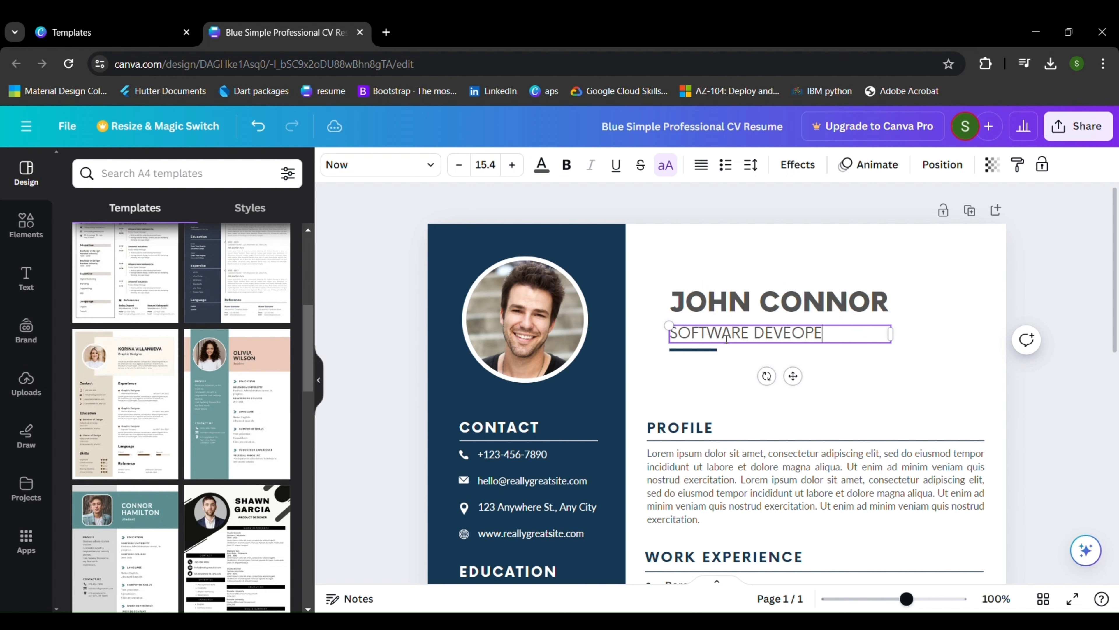
pyautogui.click(796, 335)
pyautogui.write('L')
# Delete the short line under the job title, the profile photo and the white circle behind the photo.
pyautogui.click(692, 349)
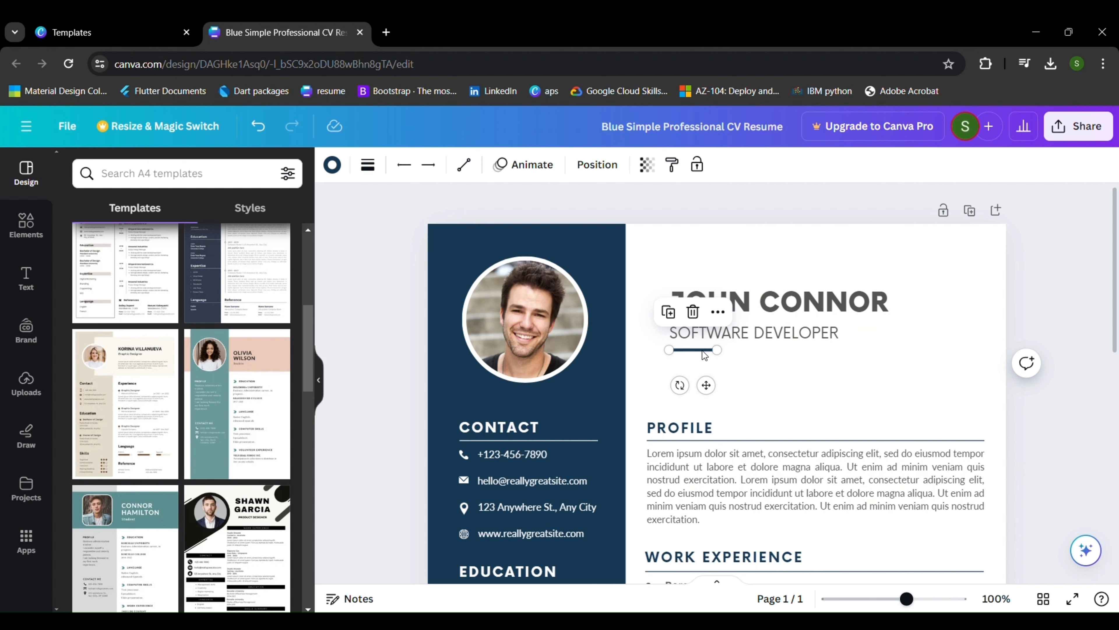
pyautogui.click(692, 312)
pyautogui.click(534, 332)
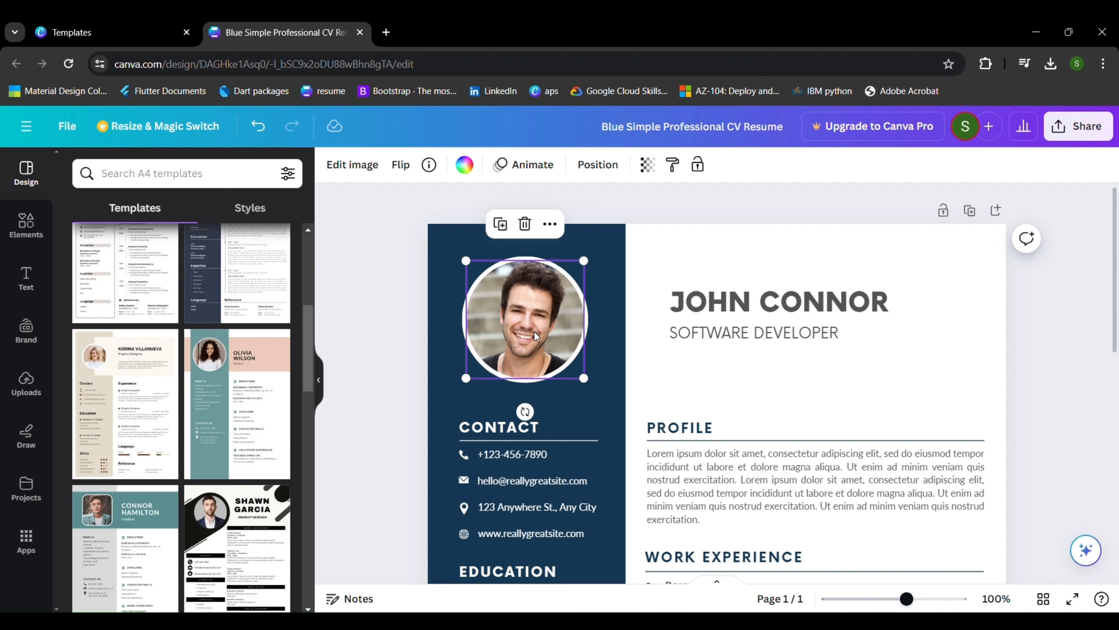
pyautogui.press('Delete')
pyautogui.press('Delete')
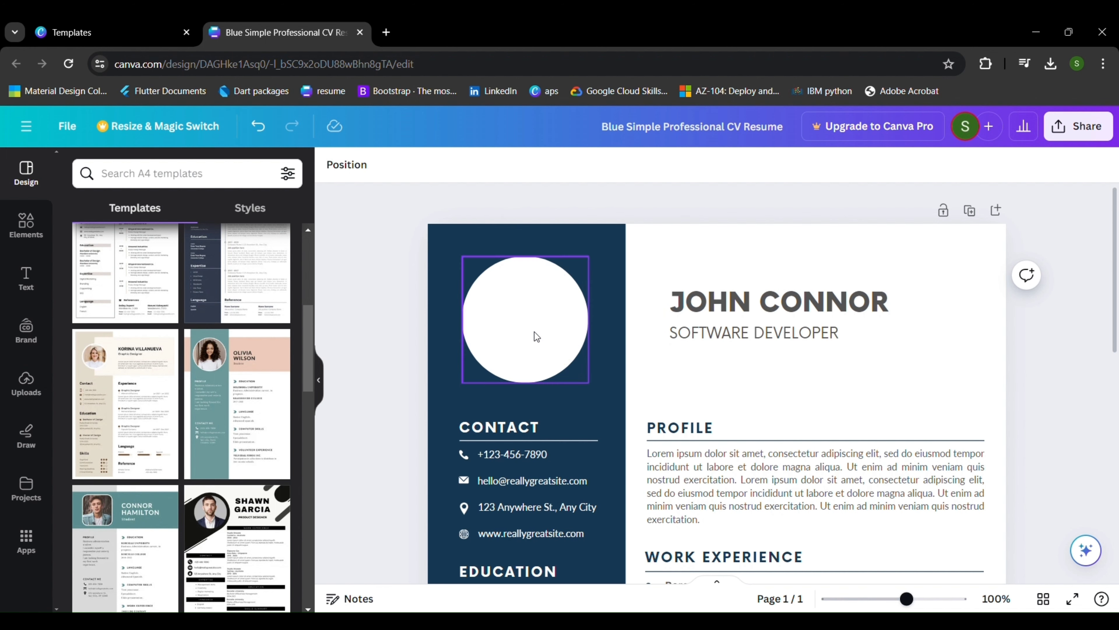
pyautogui.click(535, 337)
pyautogui.press('Delete')
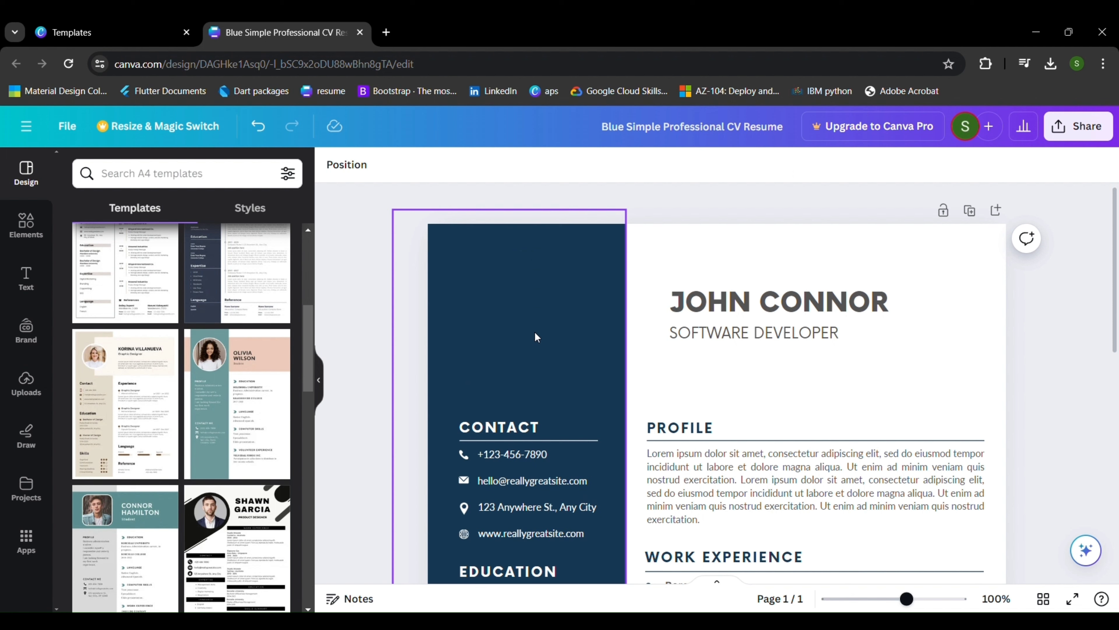
# Move the SOFTWARE DEVELOPER job title slightly up, closer beneath the name.
pyautogui.click(773, 415)
pyautogui.scroll(-2, 773, 415)
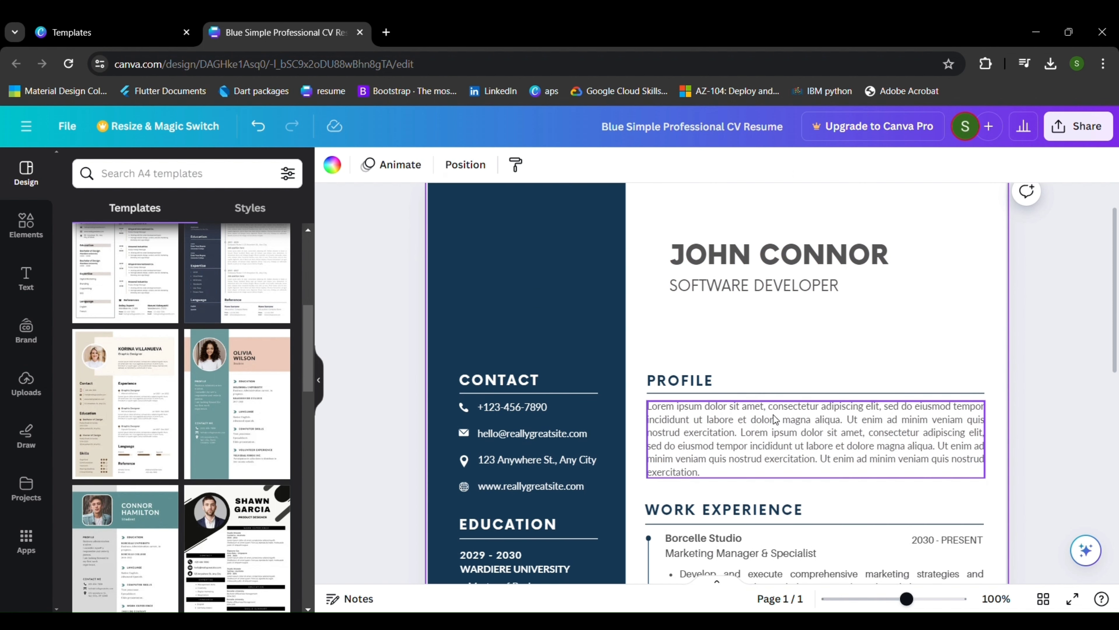
pyautogui.scroll(-5, 773, 415)
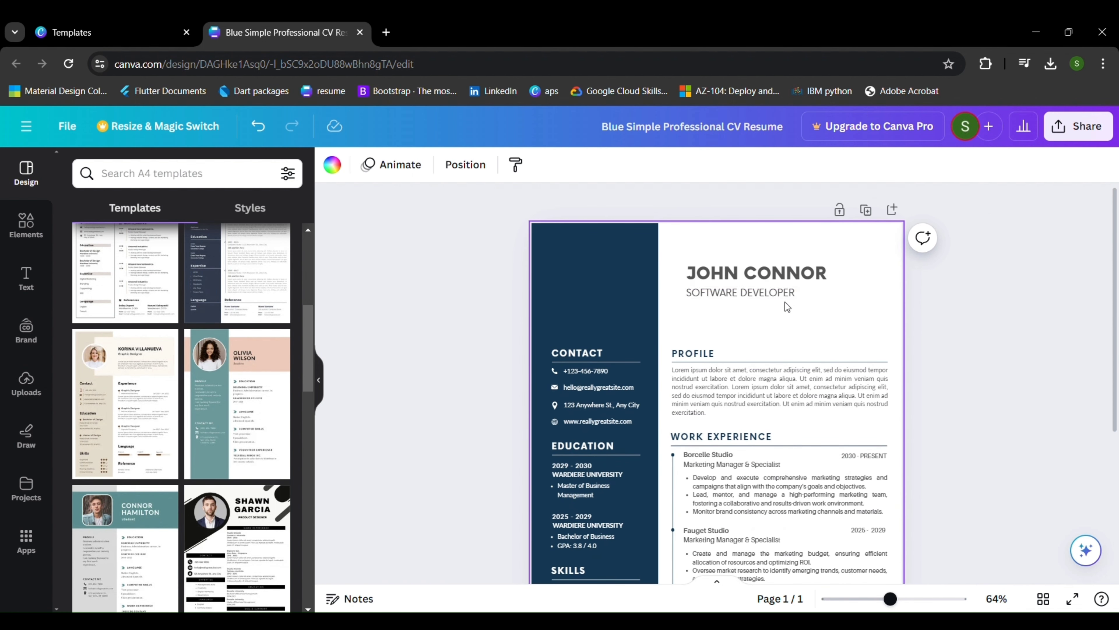
pyautogui.click(784, 301)
pyautogui.moveTo(783, 301); pyautogui.dragTo(782, 296)
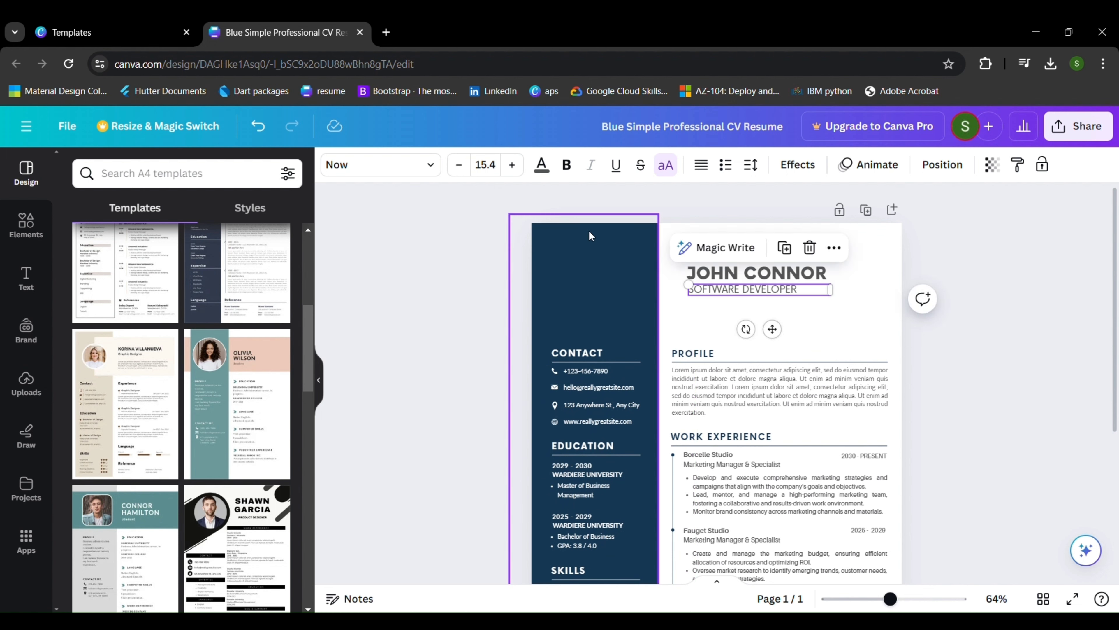
# Set the font size of the SOFTWARE DEVELOPER job title to 11.4.
pyautogui.click(466, 171)
pyautogui.click(467, 171)
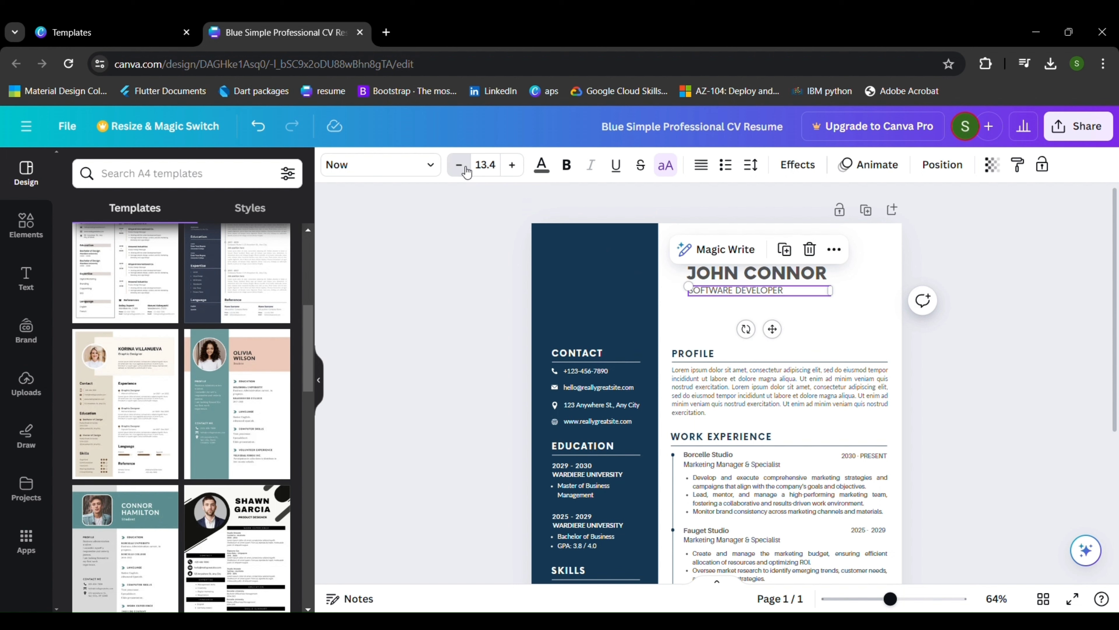
pyautogui.click(467, 171)
pyautogui.click(467, 172)
pyautogui.click(467, 171)
pyautogui.click(467, 171)
pyautogui.click(504, 167)
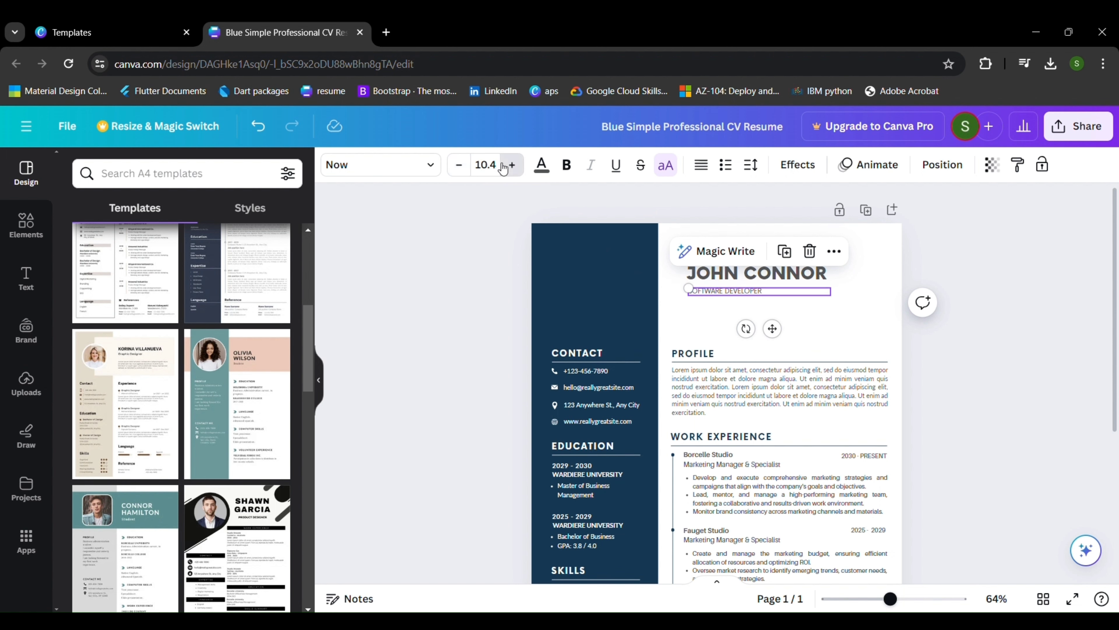
pyautogui.click(505, 166)
pyautogui.click(419, 166)
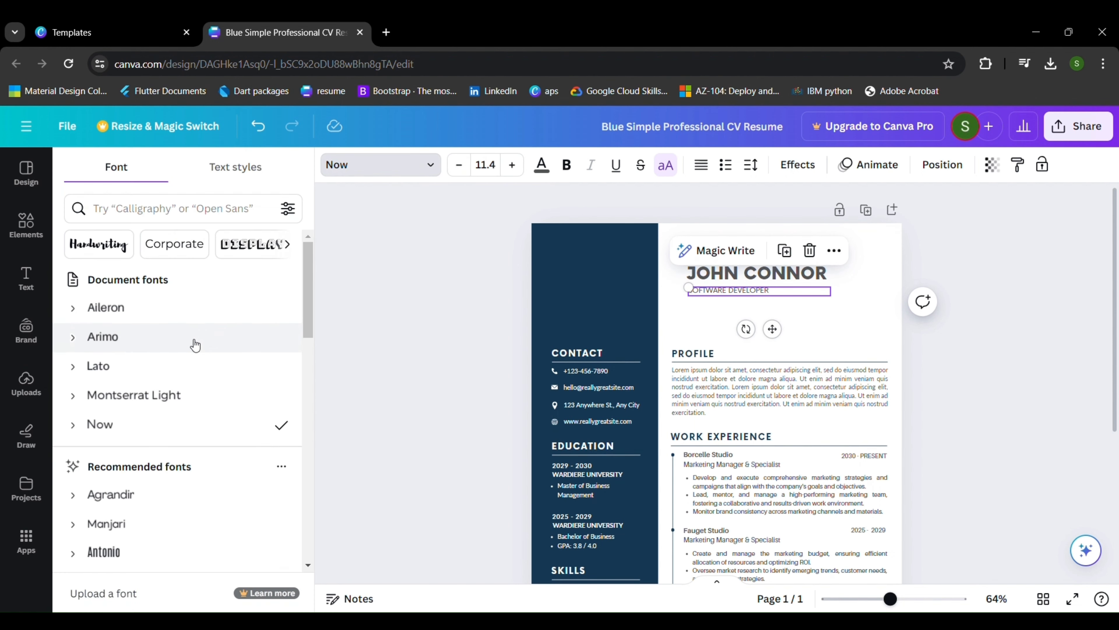
pyautogui.scroll(-3, 172, 397)
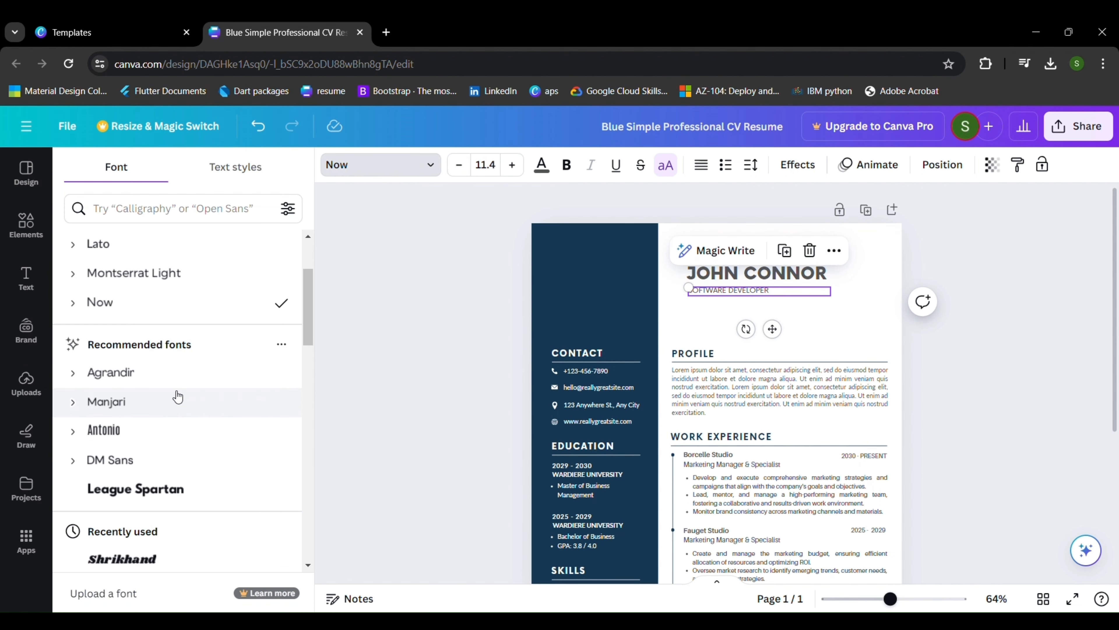
pyautogui.click(477, 206)
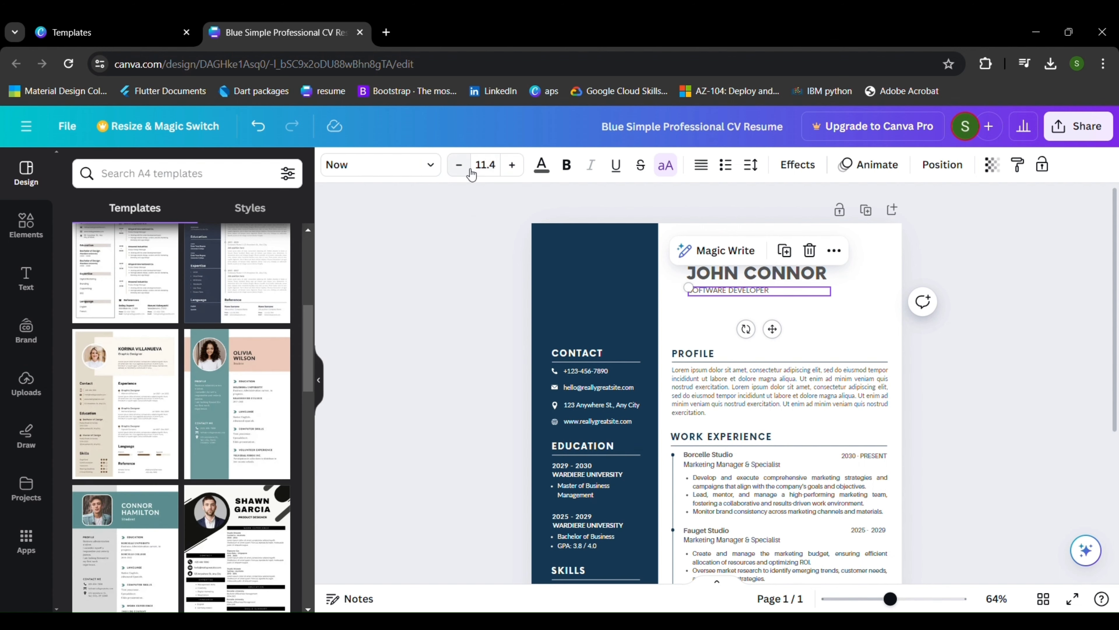
# Color the SOFTWARE DEVELOPER job title with the dark blue from the default solid colors.
pyautogui.click(542, 166)
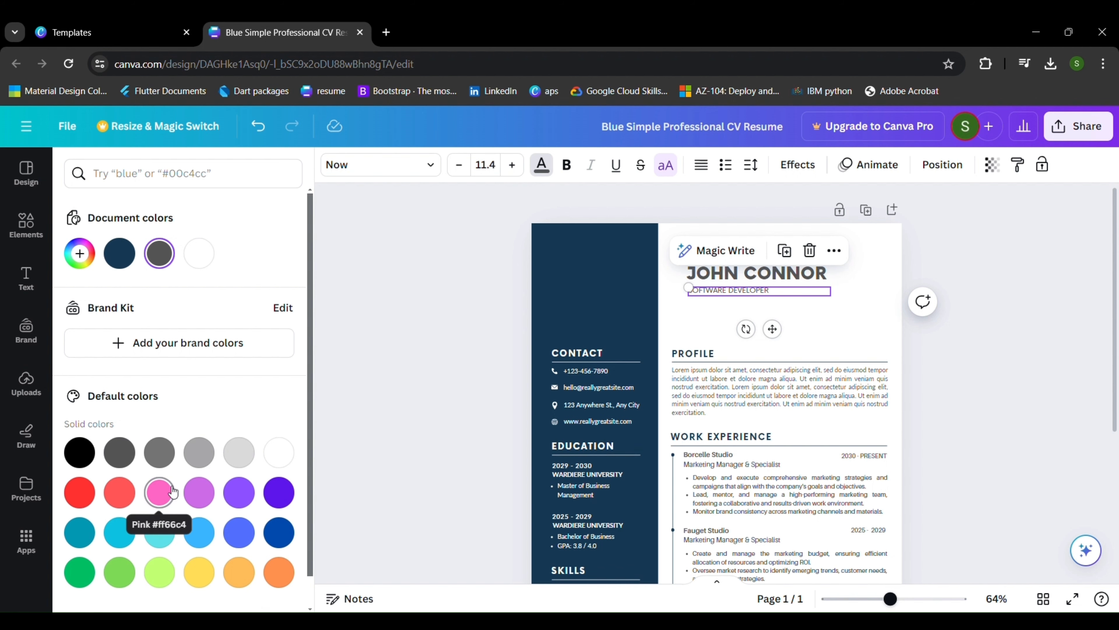
pyautogui.click(288, 531)
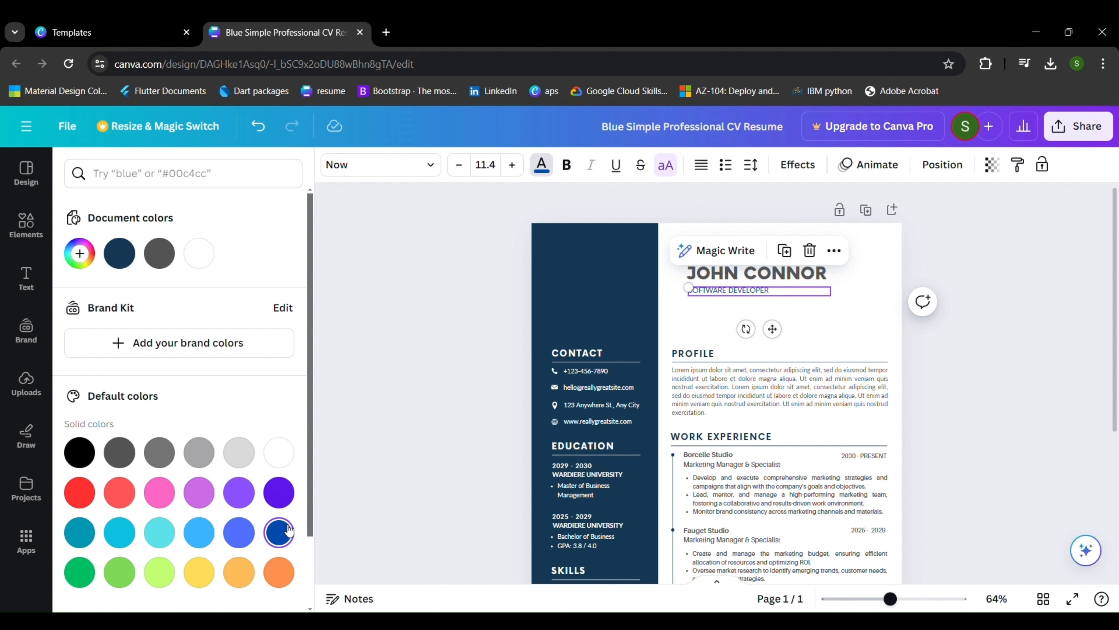
pyautogui.scroll(1, 727, 315)
pyautogui.scroll(8, 727, 314)
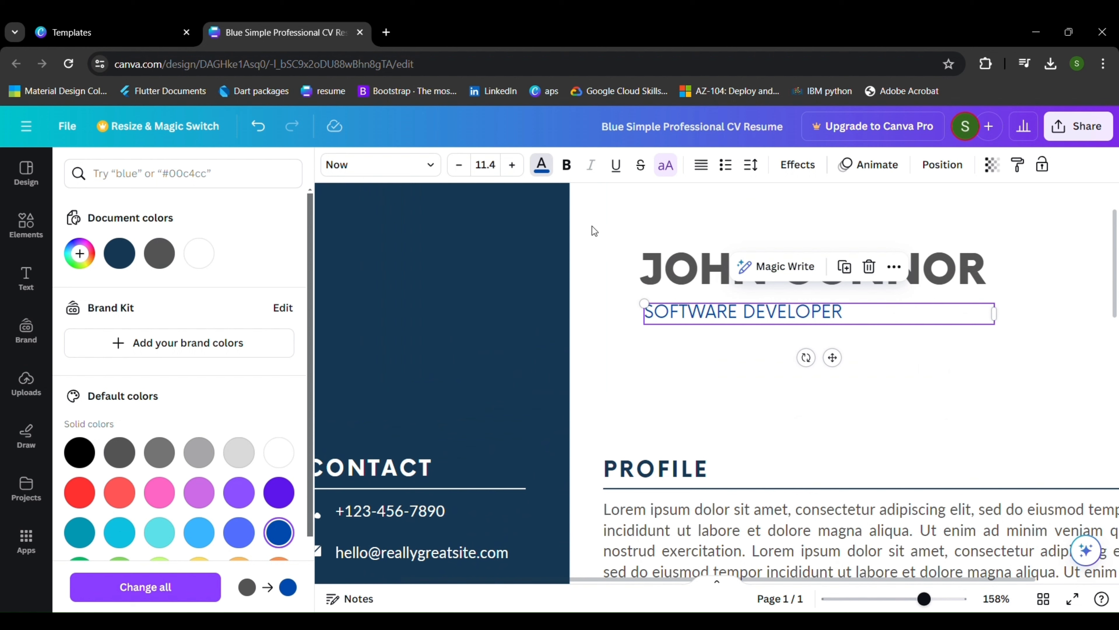
# Center-align the SOFTWARE DEVELOPER job title and make it bold.
pyautogui.click(707, 175)
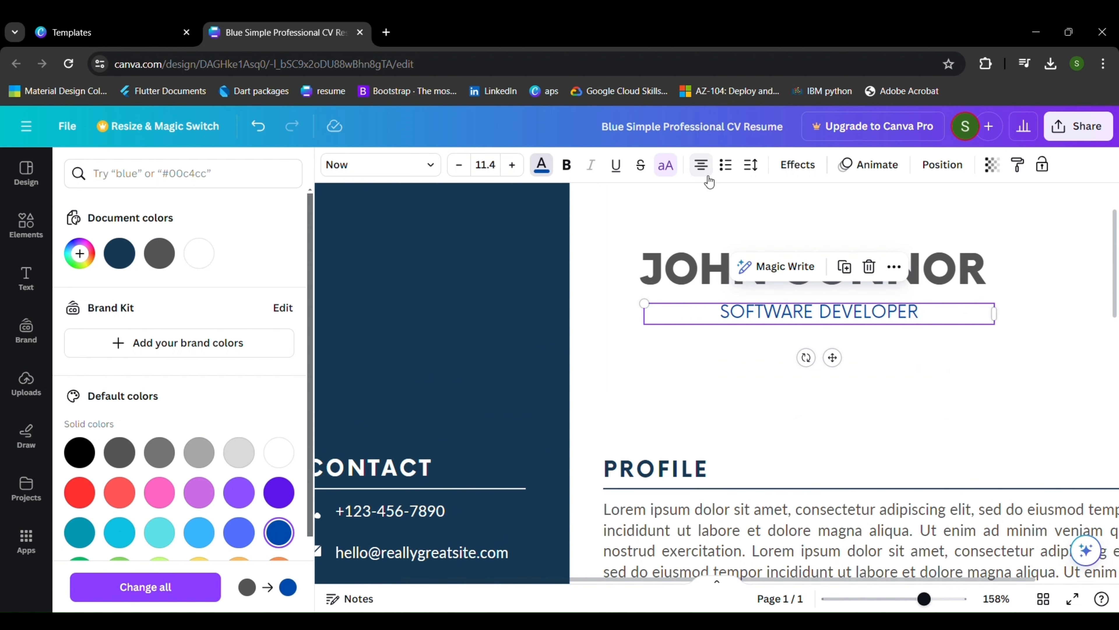
pyautogui.click(702, 167)
pyautogui.click(702, 167)
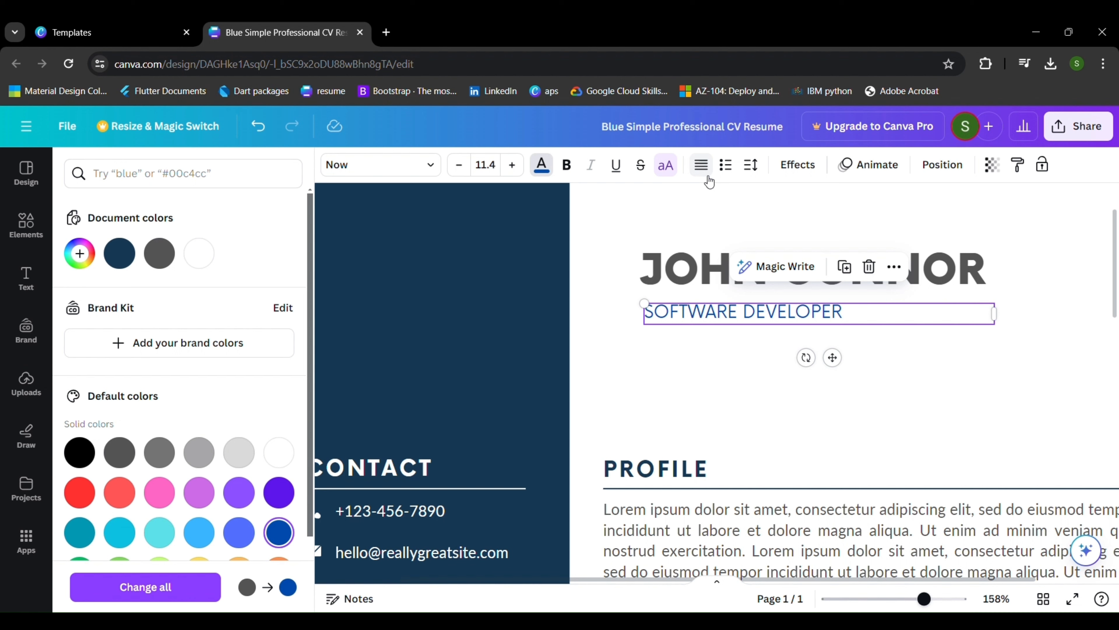
pyautogui.click(708, 177)
pyautogui.click(708, 177)
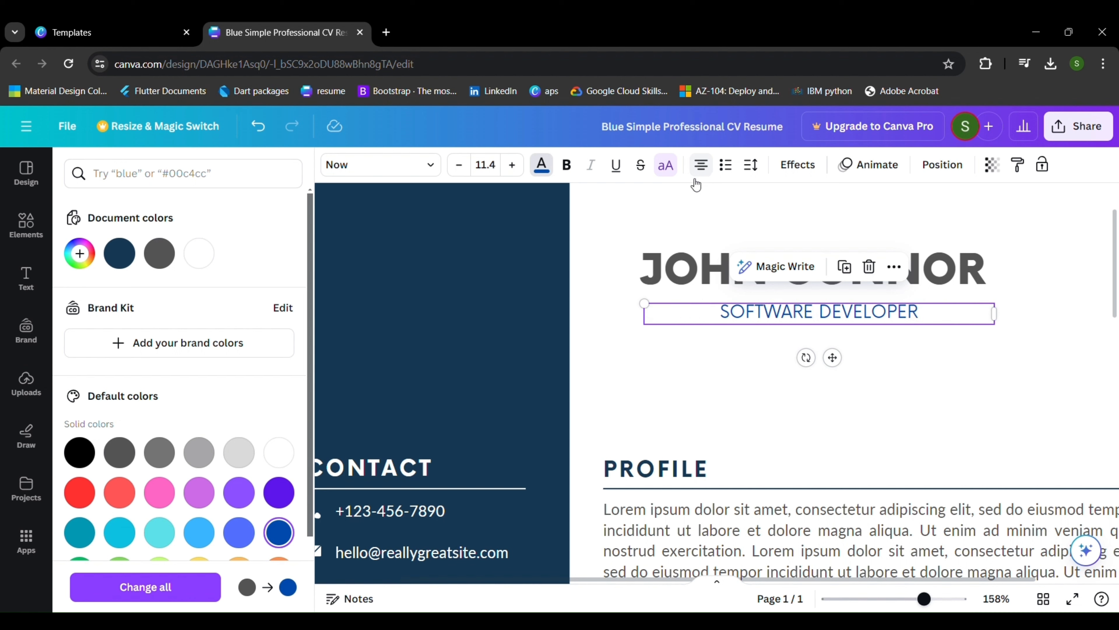
pyautogui.click(567, 175)
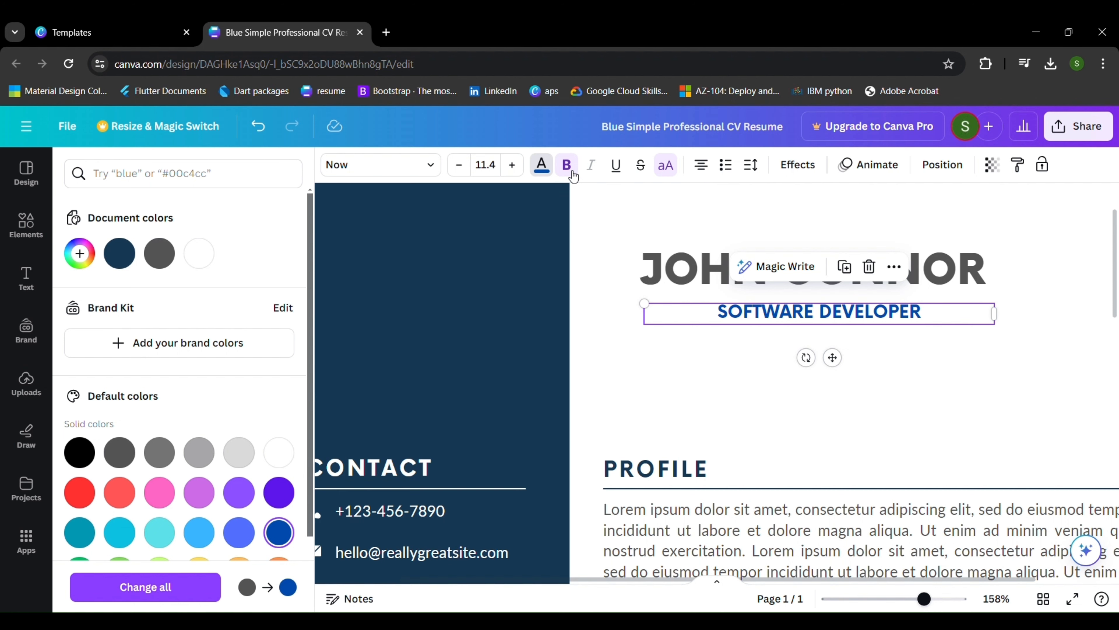
pyautogui.click(635, 223)
# Underline the SOFTWARE DEVELOPER job title and remove the underline again.
pyautogui.click(734, 320)
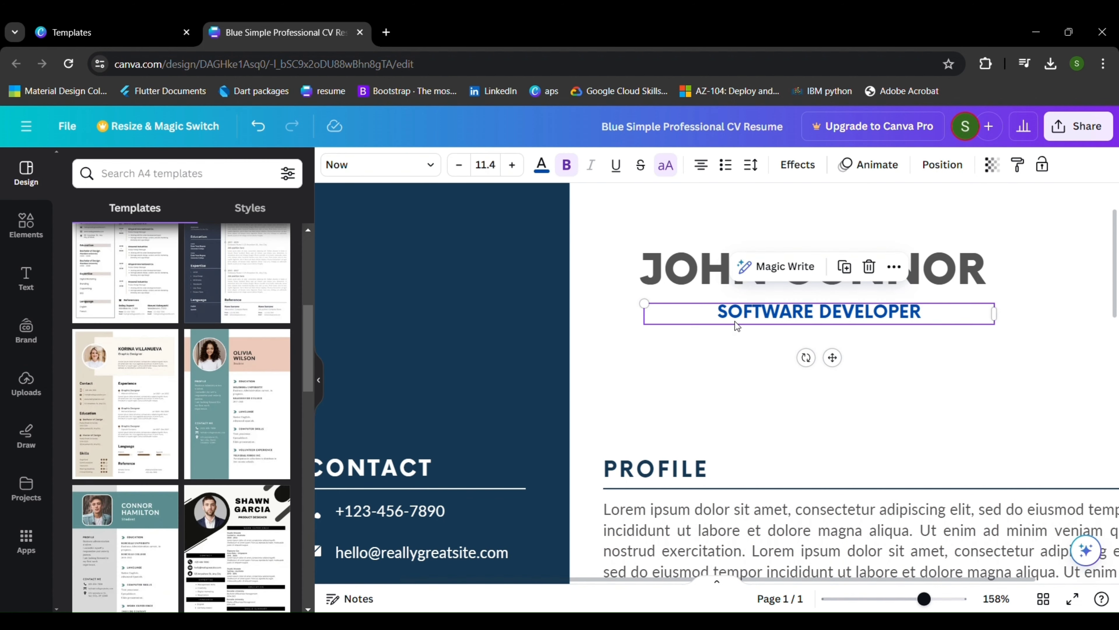
pyautogui.click(619, 173)
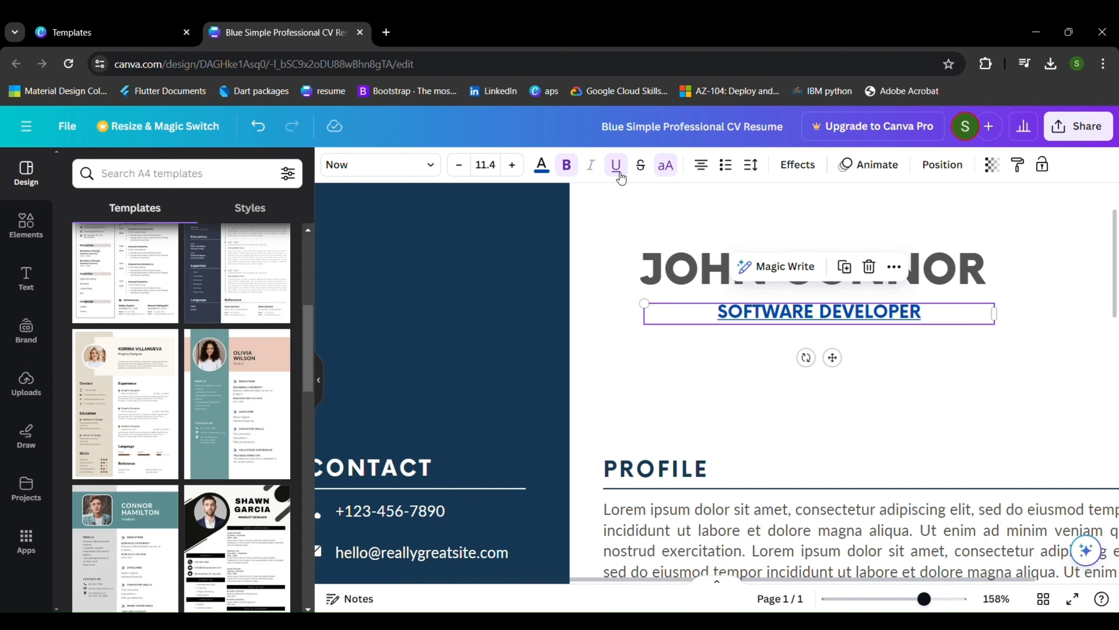
pyautogui.click(619, 173)
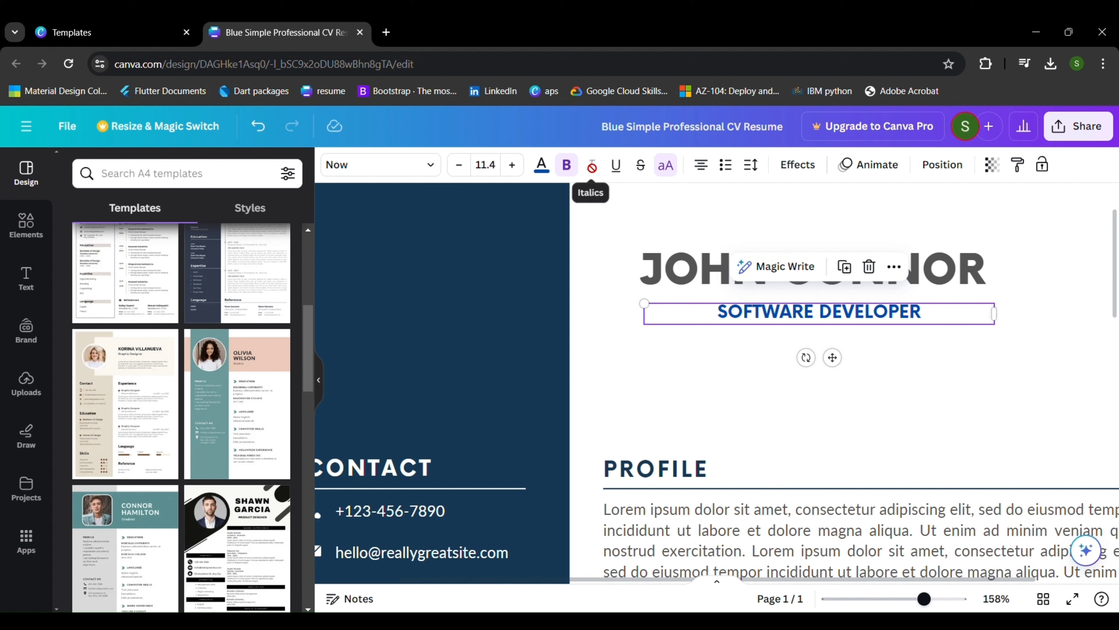
pyautogui.click(596, 237)
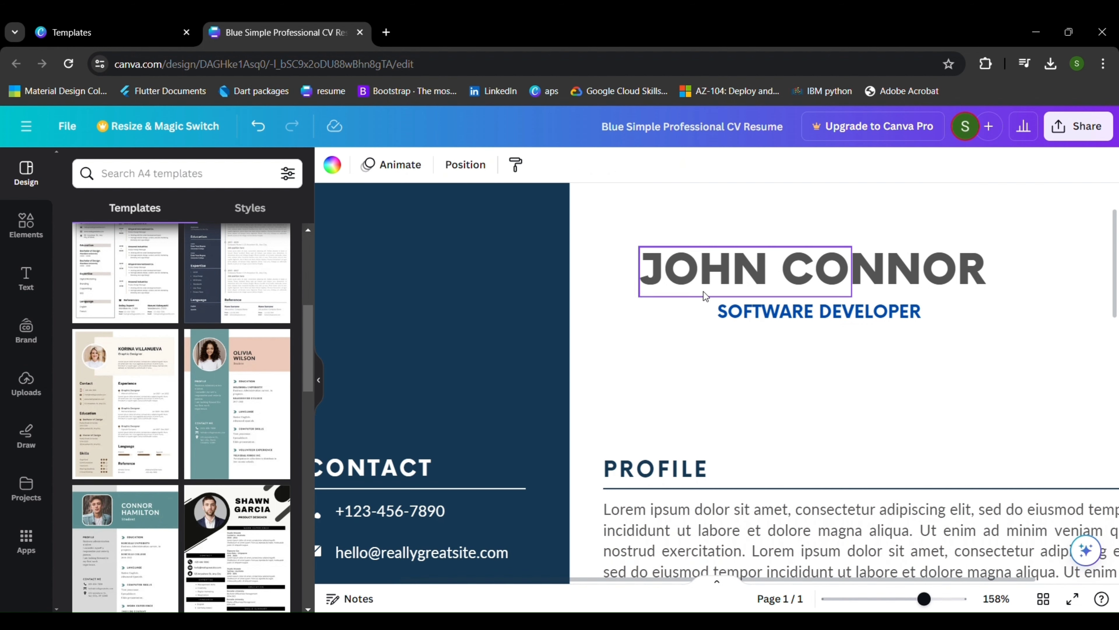
# Apply the Outline text effect to the SOFTWARE DEVELOPER job title and set its thickness to 1.
pyautogui.click(720, 310)
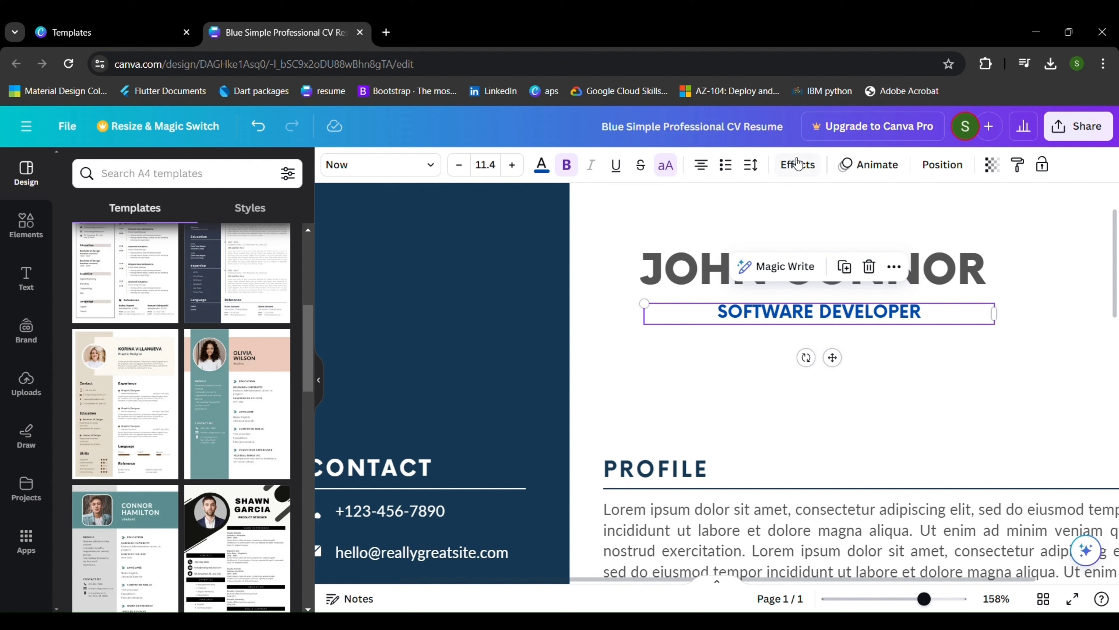
pyautogui.click(782, 174)
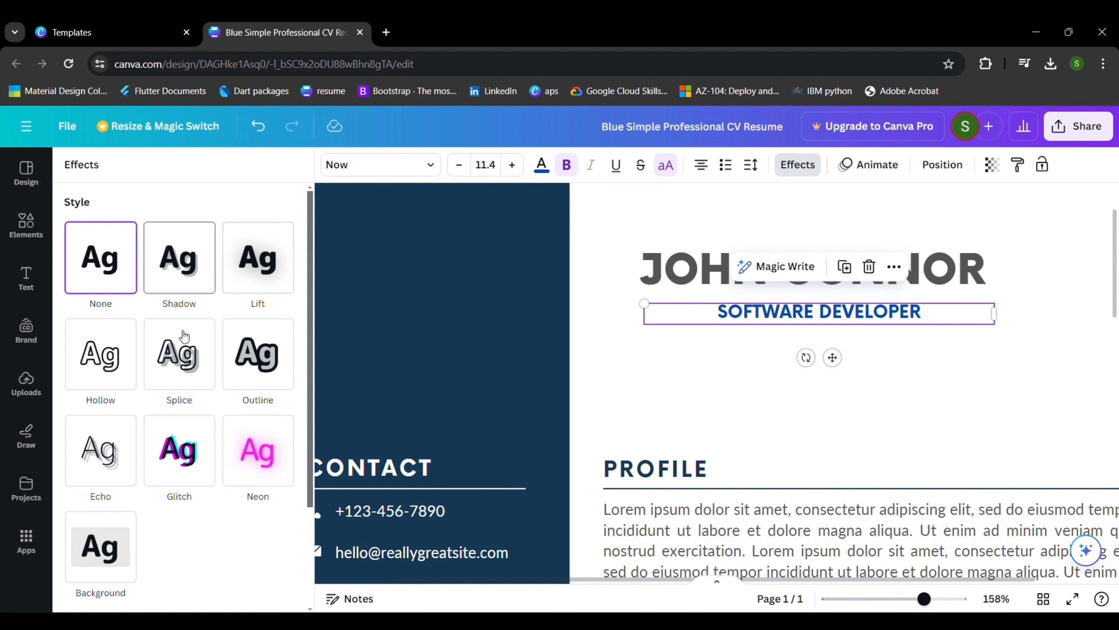
pyautogui.click(177, 356)
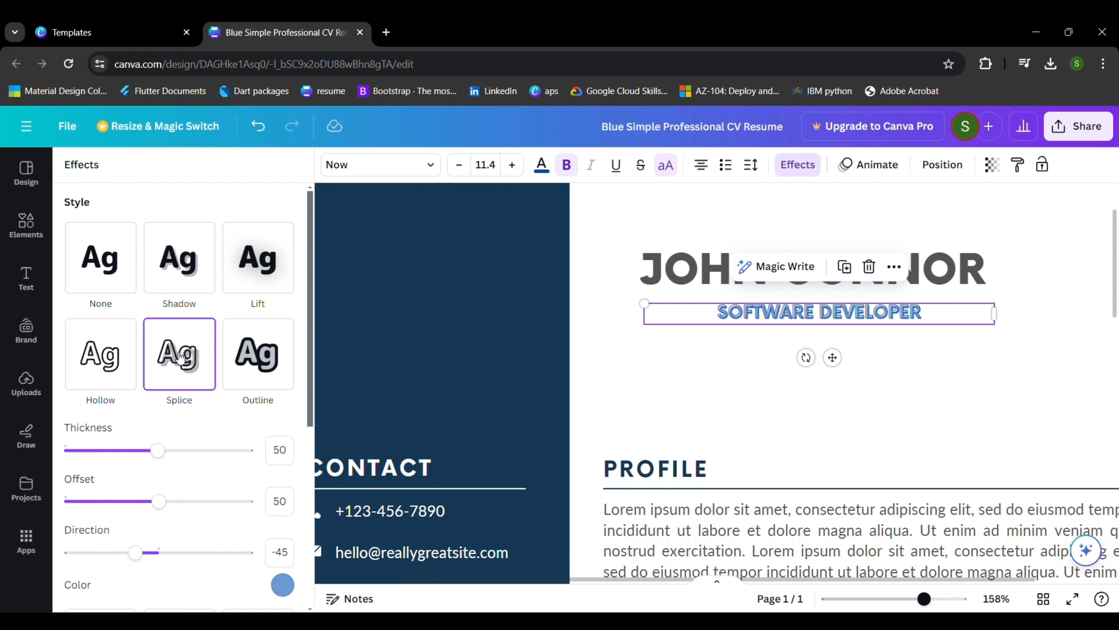
pyautogui.click(258, 354)
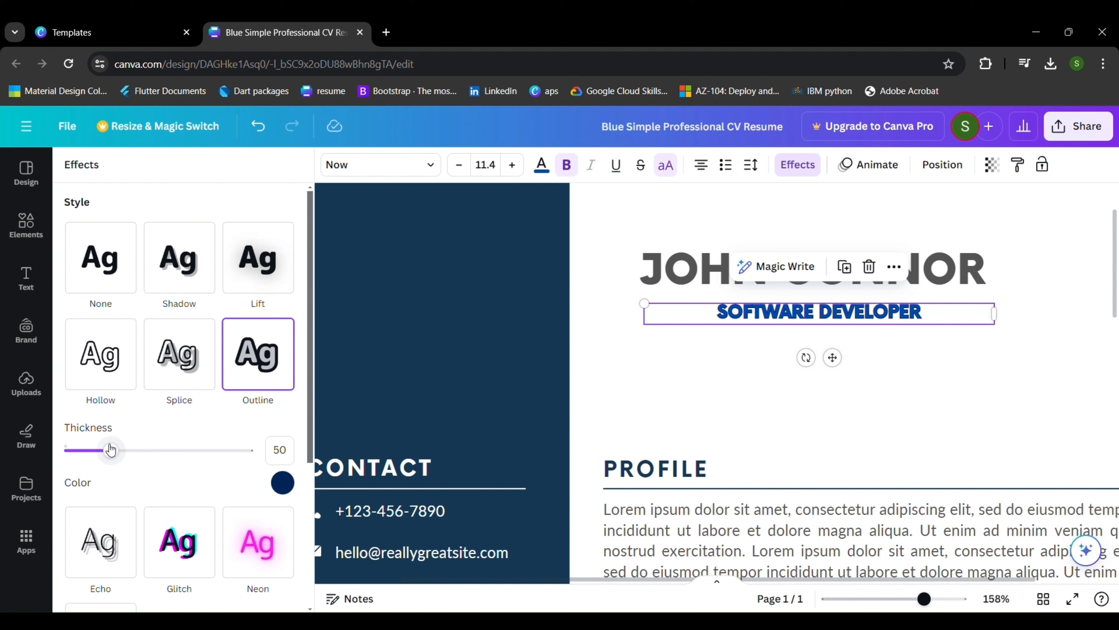
pyautogui.moveTo(111, 450); pyautogui.dragTo(65, 450)
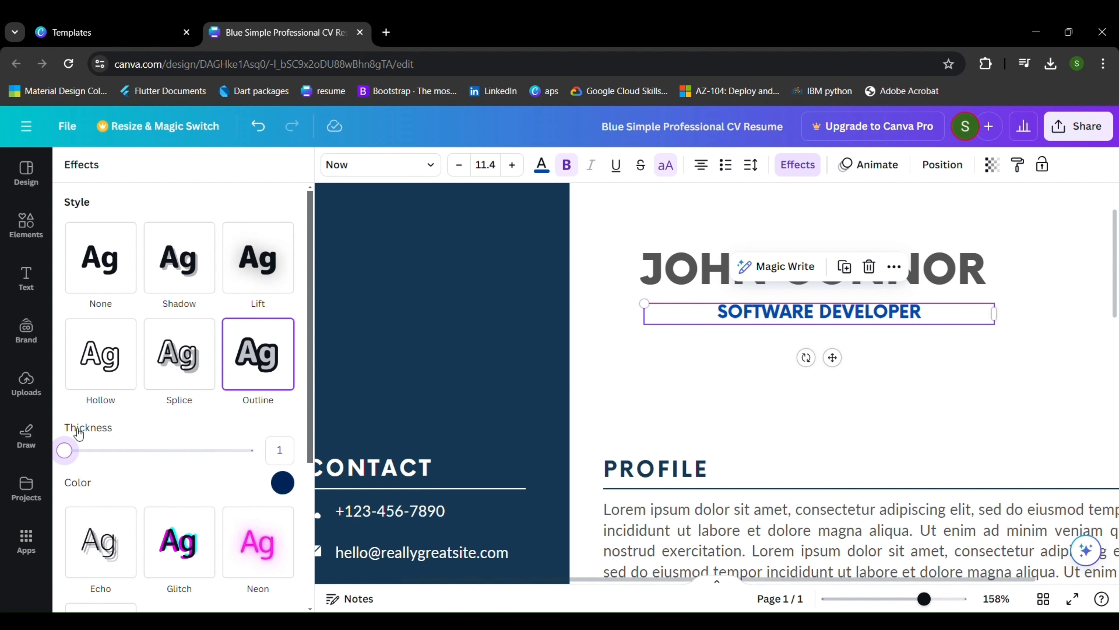
# Remove the bold formatting from the SOFTWARE DEVELOPER job title and deselect it.
pyautogui.click(565, 170)
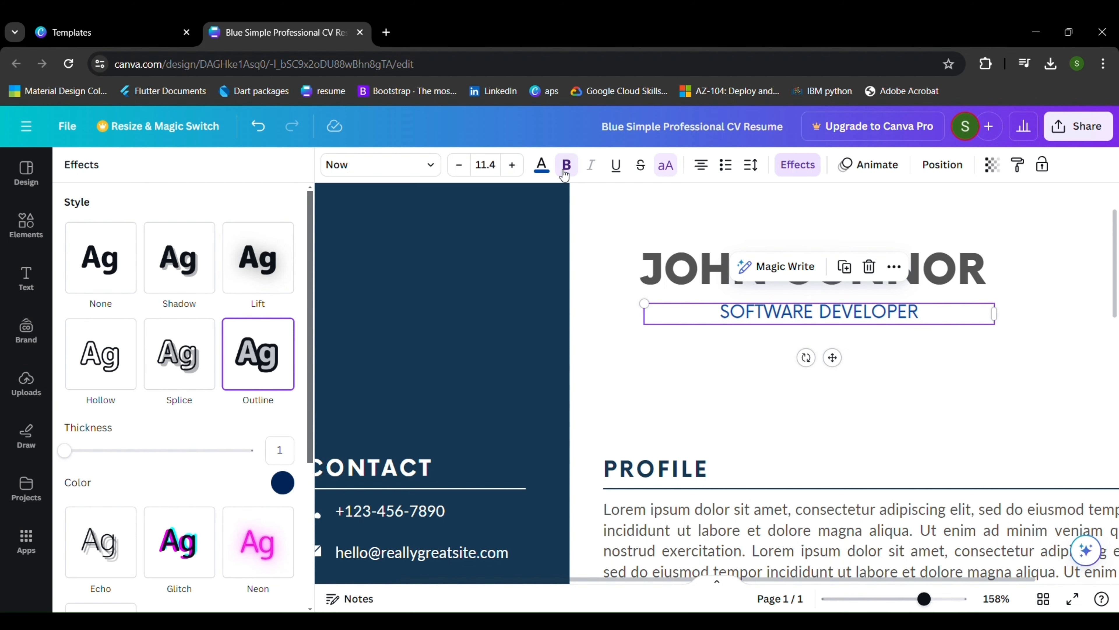
pyautogui.click(695, 383)
pyautogui.scroll(-5, 695, 383)
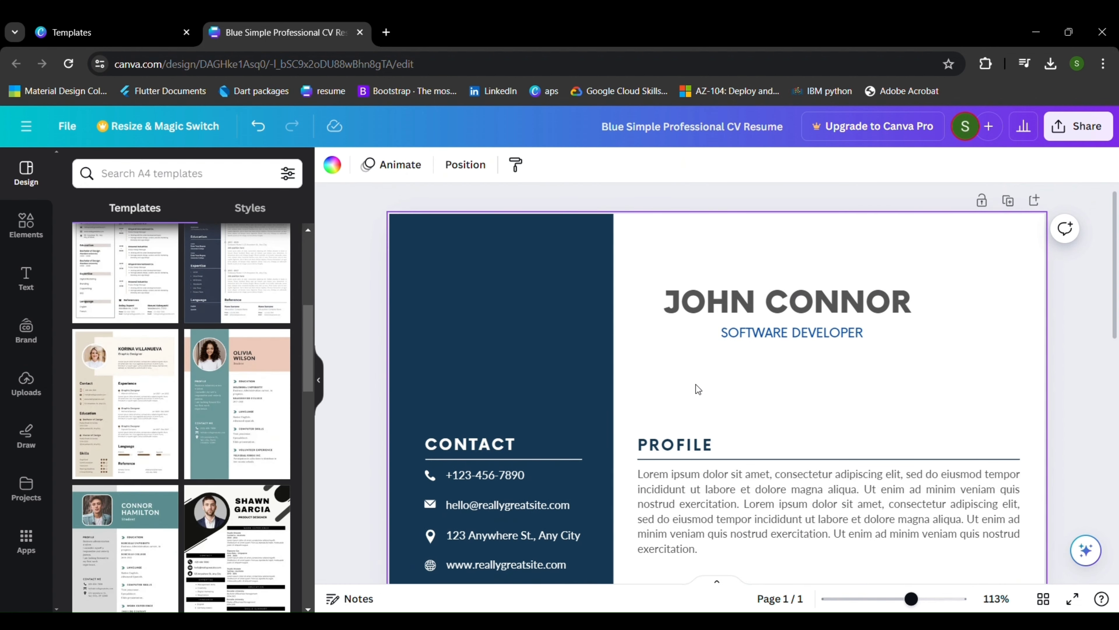
# Examine the Profile summary paragraph and the Work Experience entries for placeholder content to replace.
pyautogui.scroll(4, 696, 384)
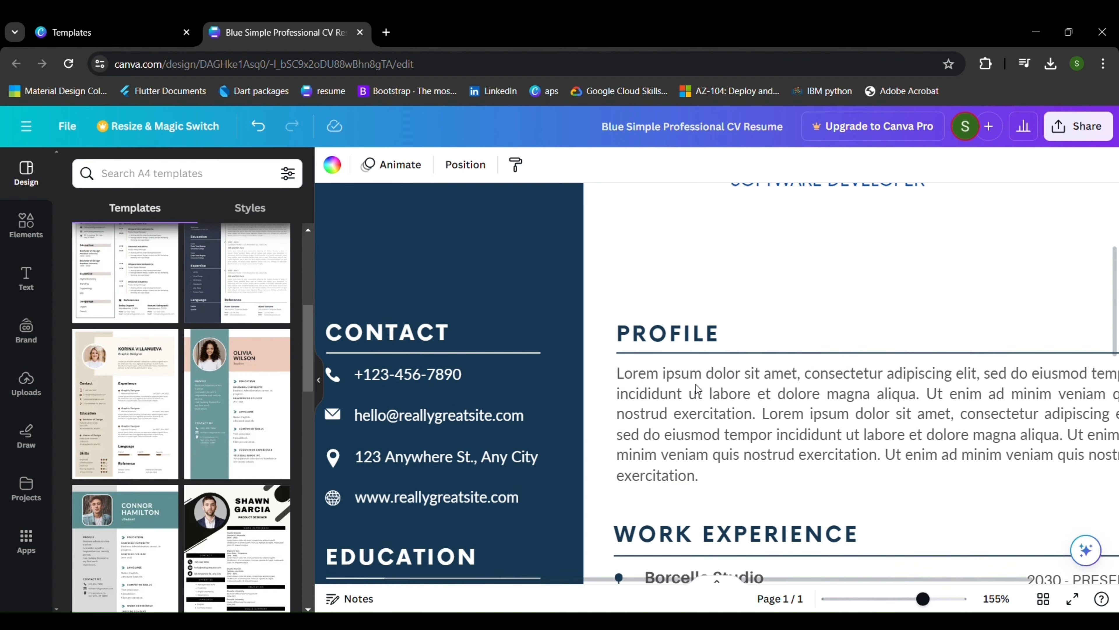
pyautogui.click(696, 383)
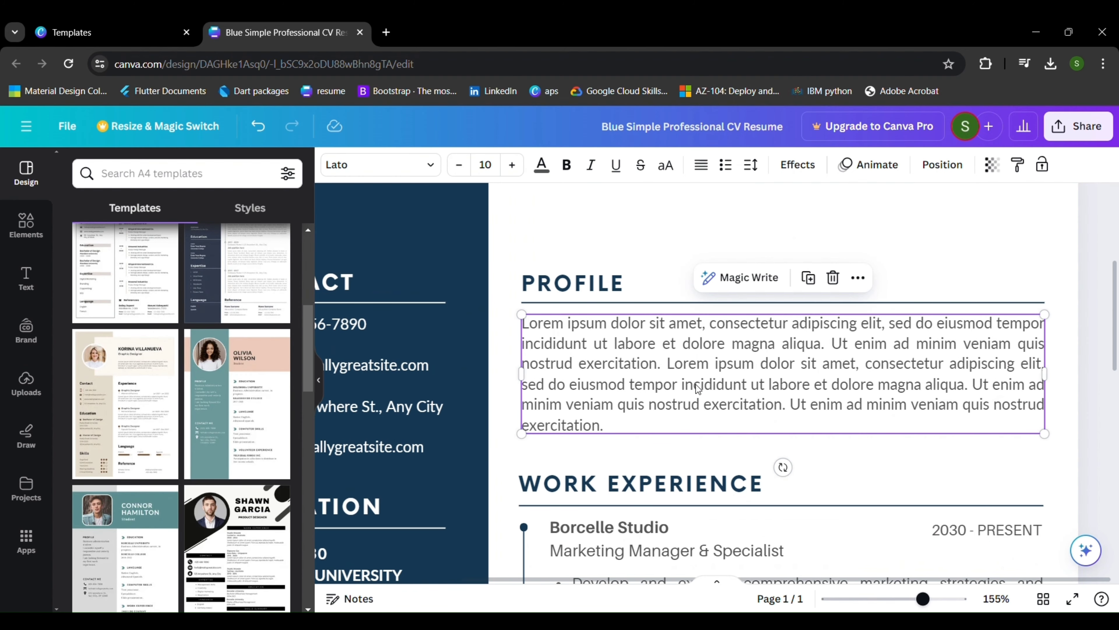
pyautogui.doubleClick(696, 383)
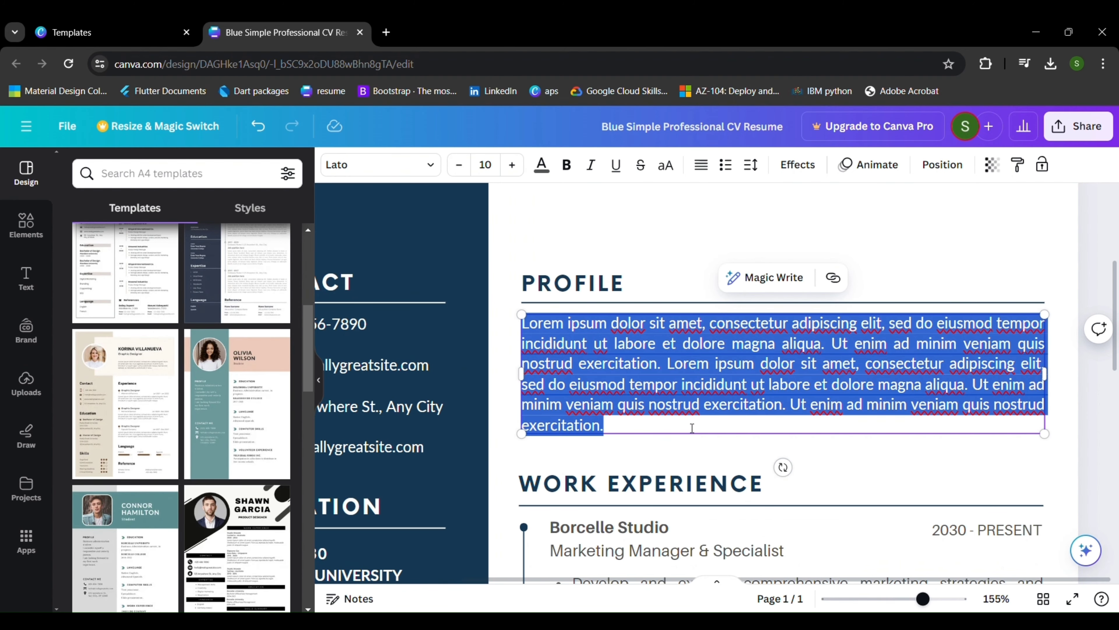
pyautogui.click(675, 443)
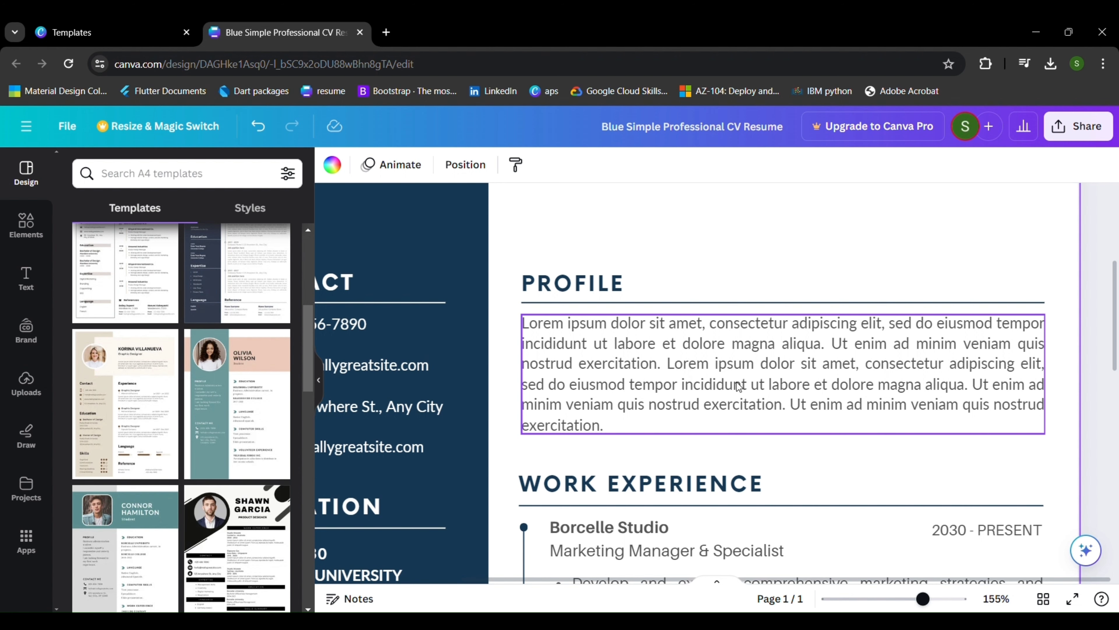
pyautogui.keyDown('ctrl'); pyautogui.scroll(-2, 710, 450); pyautogui.keyUp('ctrl')
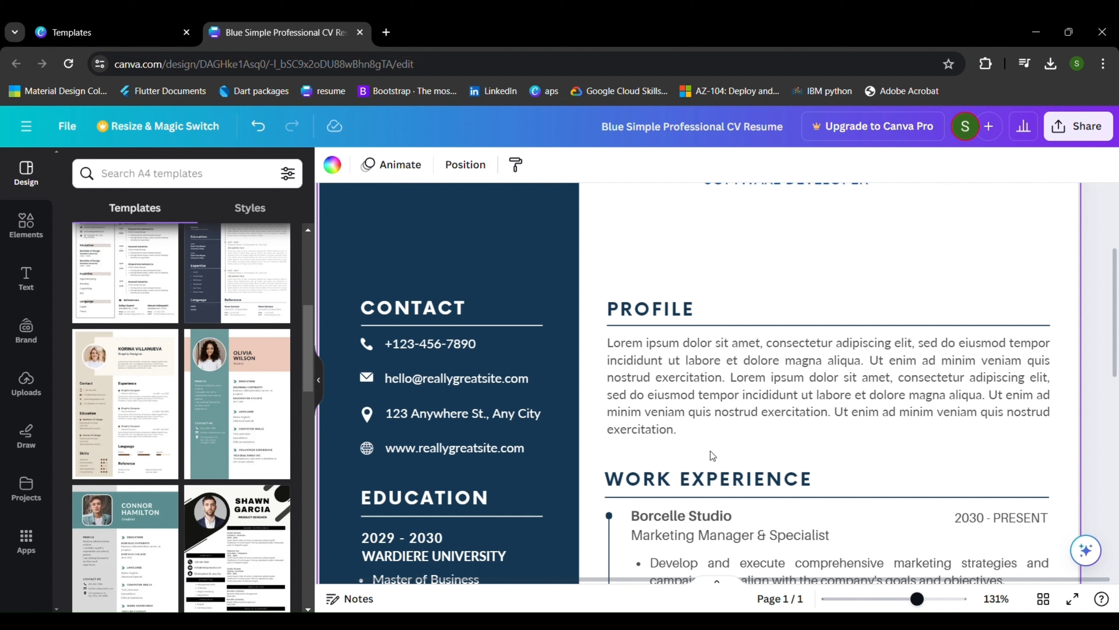
pyautogui.keyDown('ctrl'); pyautogui.scroll(-1, 710, 451); pyautogui.keyUp('ctrl')
pyautogui.keyDown('ctrl'); pyautogui.scroll(-2, 710, 451); pyautogui.keyUp('ctrl')
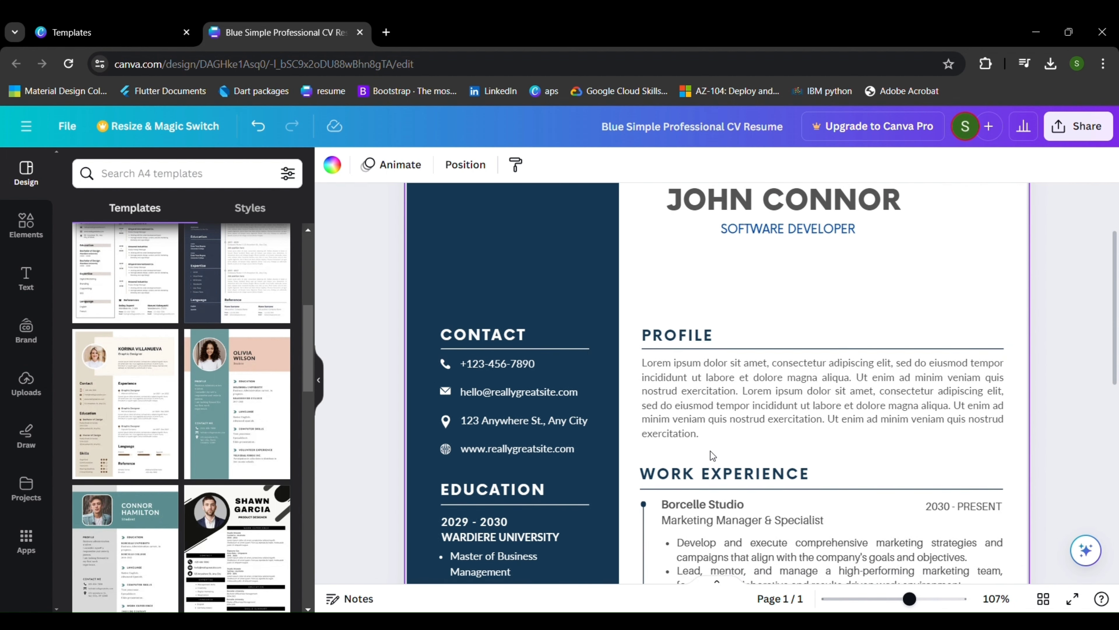
pyautogui.scroll(-3, 710, 451)
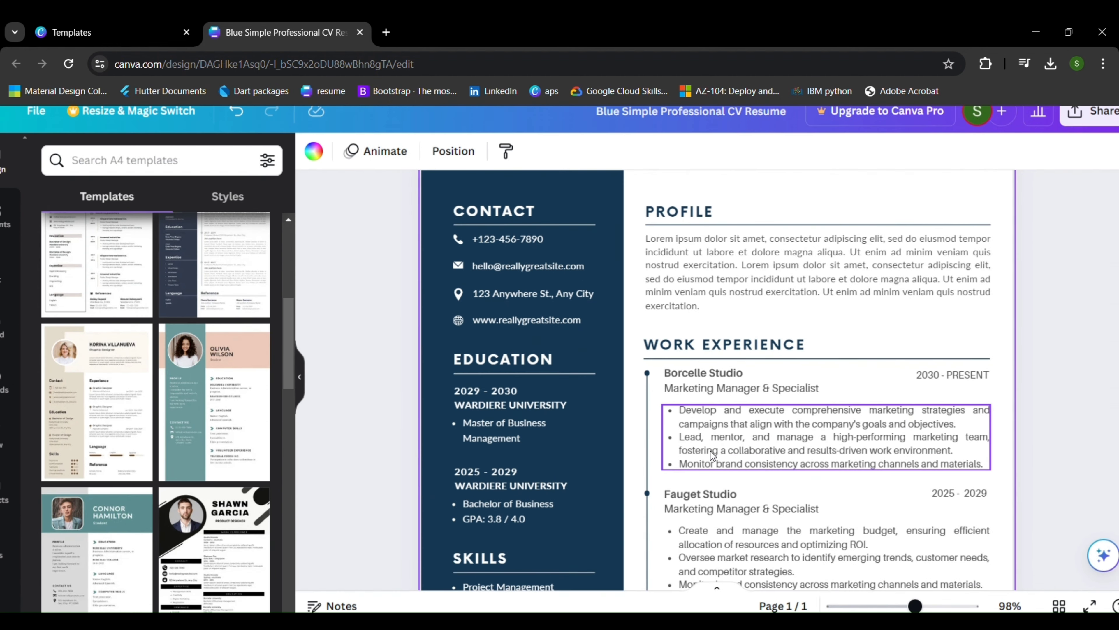
pyautogui.click(711, 452)
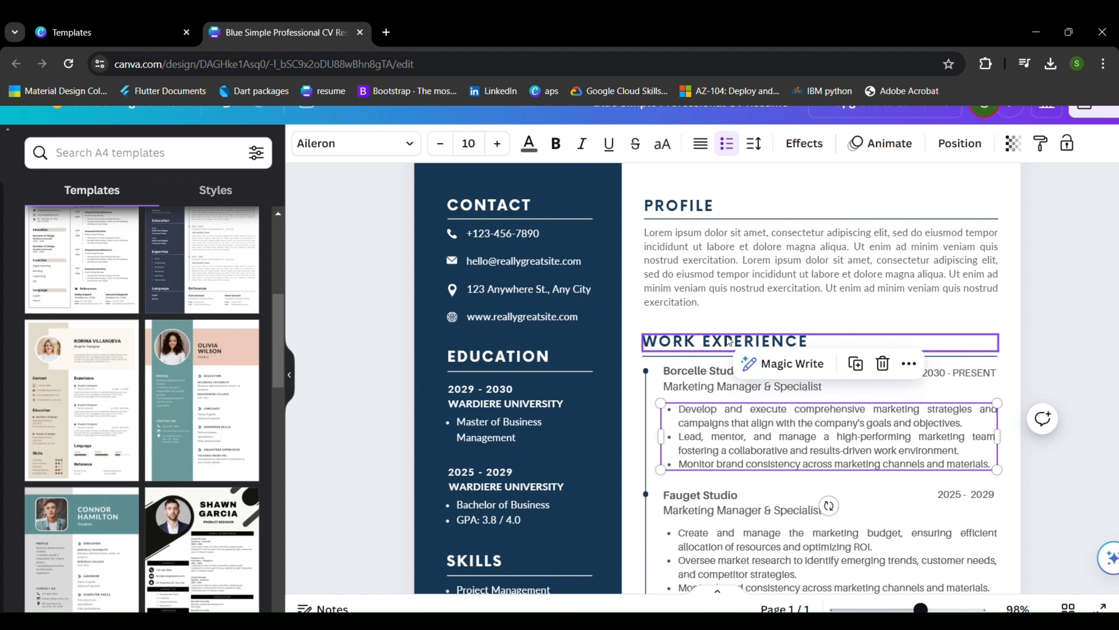
pyautogui.click(721, 318)
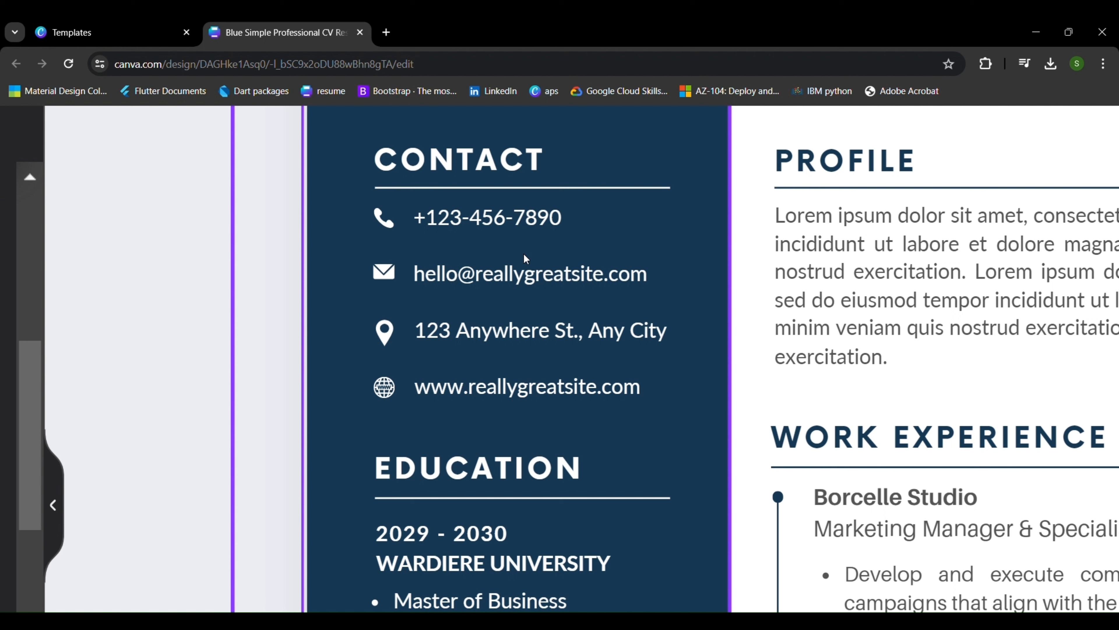
# Examine the website, e-mail and address lines of the Contact section and the Education section below it.
pyautogui.click(498, 389)
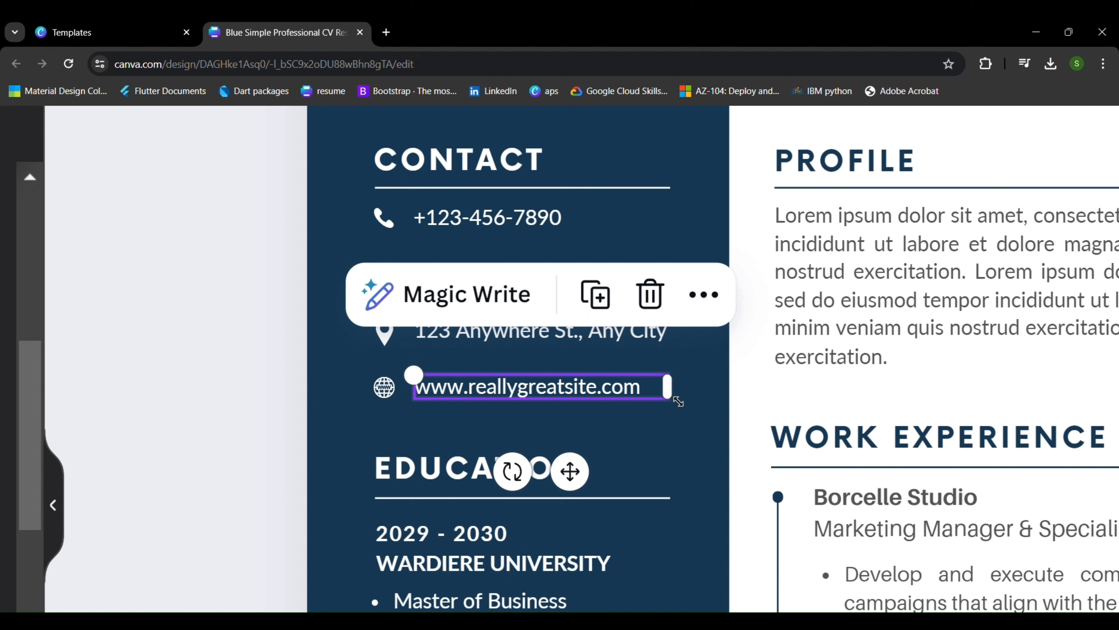
pyautogui.click(704, 388)
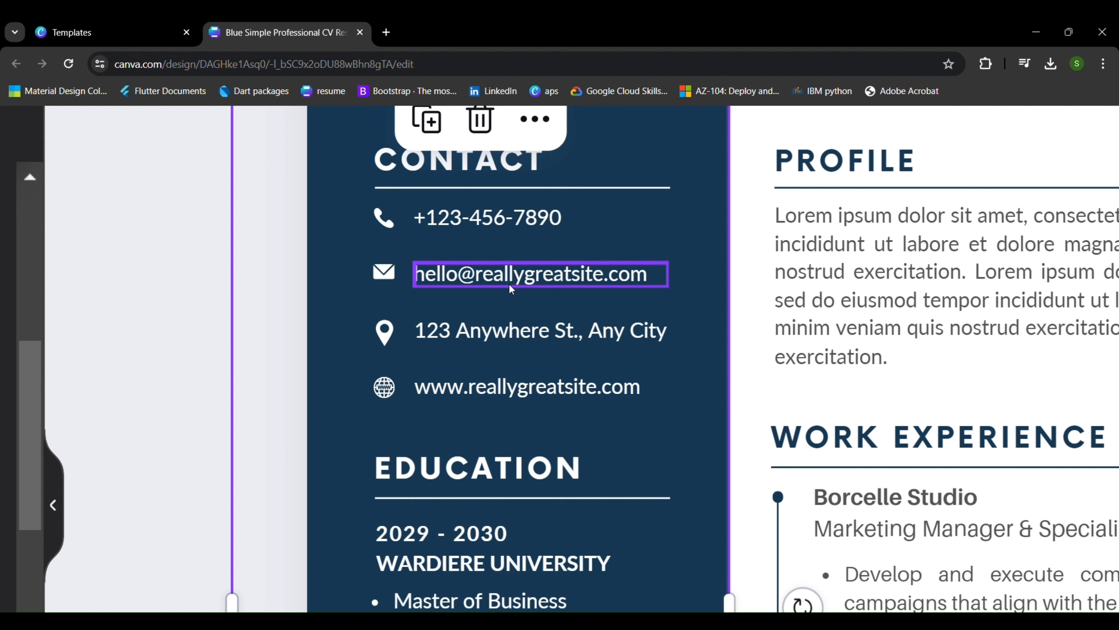
pyautogui.click(542, 340)
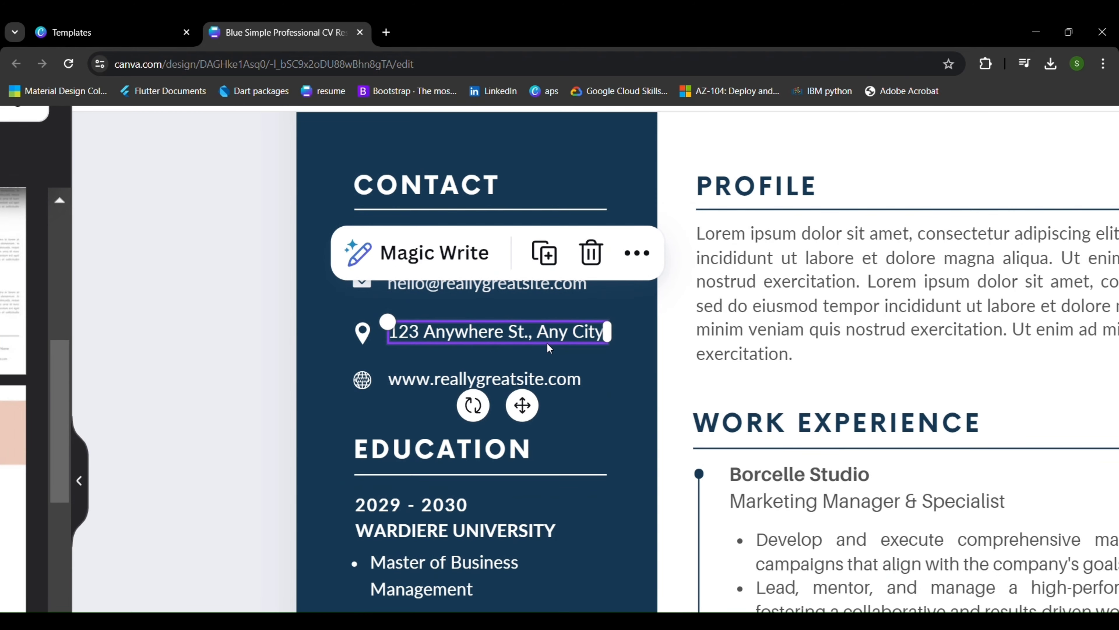
pyautogui.click(581, 374)
pyautogui.click(600, 430)
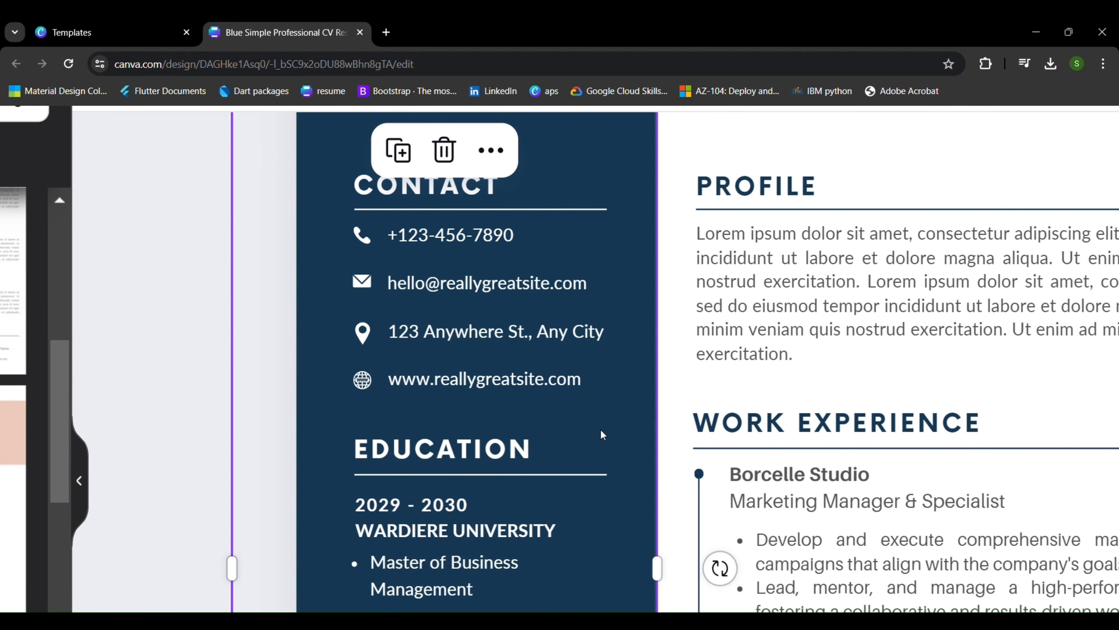
pyautogui.scroll(-3, 600, 430)
pyautogui.scroll(-1, 601, 430)
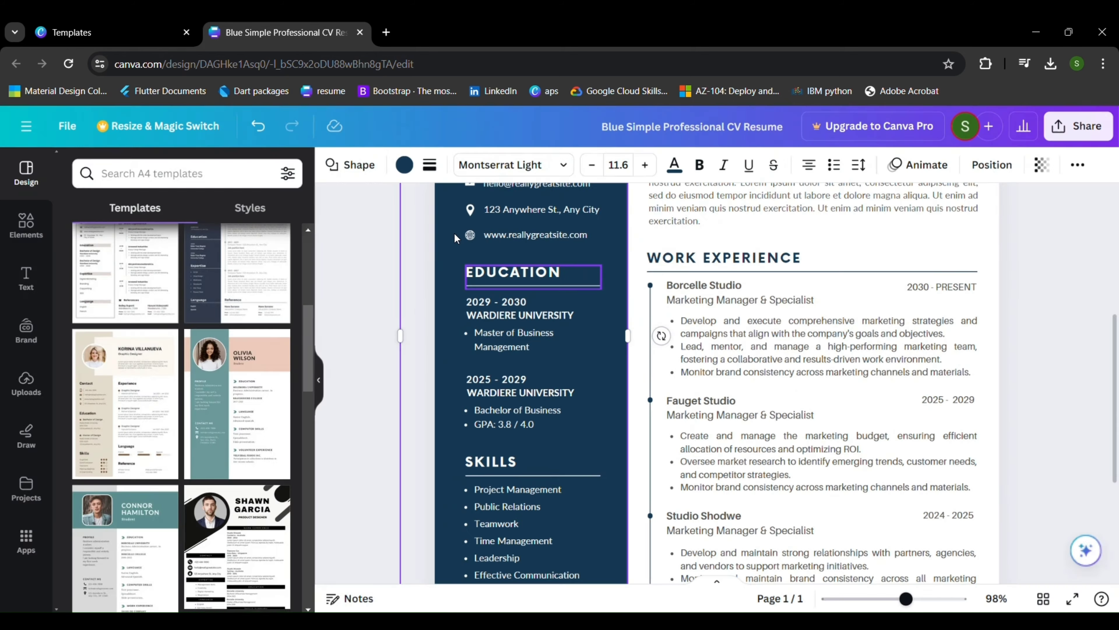
pyautogui.scroll(-3, 665, 390)
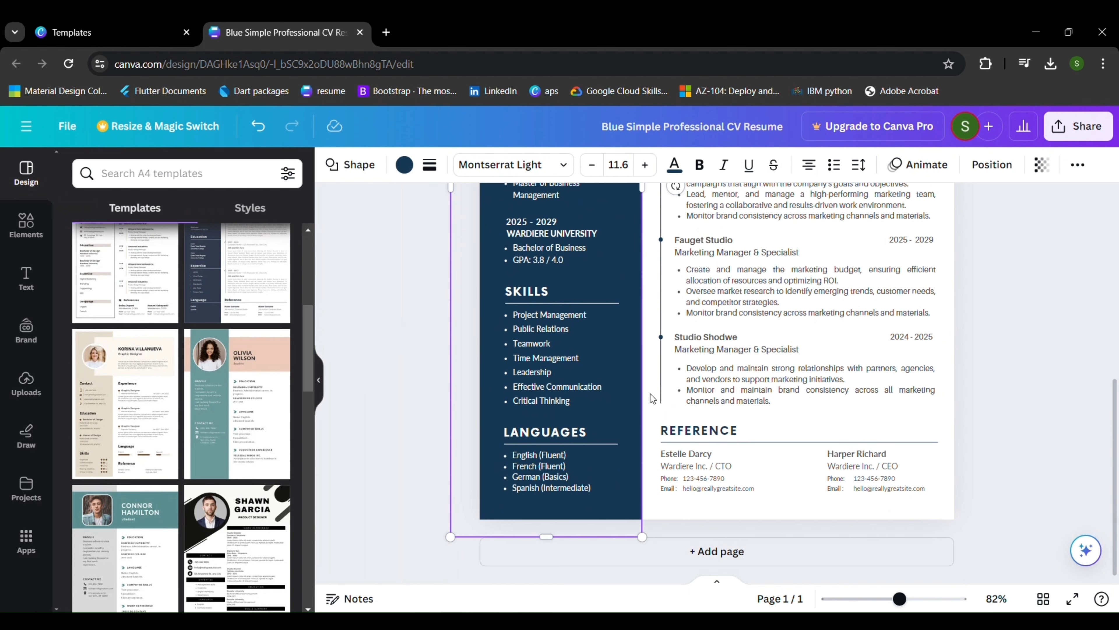
# Examine the Skills list and the neighbouring Education entries in the resume's dark blue column.
pyautogui.keyDown('ctrl'); pyautogui.scroll(5, 509, 410); pyautogui.keyUp('ctrl')
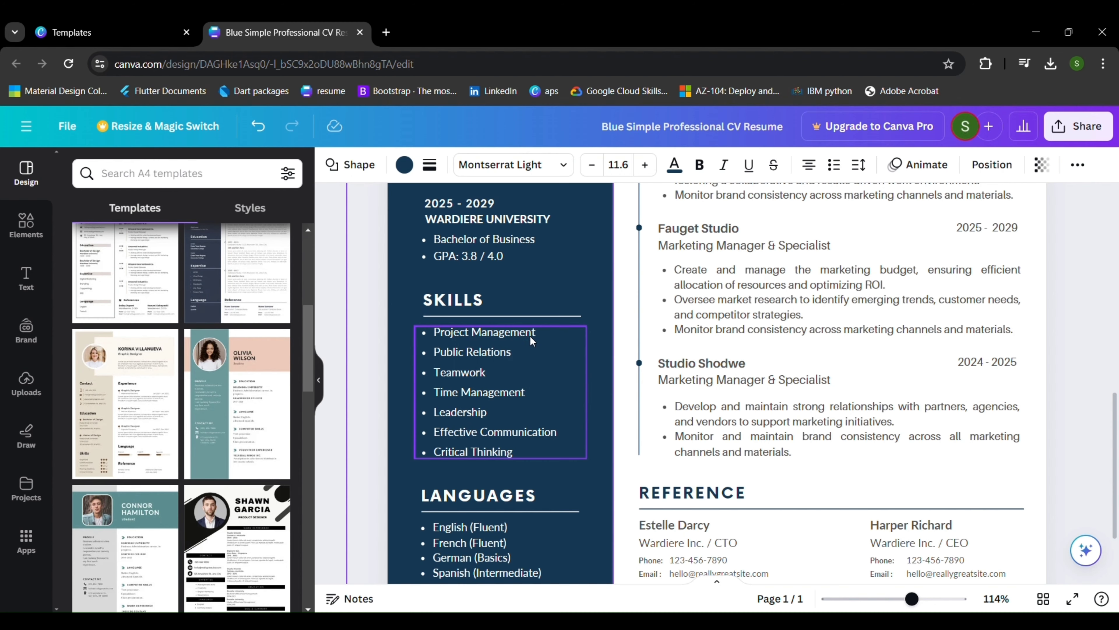
pyautogui.scroll(5, 533, 348)
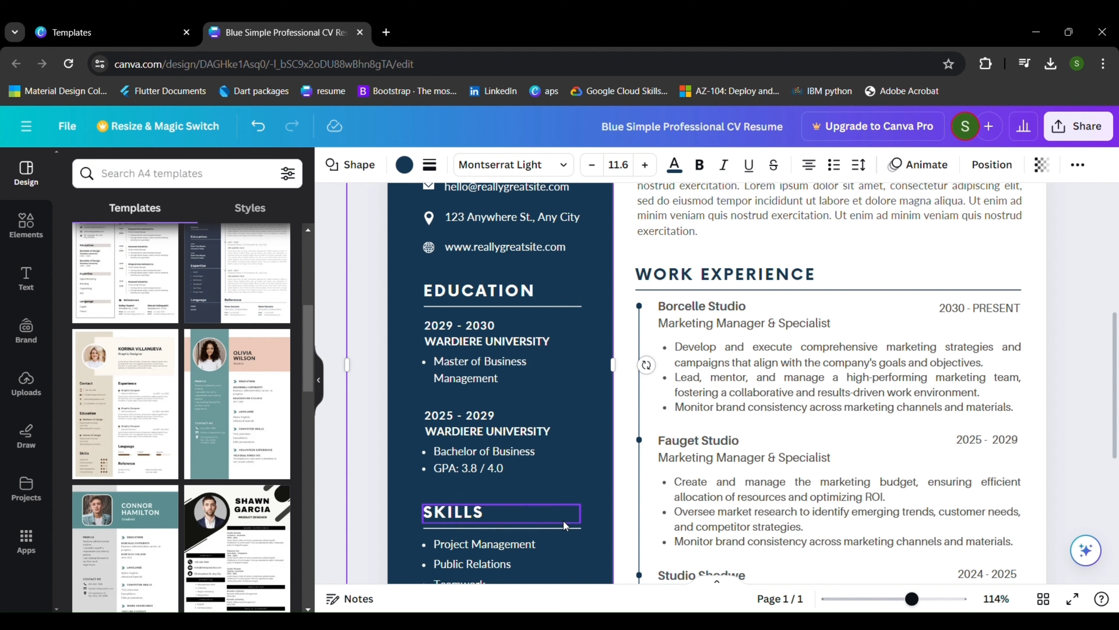
pyautogui.scroll(-3, 554, 498)
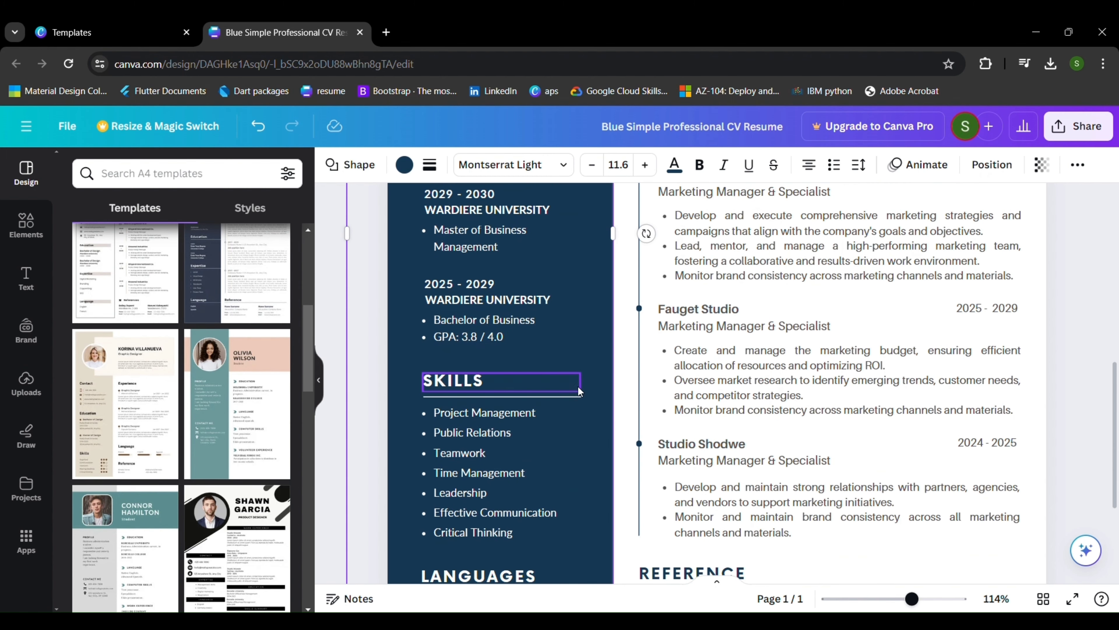
pyautogui.scroll(-1, 595, 407)
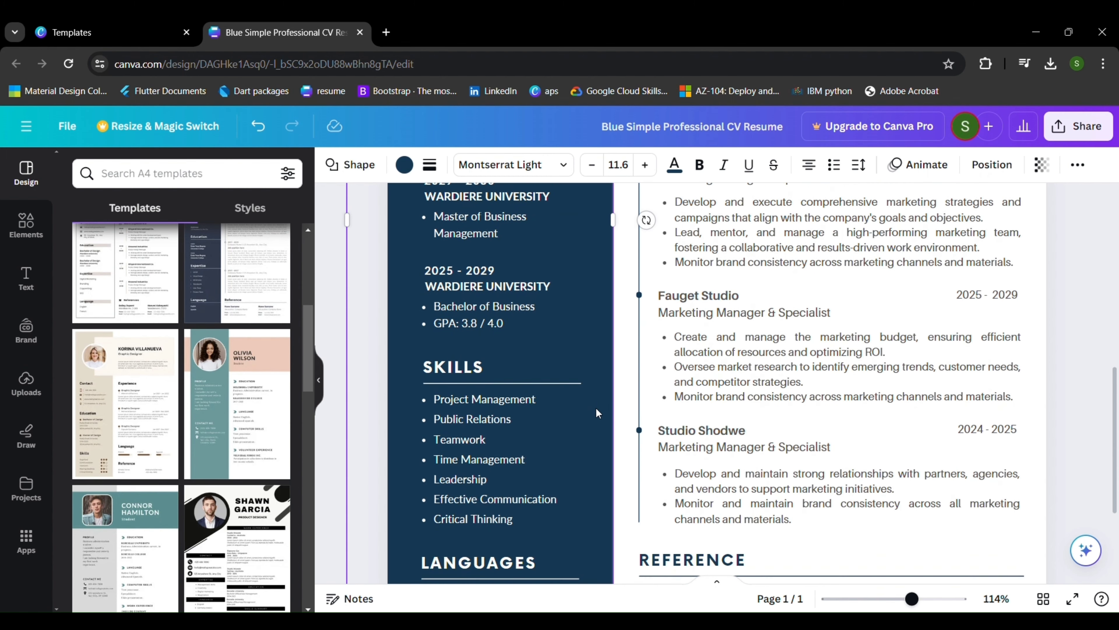
pyautogui.scroll(2, 595, 407)
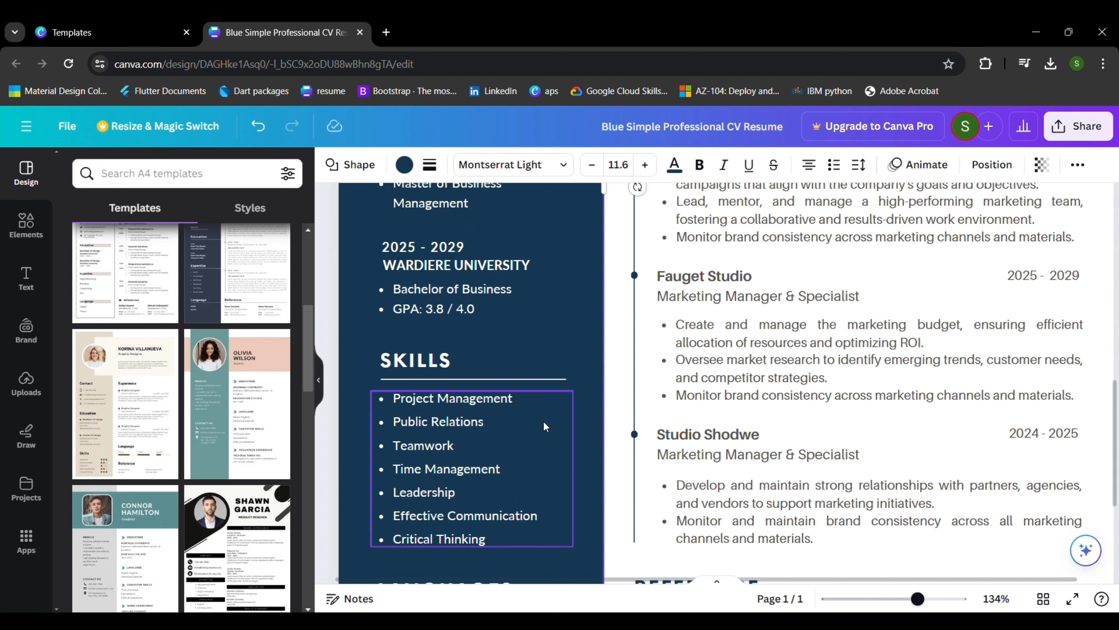
pyautogui.scroll(2, 543, 421)
pyautogui.scroll(-1, 543, 424)
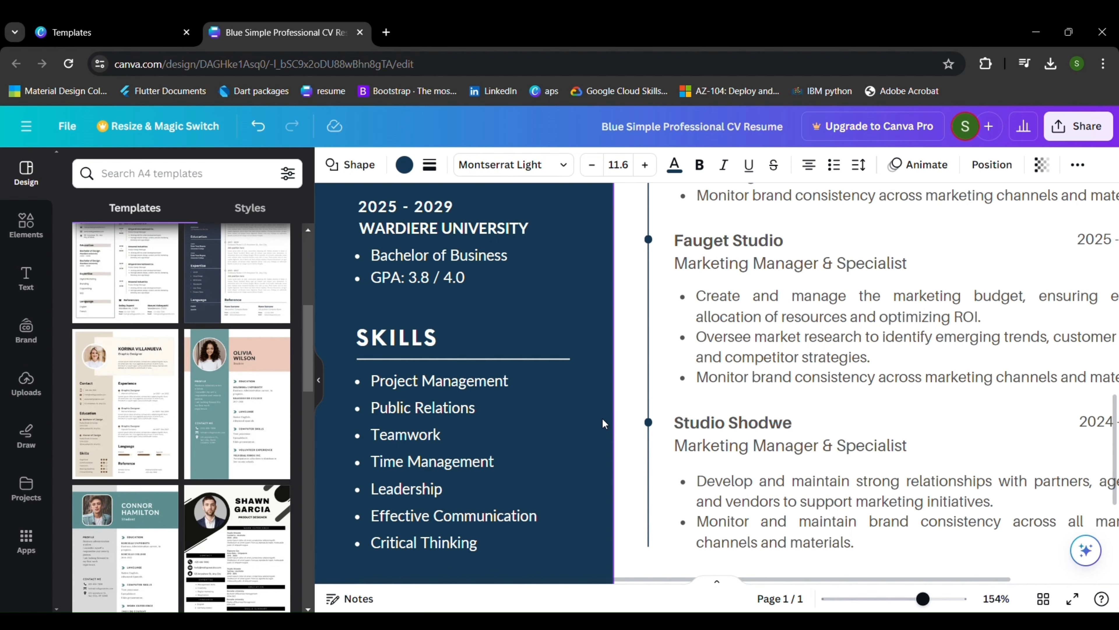
pyautogui.scroll(-3, 603, 422)
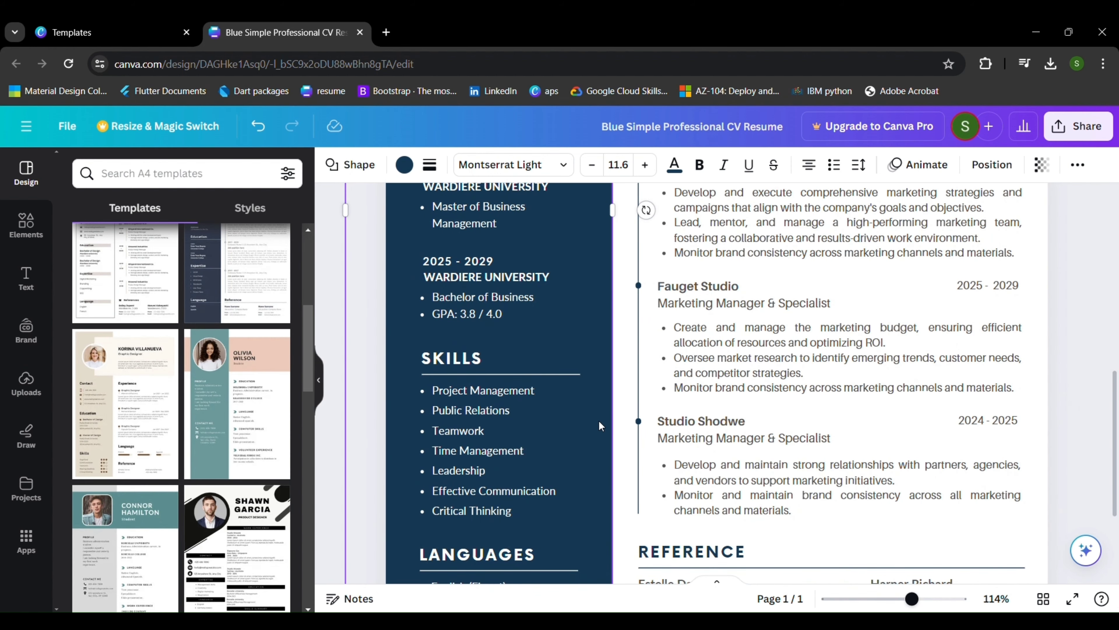
pyautogui.scroll(-5, 599, 420)
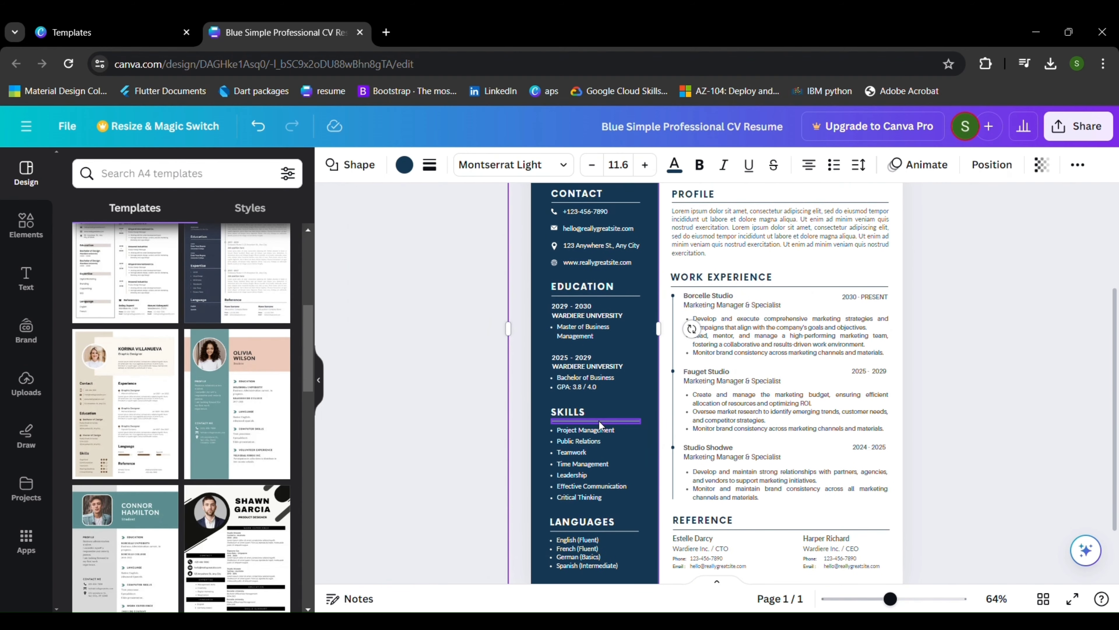
# Examine the Languages and Reference sections at the end of the resume and return to Work Experience.
pyautogui.scroll(5, 599, 419)
pyautogui.scroll(-5, 599, 420)
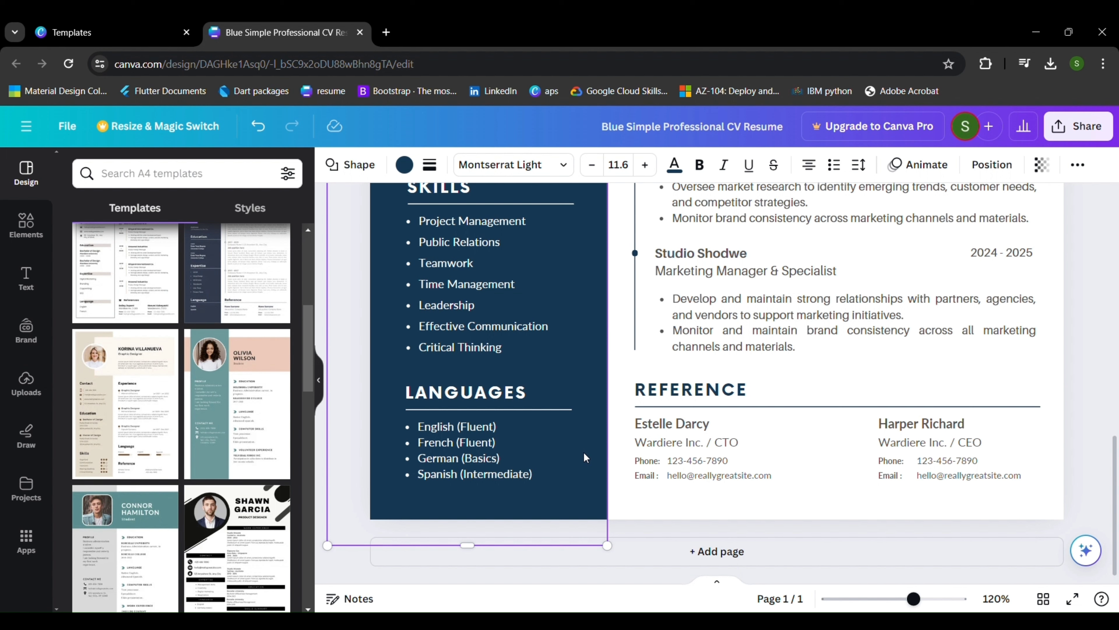
pyautogui.scroll(-5, 584, 452)
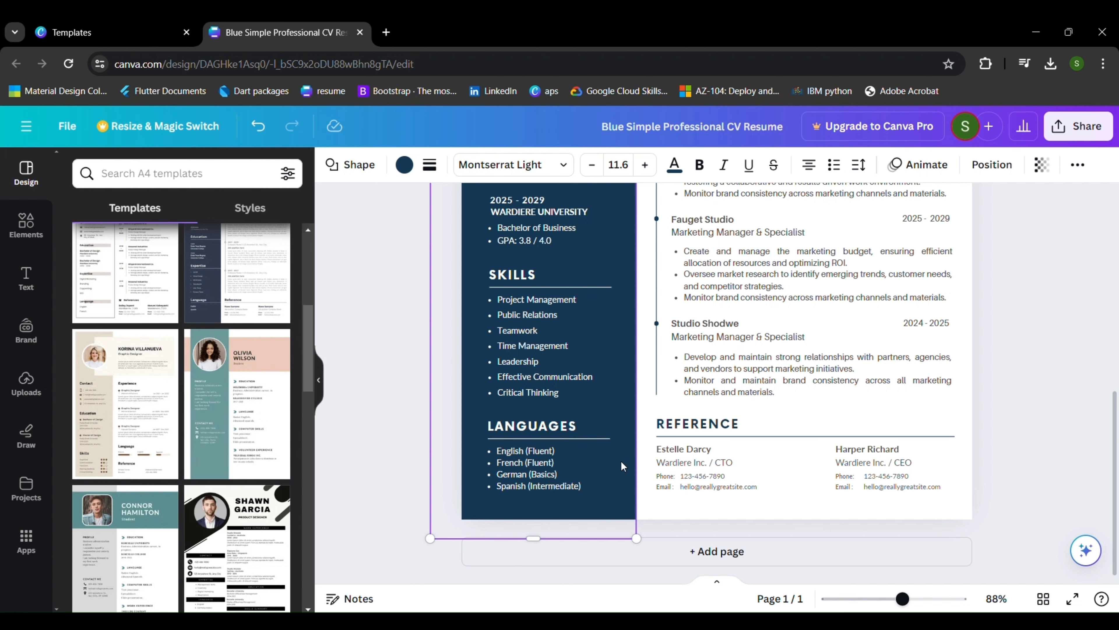
pyautogui.click(701, 424)
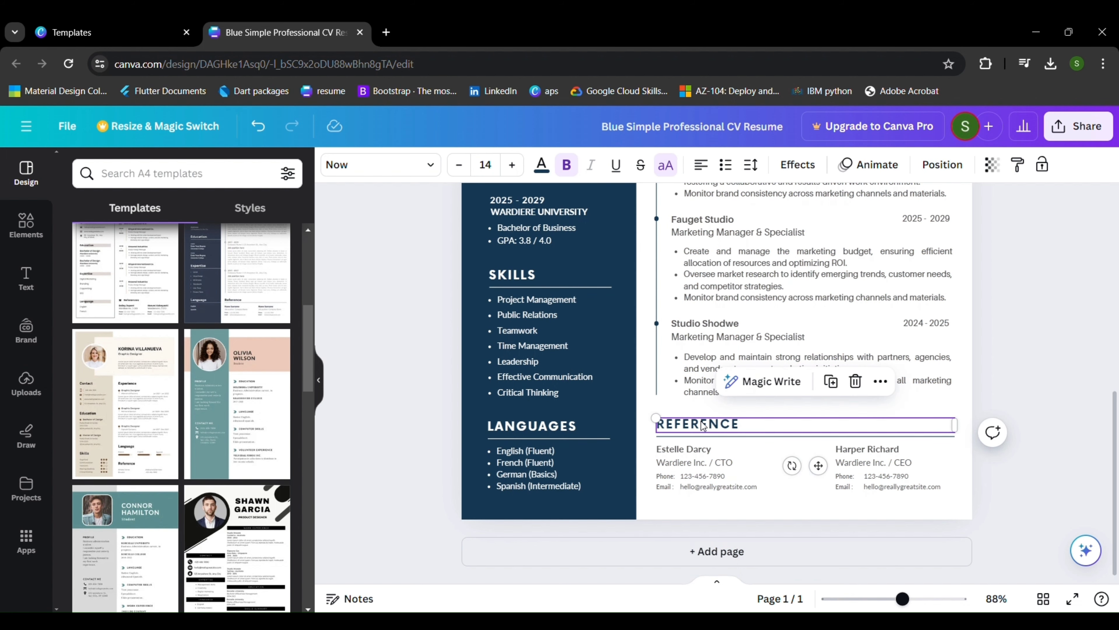
pyautogui.click(993, 374)
pyautogui.scroll(3, 992, 387)
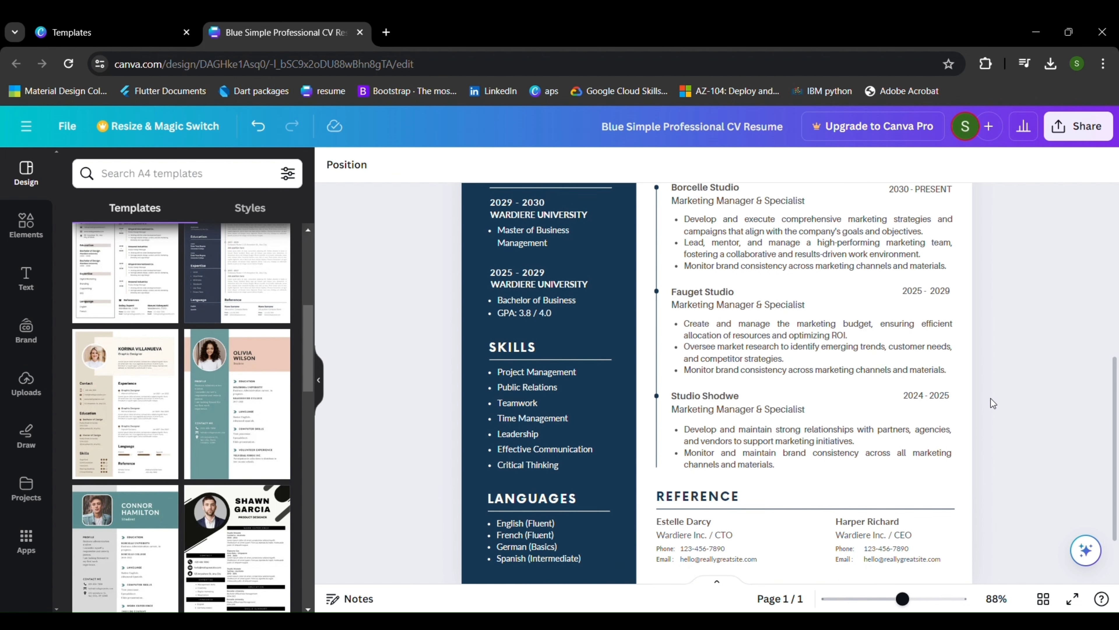
pyautogui.scroll(2, 990, 398)
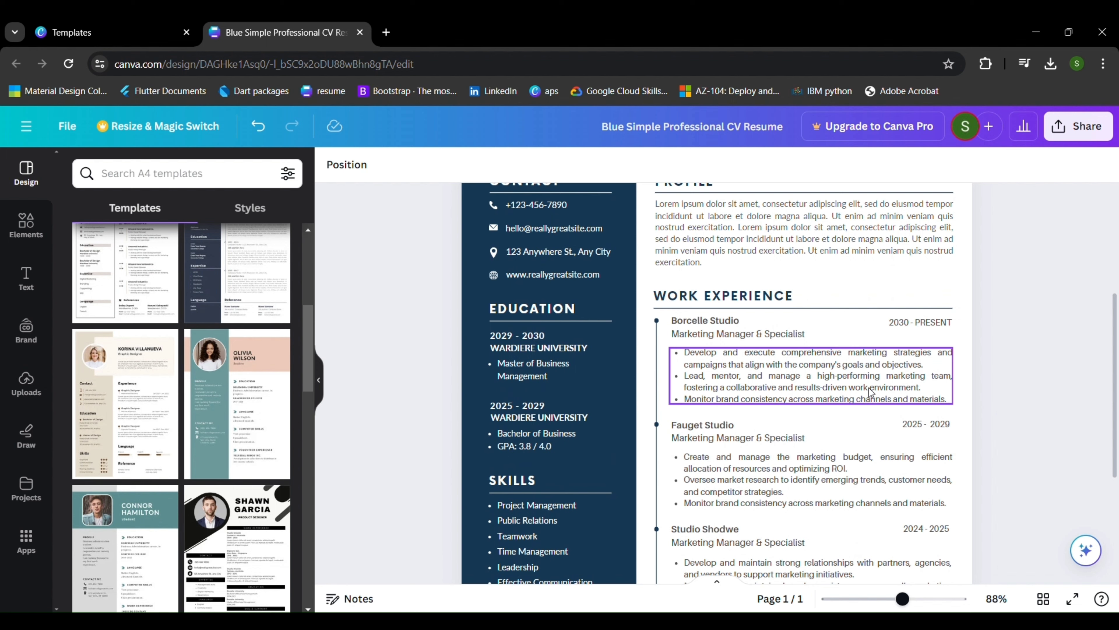
# Examine the Work Experience entries at close range together with the end of the Profile summary.
pyautogui.click(855, 271)
pyautogui.scroll(4, 855, 271)
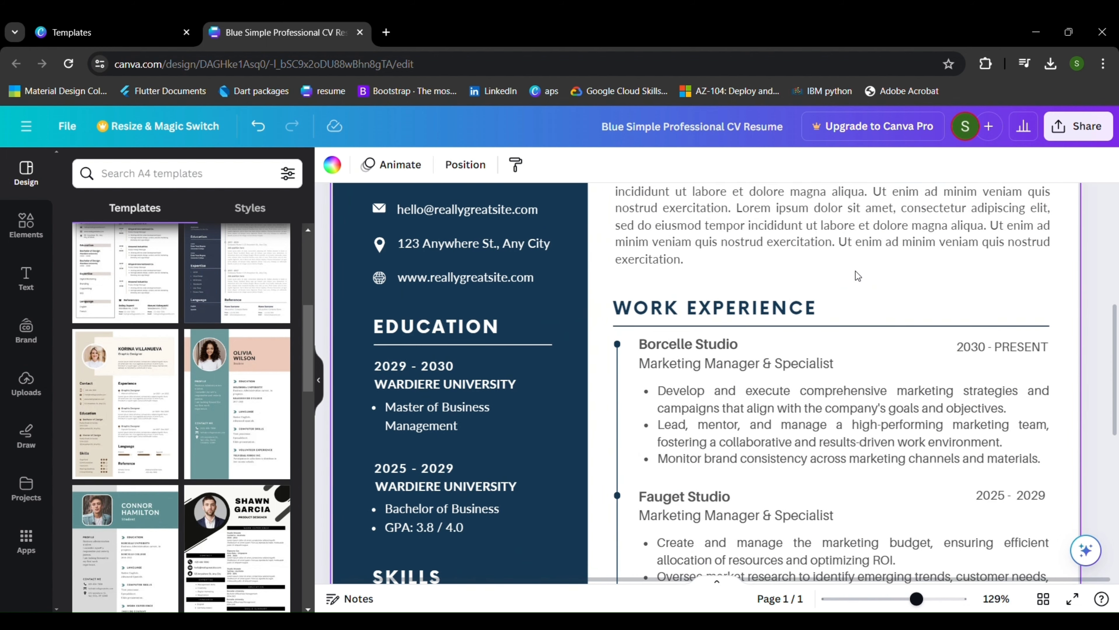
pyautogui.scroll(4, 855, 271)
pyautogui.scroll(-3, 855, 271)
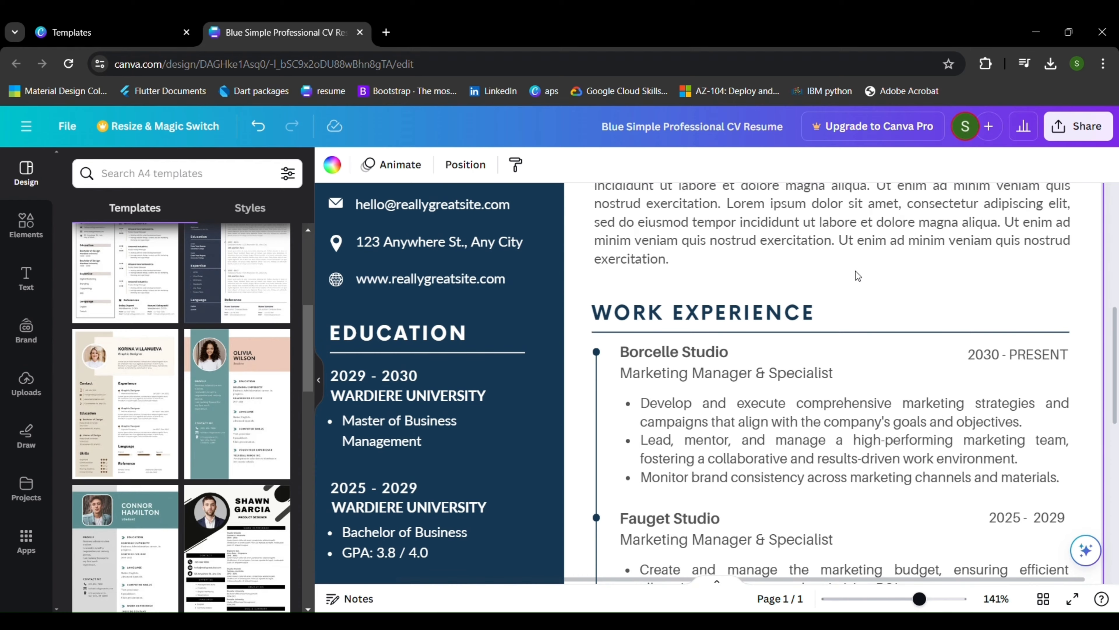
pyautogui.scroll(-3, 855, 271)
pyautogui.scroll(3, 855, 271)
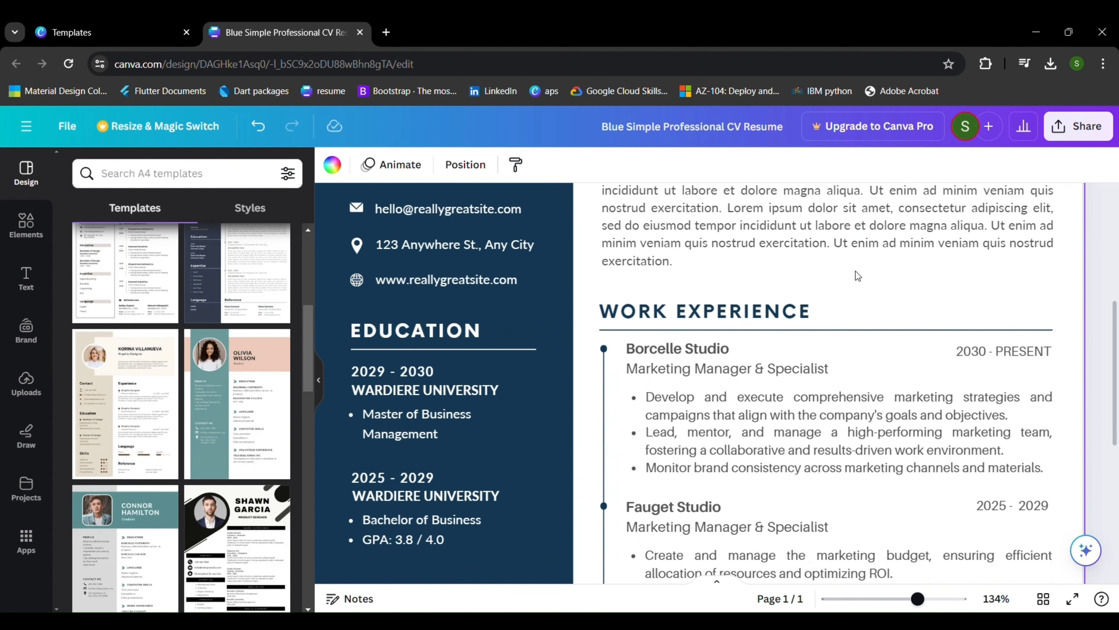
pyautogui.scroll(-5, 855, 271)
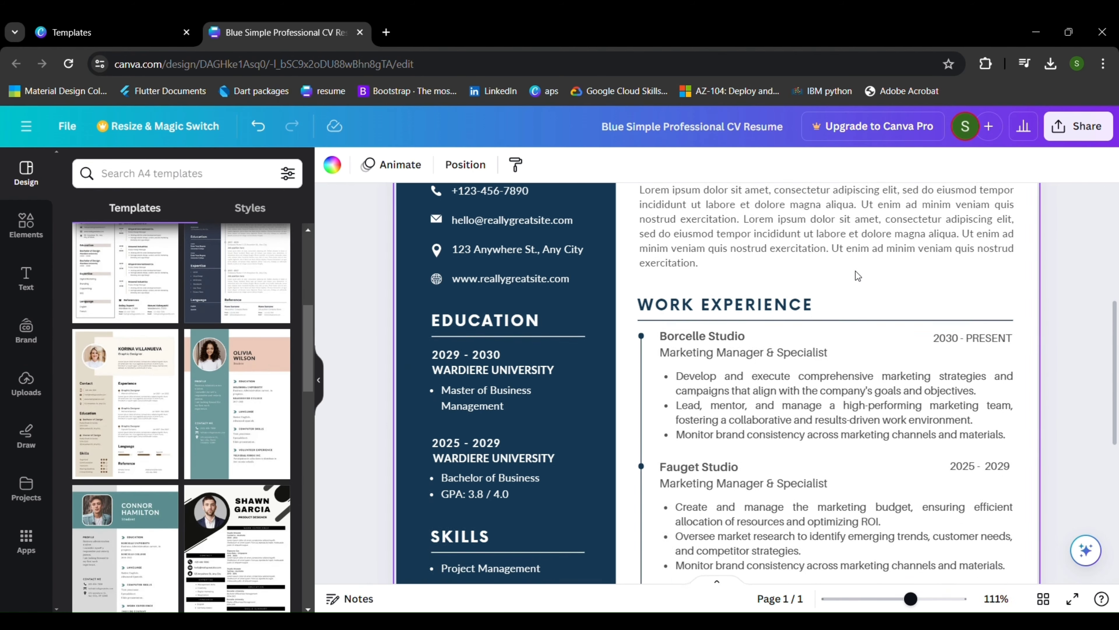
pyautogui.scroll(1, 855, 272)
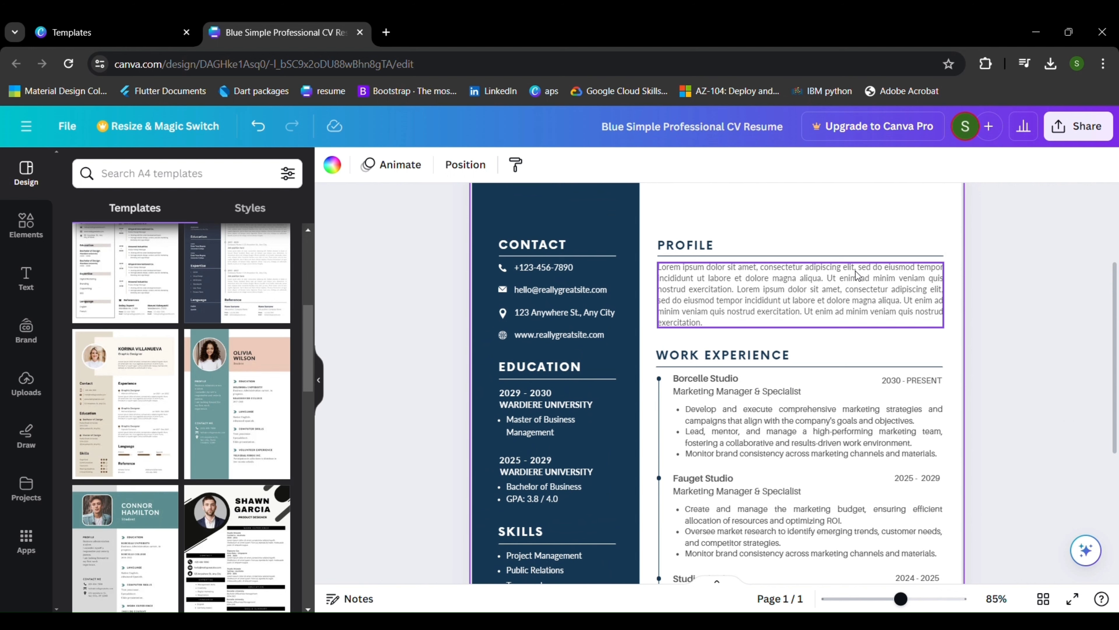
# Review the resume's name and job title header along with the Contact and Profile sections beneath it.
pyautogui.scroll(2, 855, 275)
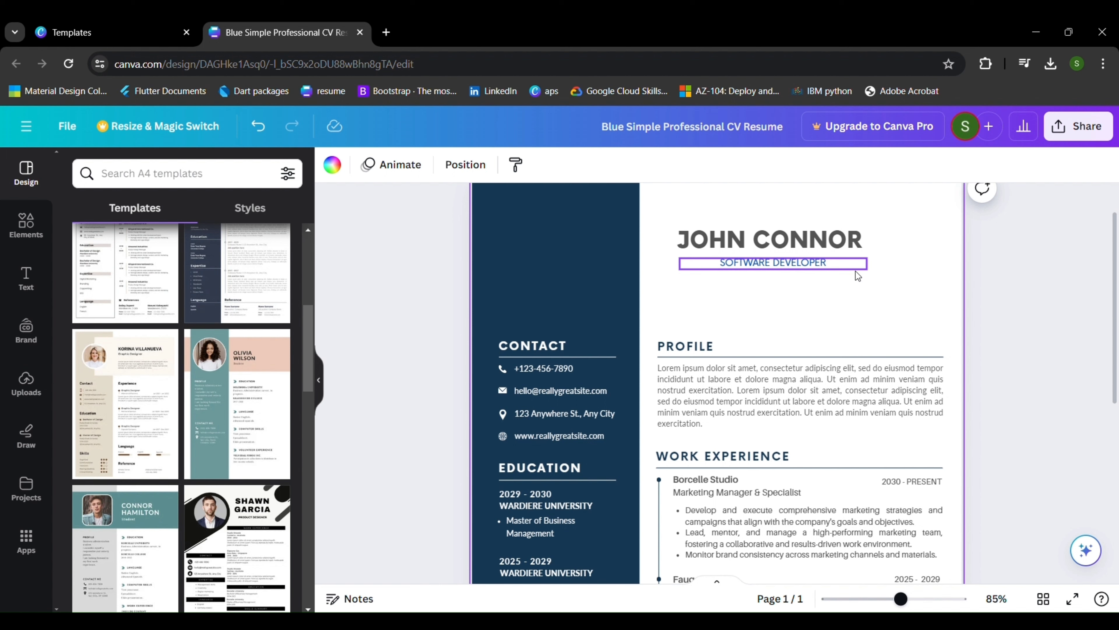
pyautogui.scroll(1, 839, 443)
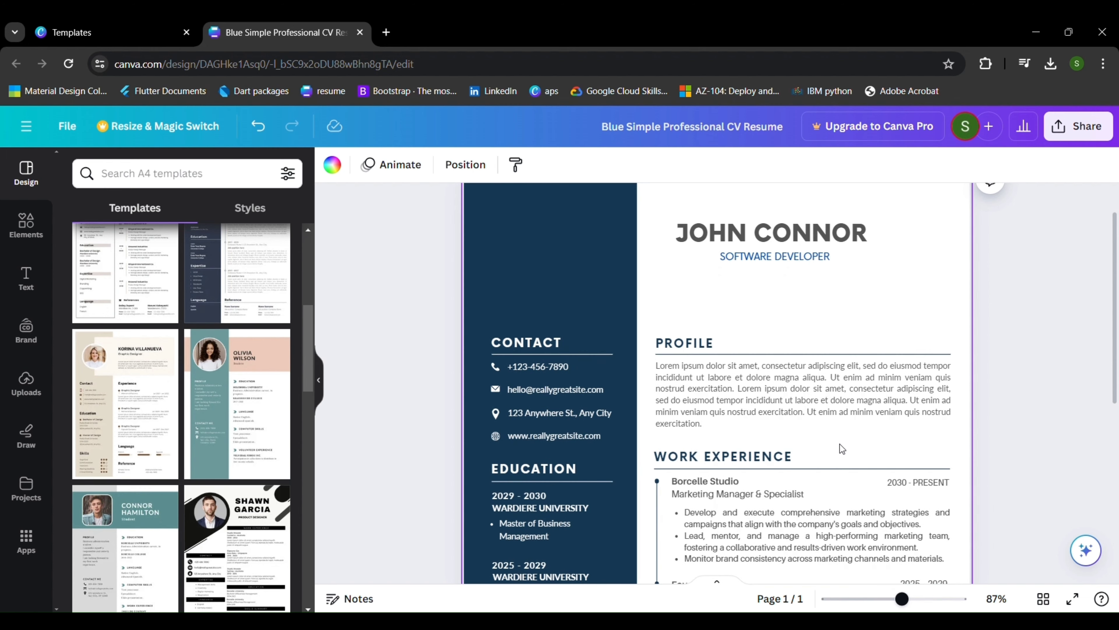
pyautogui.scroll(5, 840, 443)
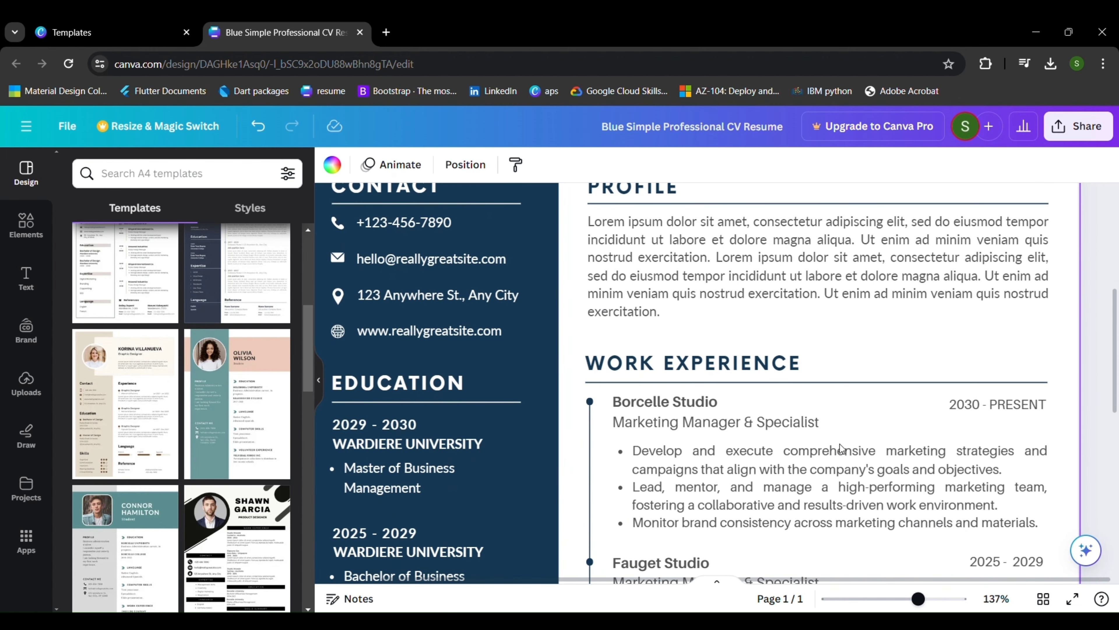
pyautogui.scroll(-2, 840, 446)
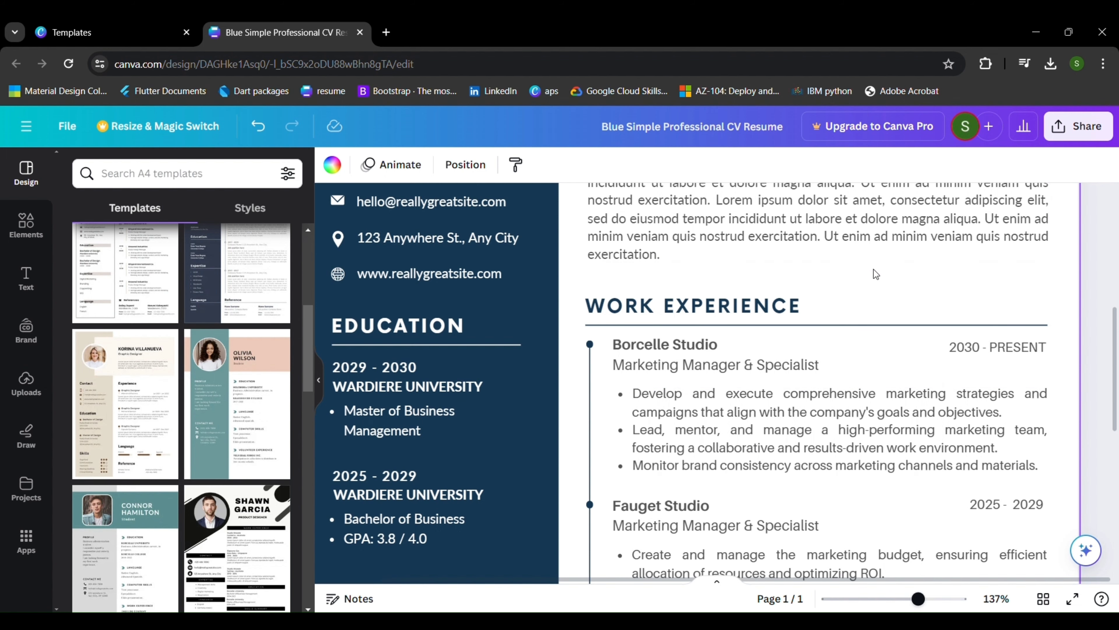
pyautogui.scroll(2, 873, 269)
pyautogui.scroll(-5, 873, 269)
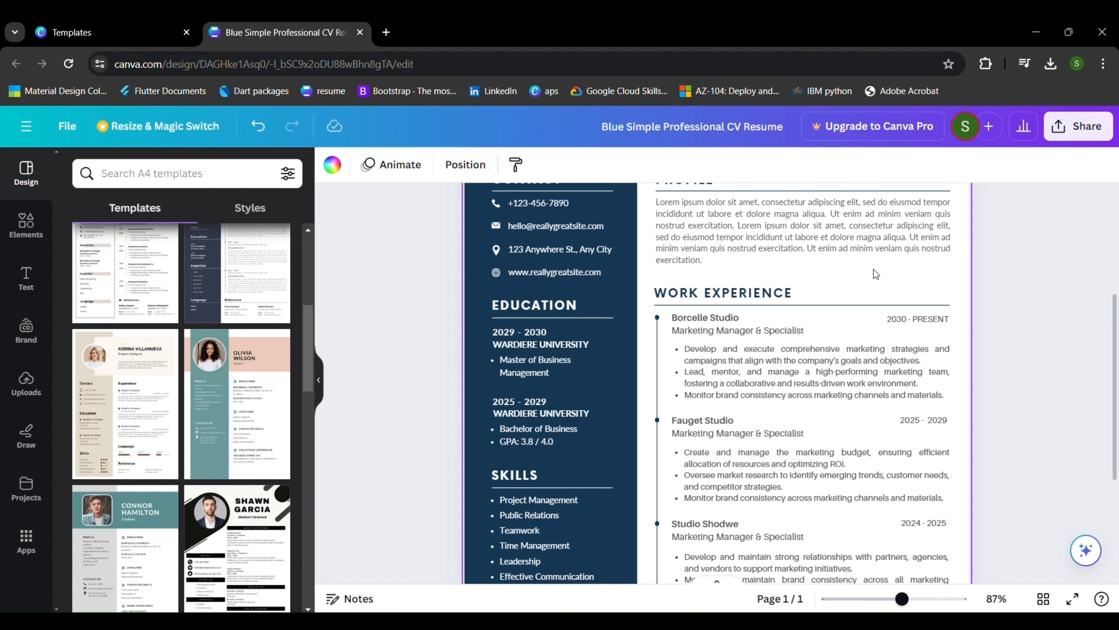
pyautogui.scroll(2, 841, 295)
pyautogui.scroll(3, 840, 296)
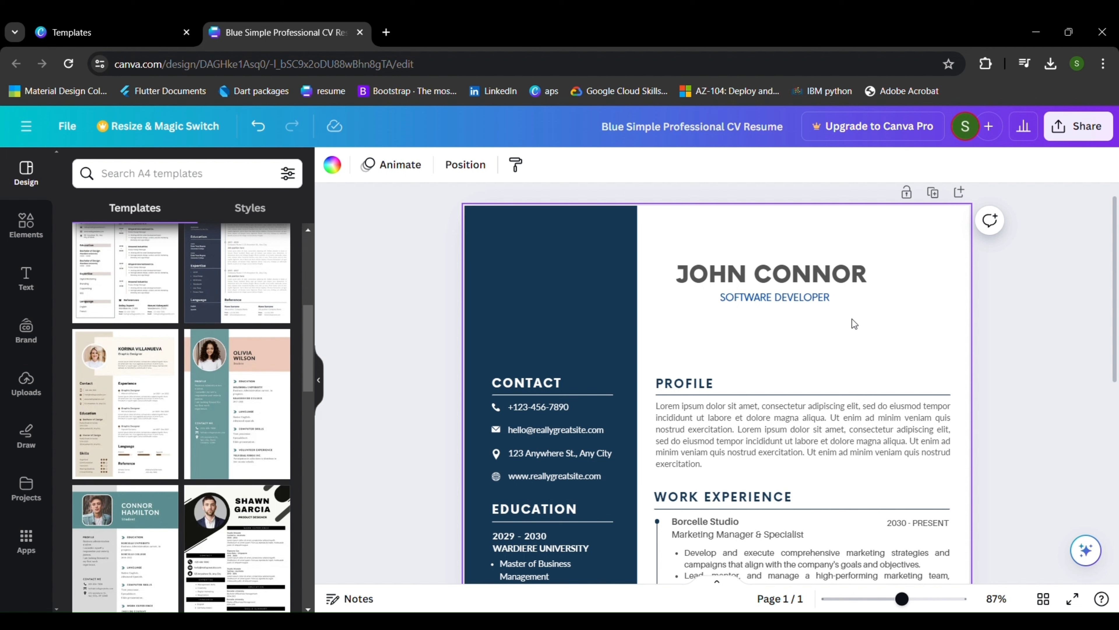
# Examine the lower half of the resume from Work Experience to Reference for room to add another section.
pyautogui.scroll(-6, 852, 318)
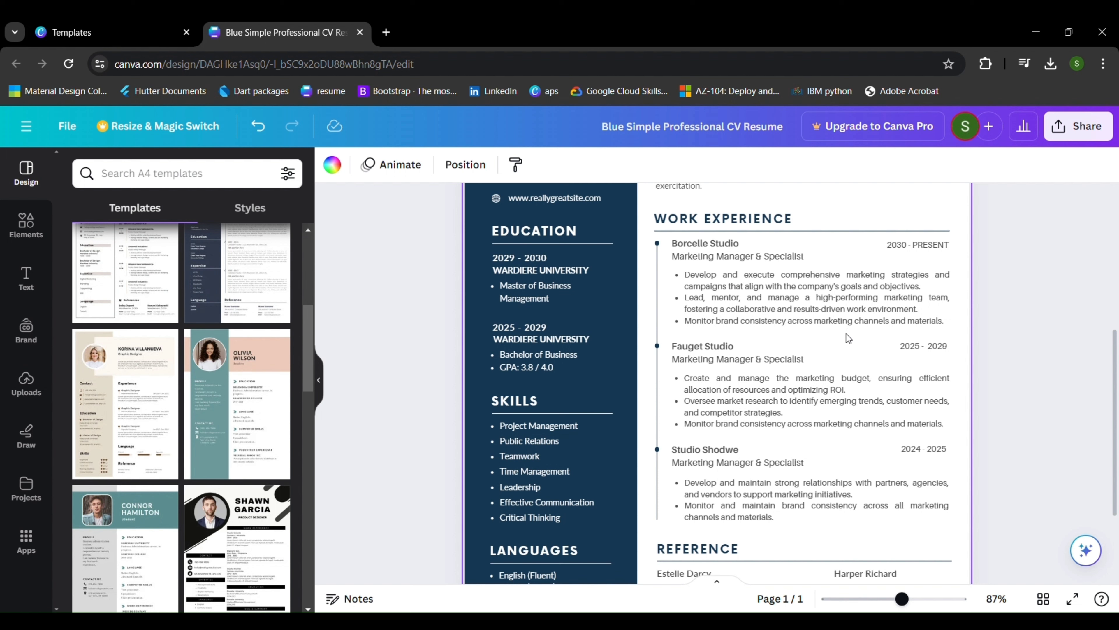
pyautogui.scroll(-4, 822, 351)
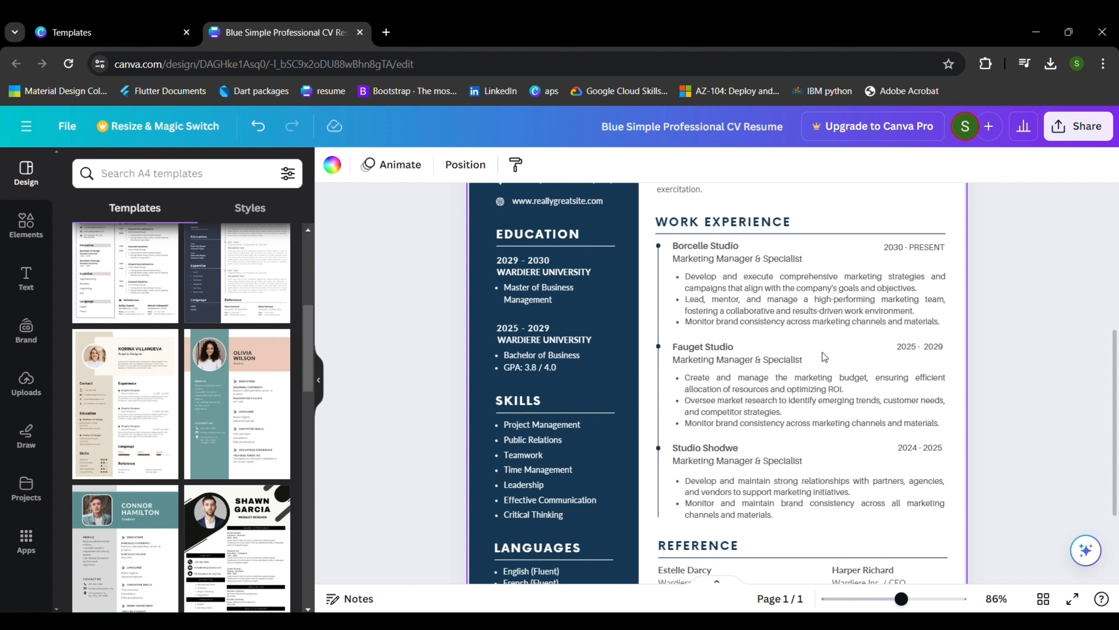
pyautogui.scroll(-1, 822, 352)
pyautogui.scroll(5, 822, 352)
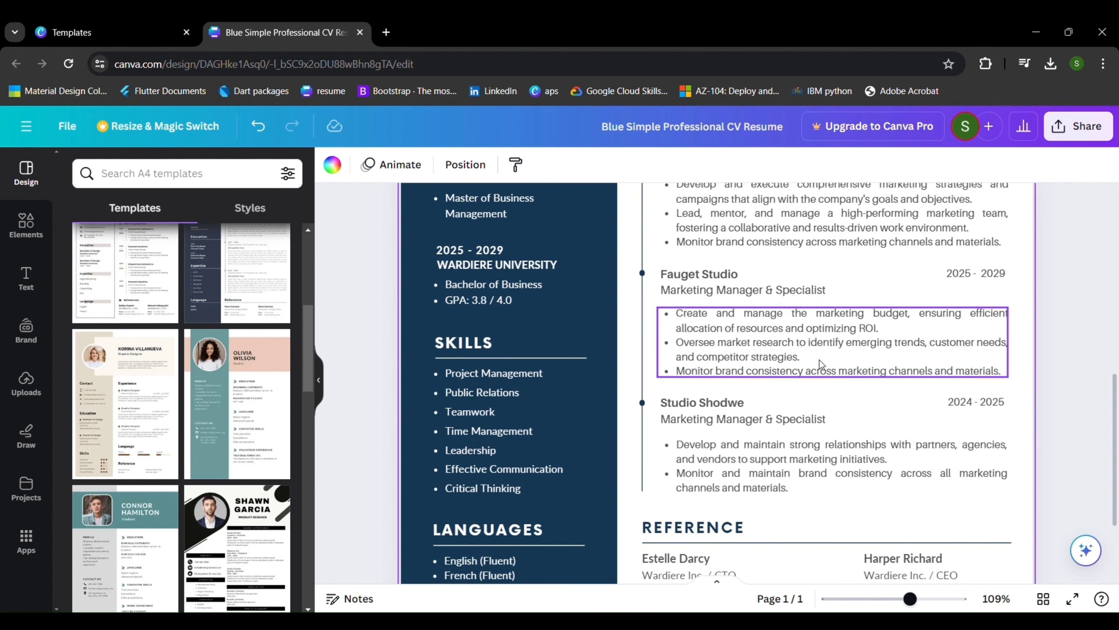
pyautogui.scroll(-2, 824, 435)
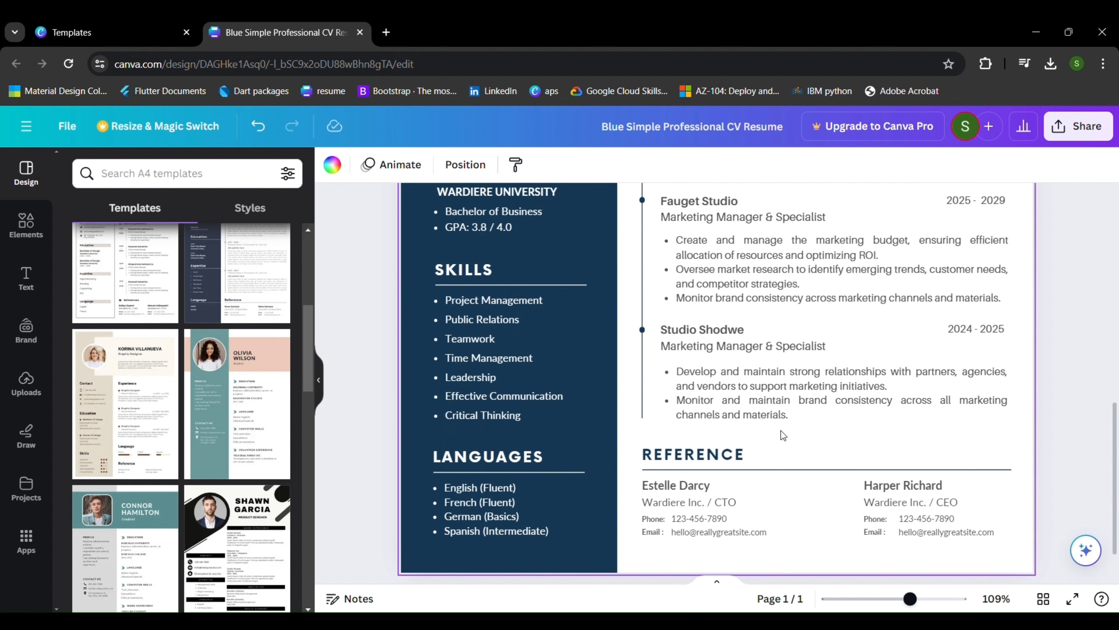
pyautogui.scroll(-3, 781, 430)
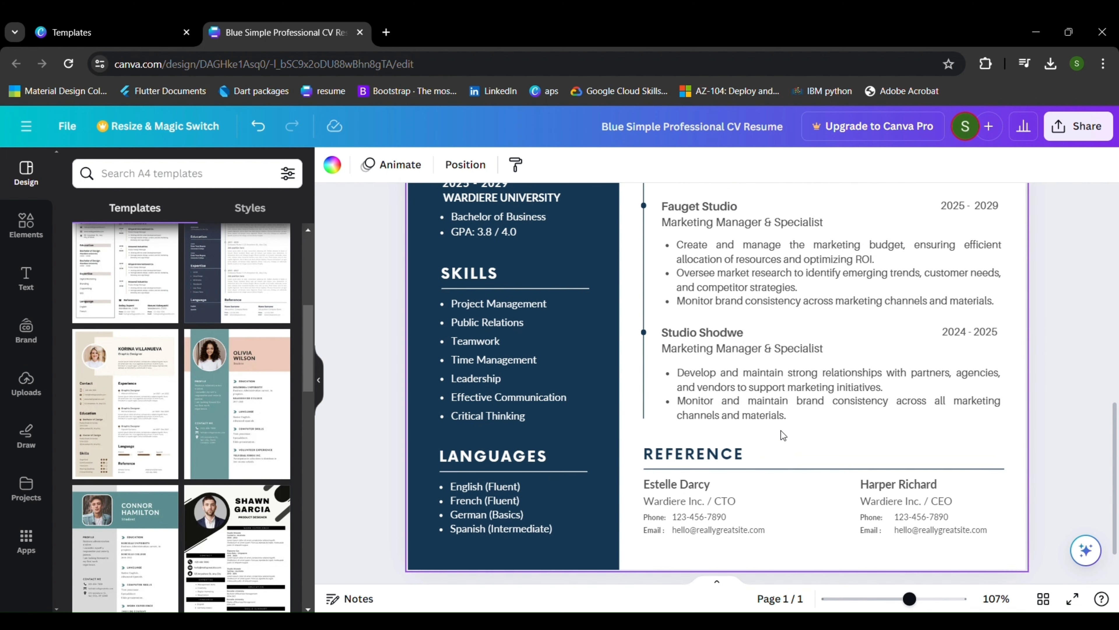
pyautogui.scroll(-3, 781, 430)
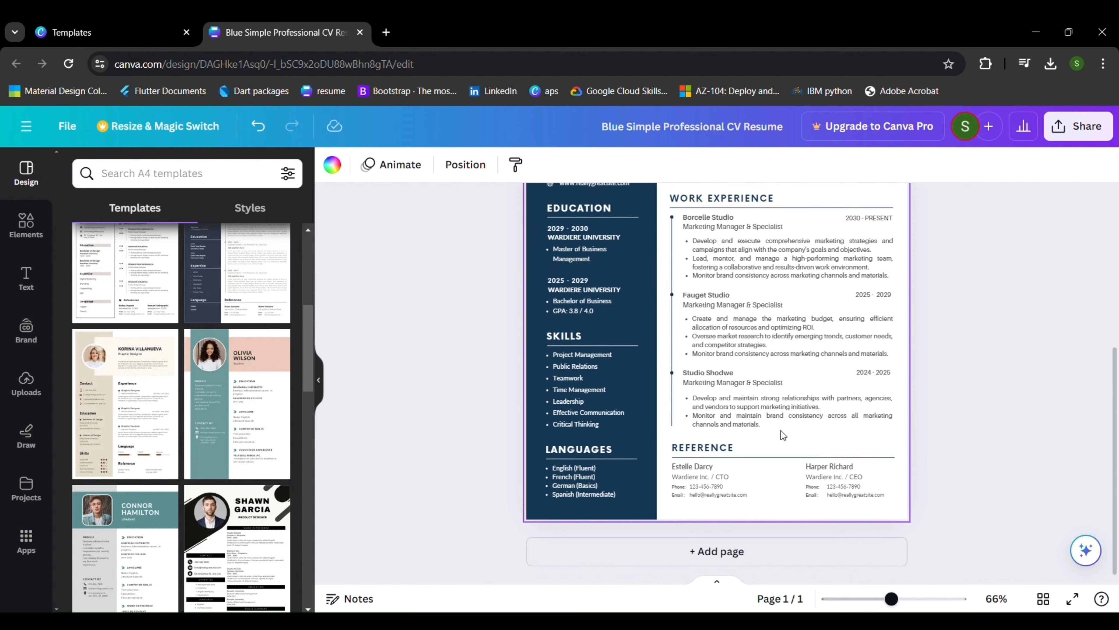
pyautogui.scroll(1, 782, 436)
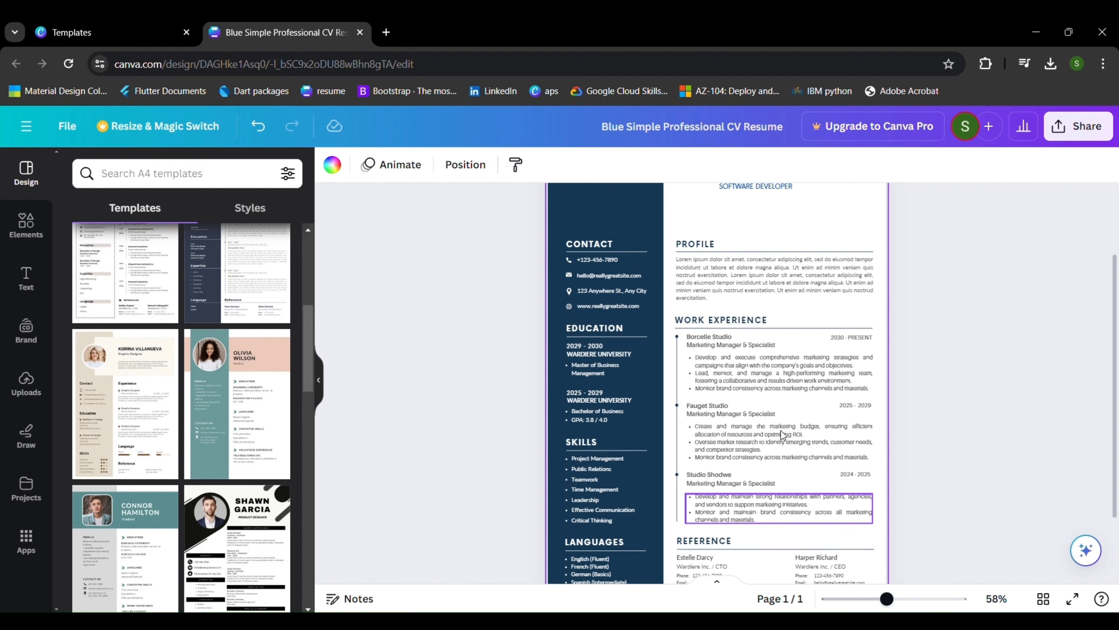
pyautogui.scroll(-2, 783, 435)
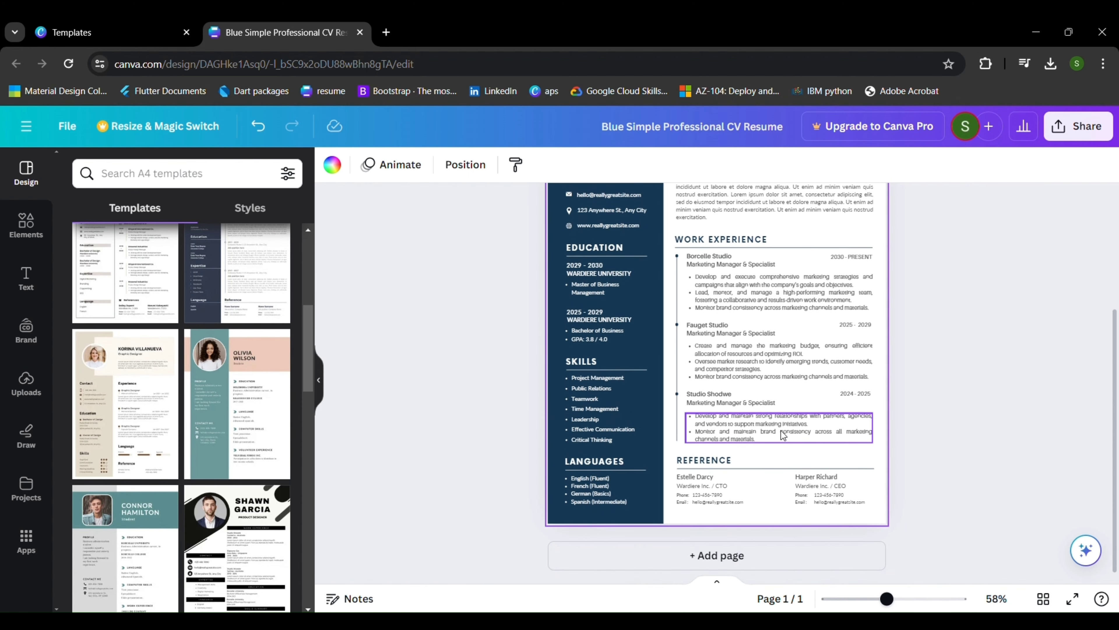
# Duplicate the REFERENCE heading and place the copy just above the original, under the Studio Shodwe bullets.
pyautogui.click(726, 460)
pyautogui.hotkey('ctrl', 'd')
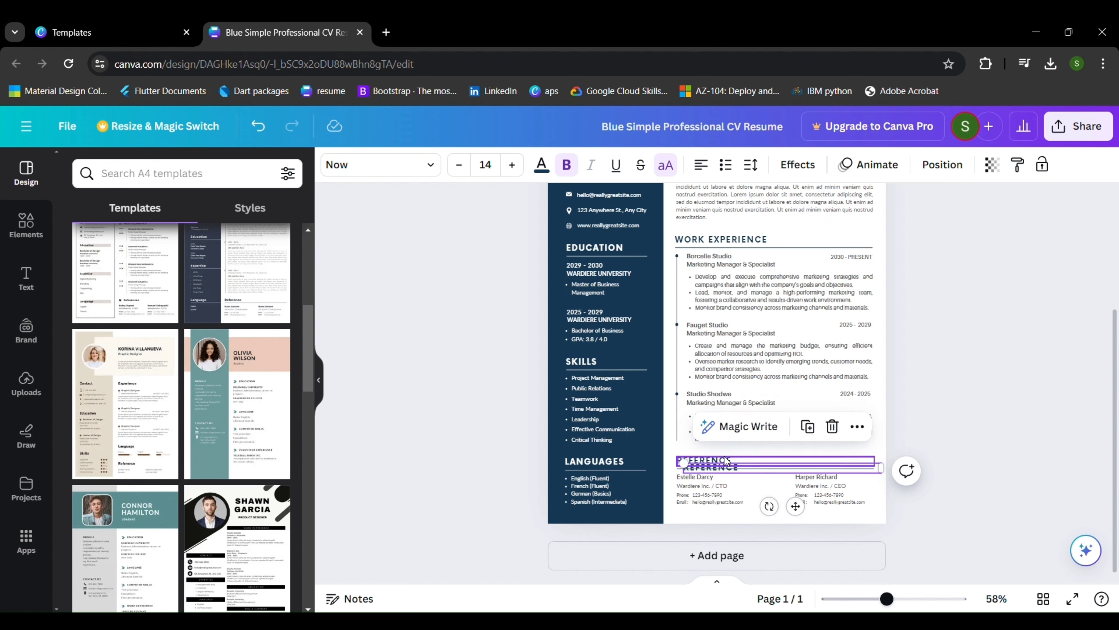
pyautogui.scroll(5, 727, 461)
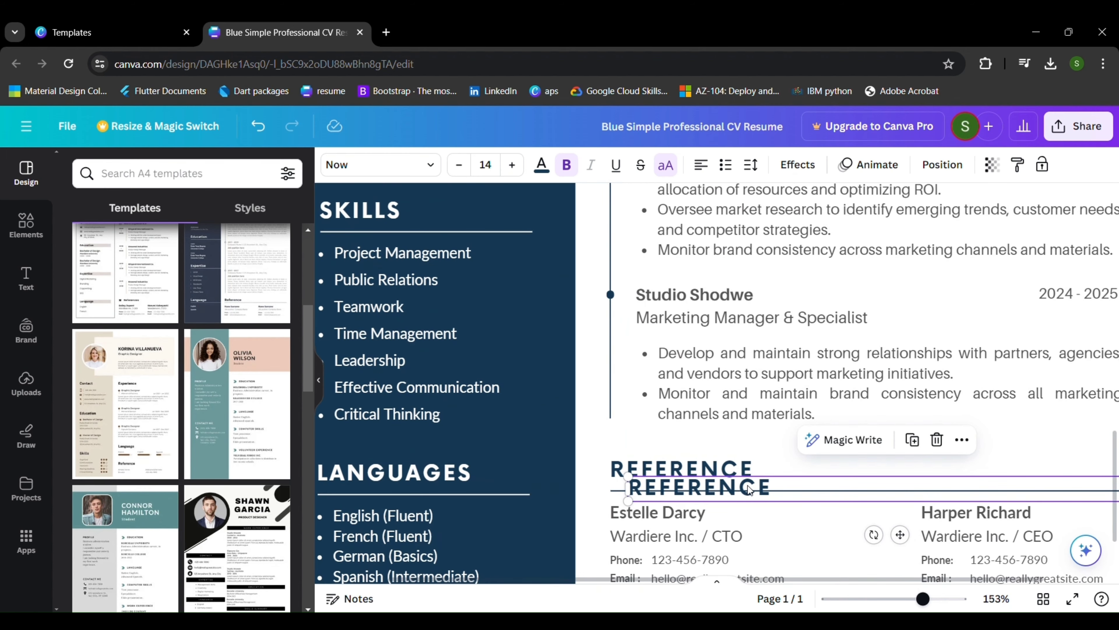
pyautogui.moveTo(748, 489); pyautogui.dragTo(726, 430)
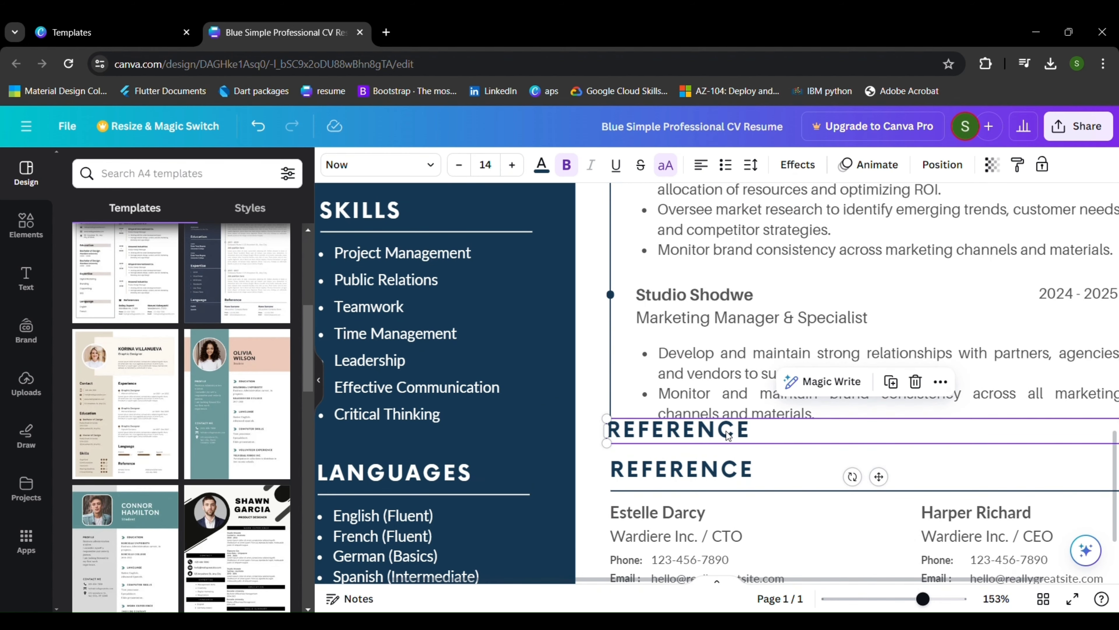
# Move the Studio Shodwe bullet list up beneath its job title and delete its second bullet about brand consistency.
pyautogui.click(649, 389)
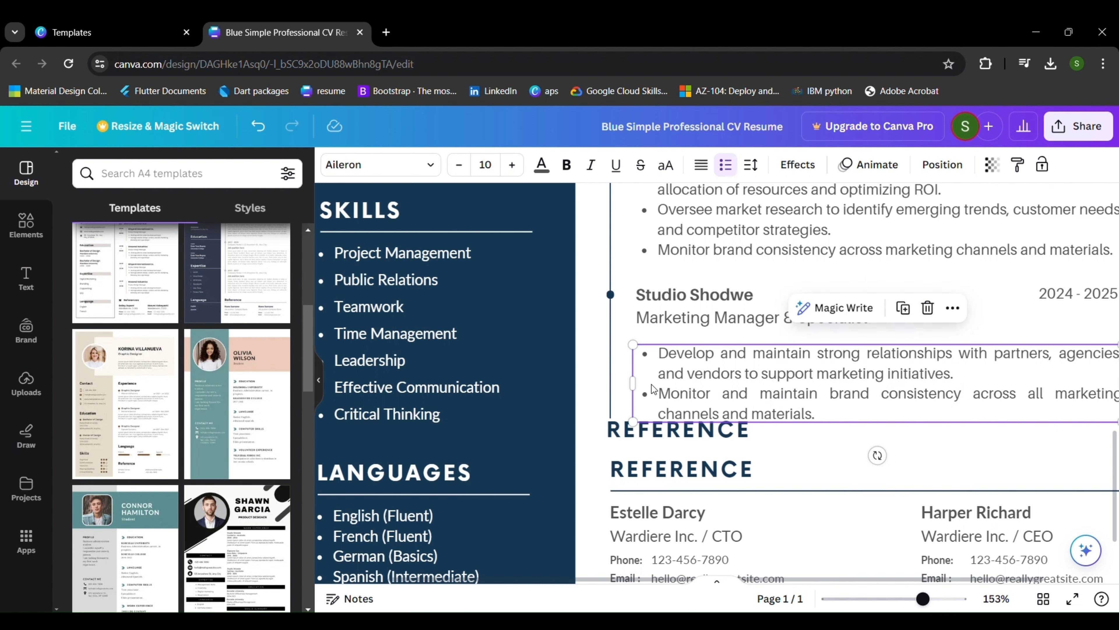
pyautogui.moveTo(647, 389); pyautogui.dragTo(633, 366)
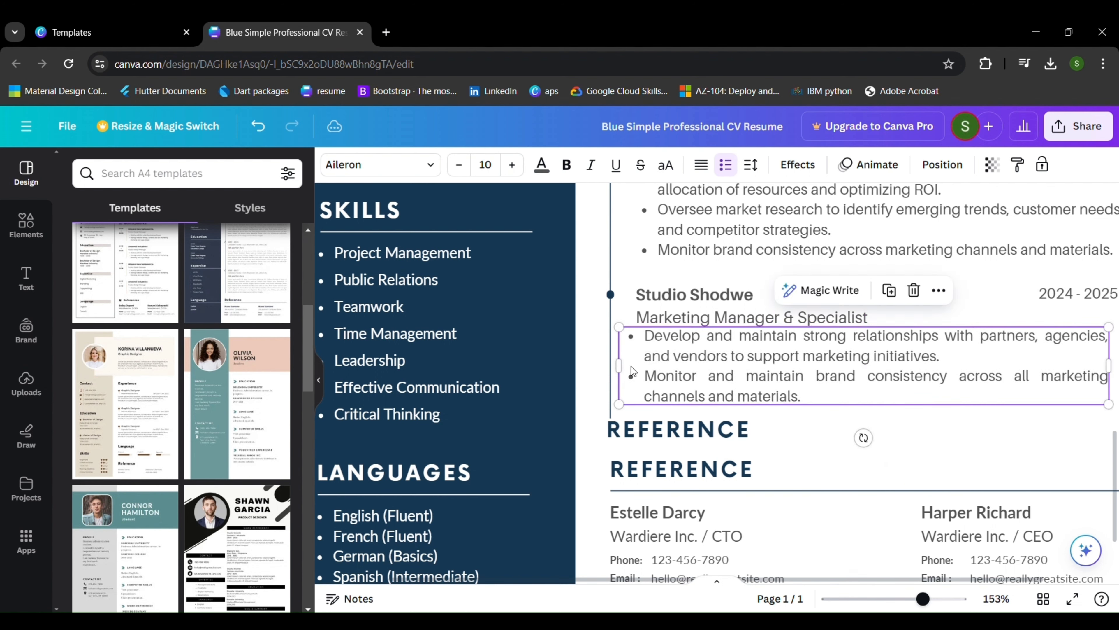
pyautogui.doubleClick(813, 398)
pyautogui.moveTo(812, 398); pyautogui.dragTo(625, 372)
pyautogui.press('BackSpace')
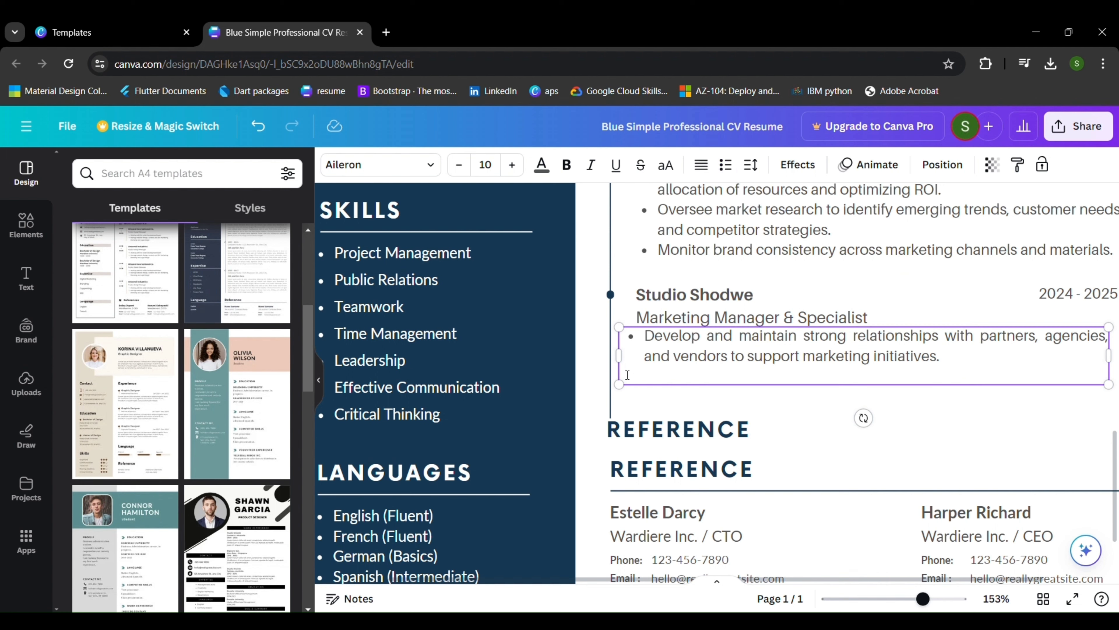
# Position the duplicated REFERENCE heading just below the shortened Studio Shodwe list and delete the vertical timeline line beside Work Experience.
pyautogui.moveTo(657, 427); pyautogui.dragTo(660, 372)
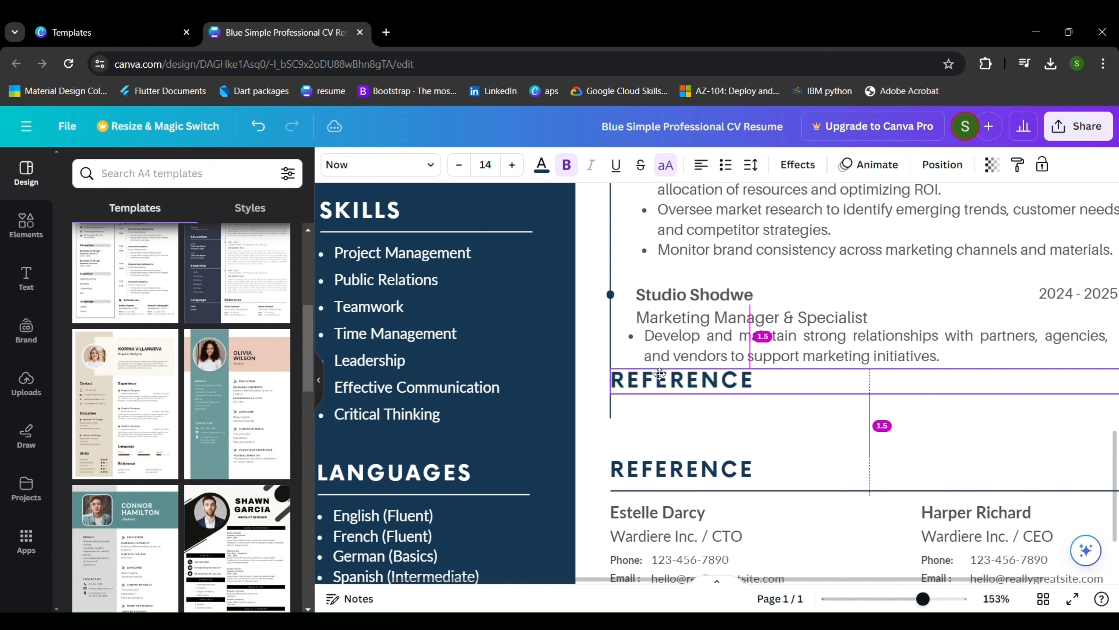
pyautogui.click(611, 336)
pyautogui.press('Delete')
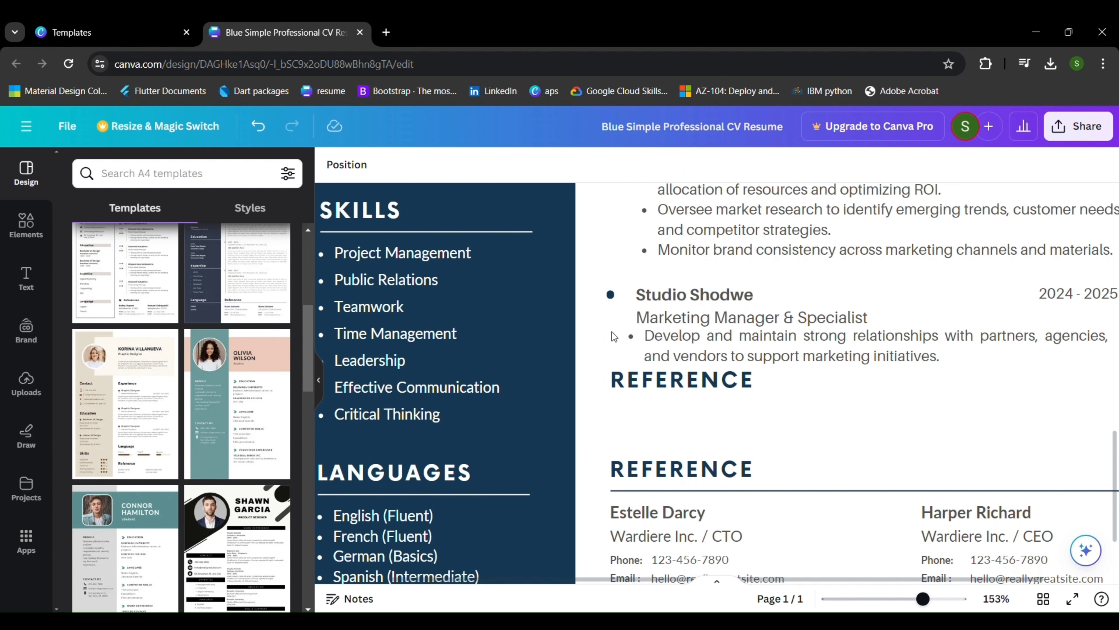
pyautogui.click(651, 384)
pyautogui.moveTo(648, 386); pyautogui.dragTo(648, 393)
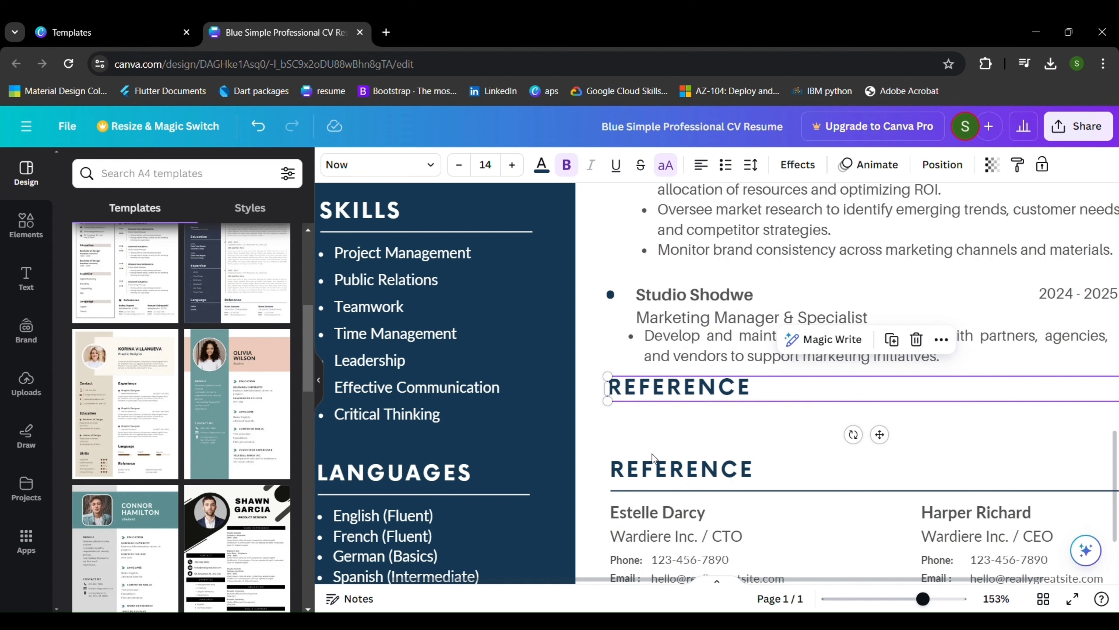
# Copy the Profile paragraph and place the copy directly beneath the duplicated REFERENCE heading, aligned with the white column.
pyautogui.scroll(10, 713, 261)
pyautogui.click(696, 489)
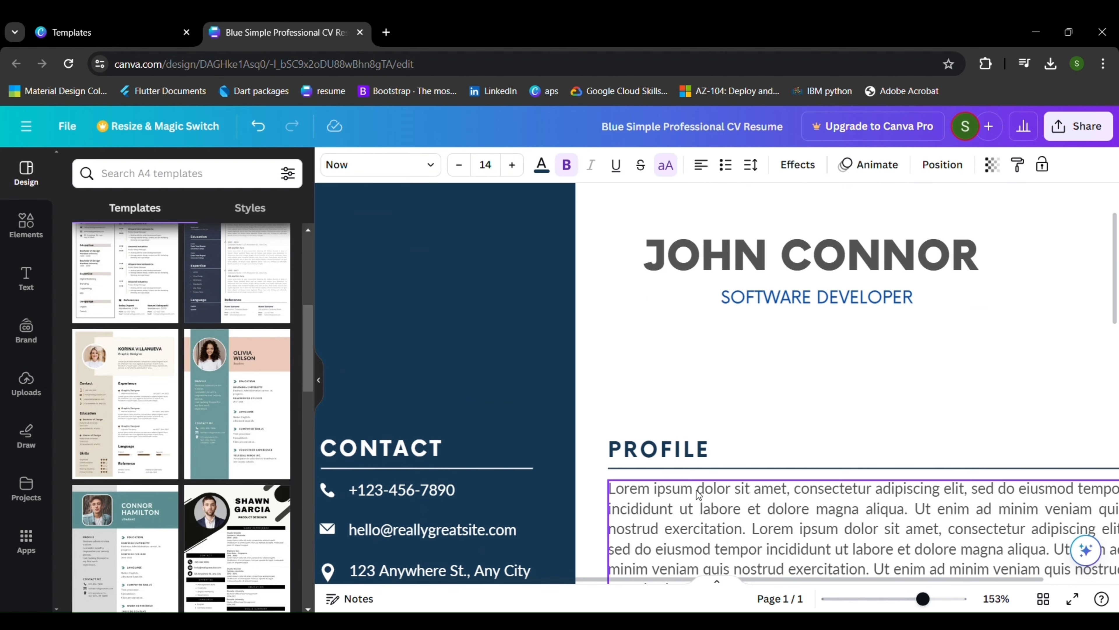
pyautogui.hotkey('ctrl', 'c')
pyautogui.scroll(-10, 693, 514)
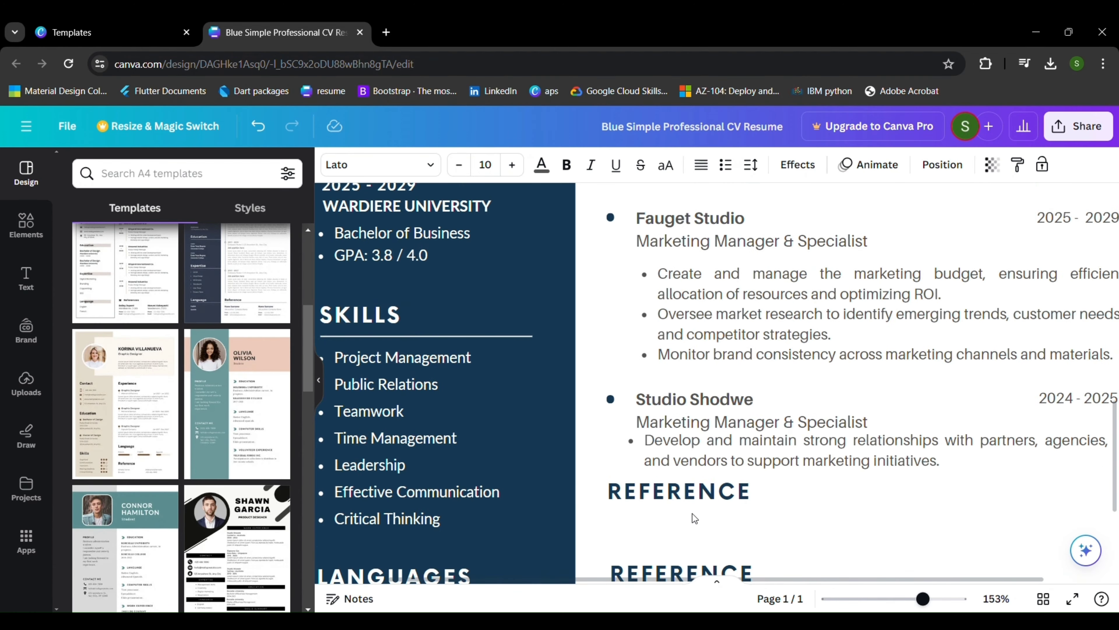
pyautogui.hotkey('ctrl', 'v')
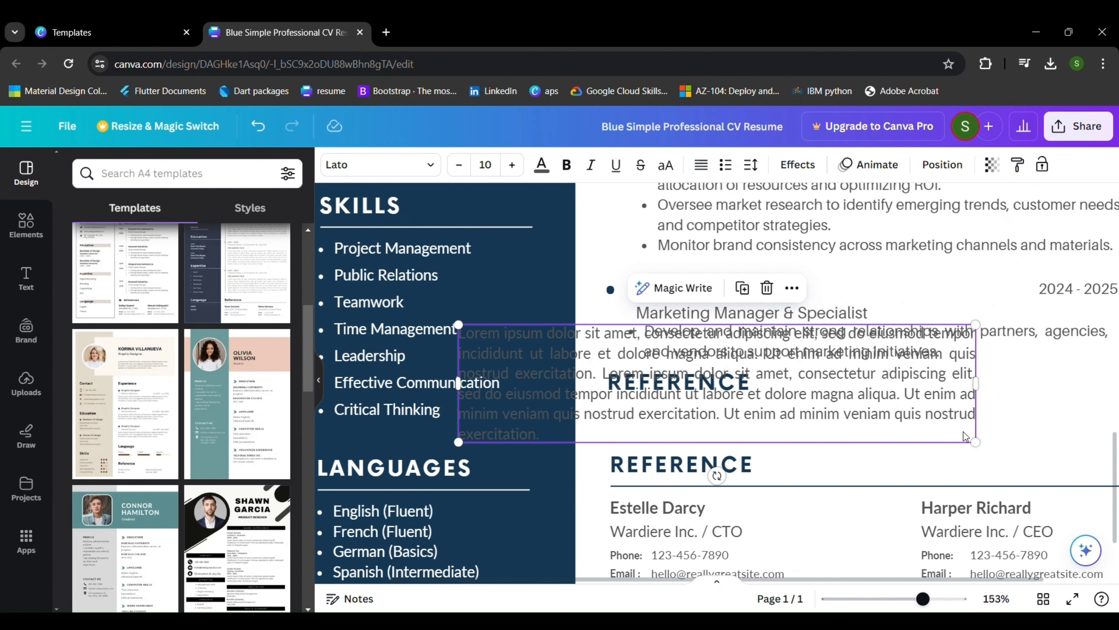
pyautogui.scroll(-5, 964, 433)
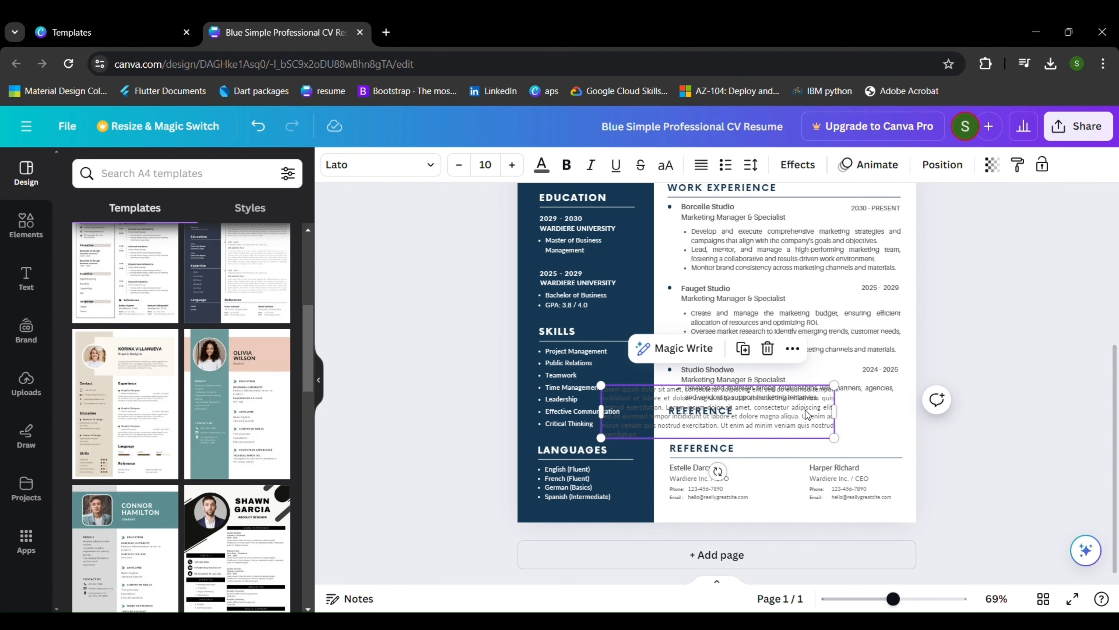
pyautogui.moveTo(806, 411); pyautogui.dragTo(869, 443)
# Change the duplicated REFERENCE heading below the Studio Shodwe bullet to ACHIEVEMENTS.
pyautogui.click(721, 414)
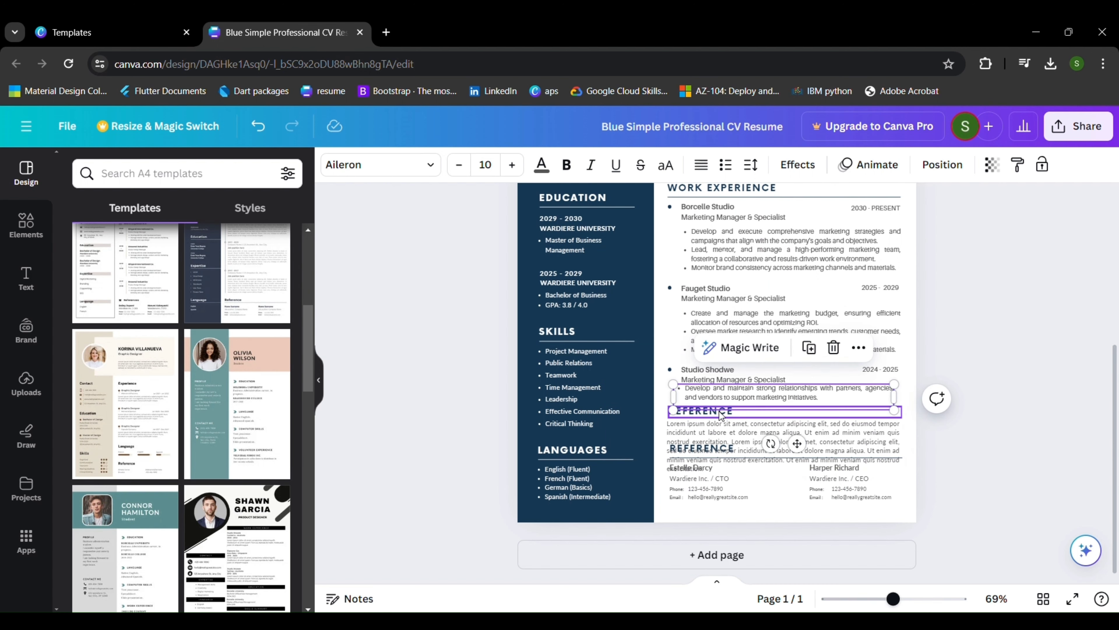
pyautogui.doubleClick(721, 412)
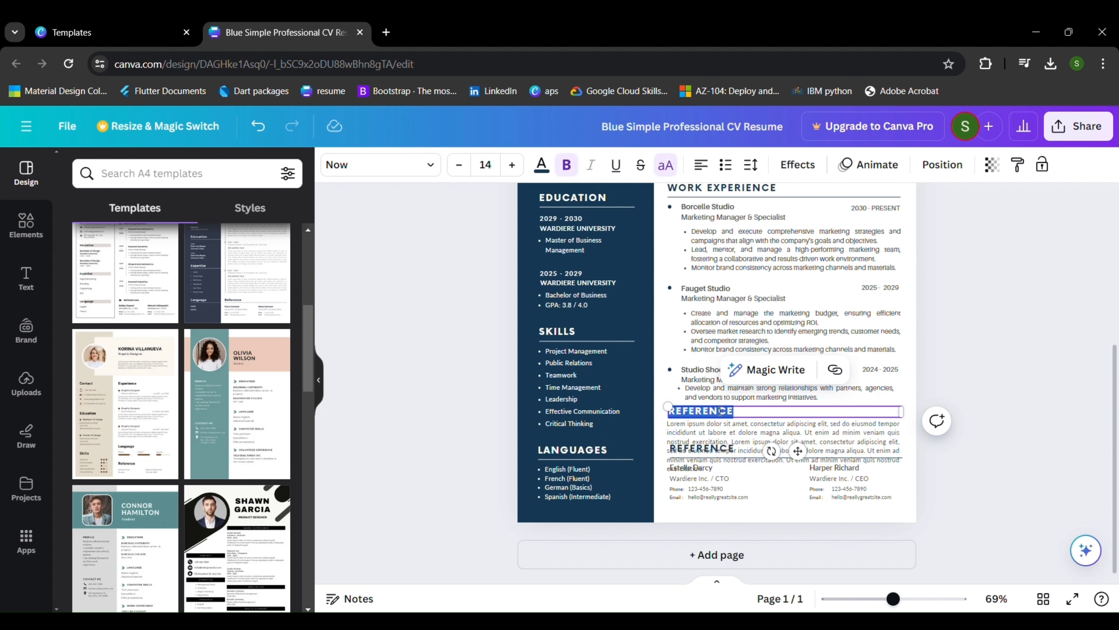
pyautogui.write('ACHIE')
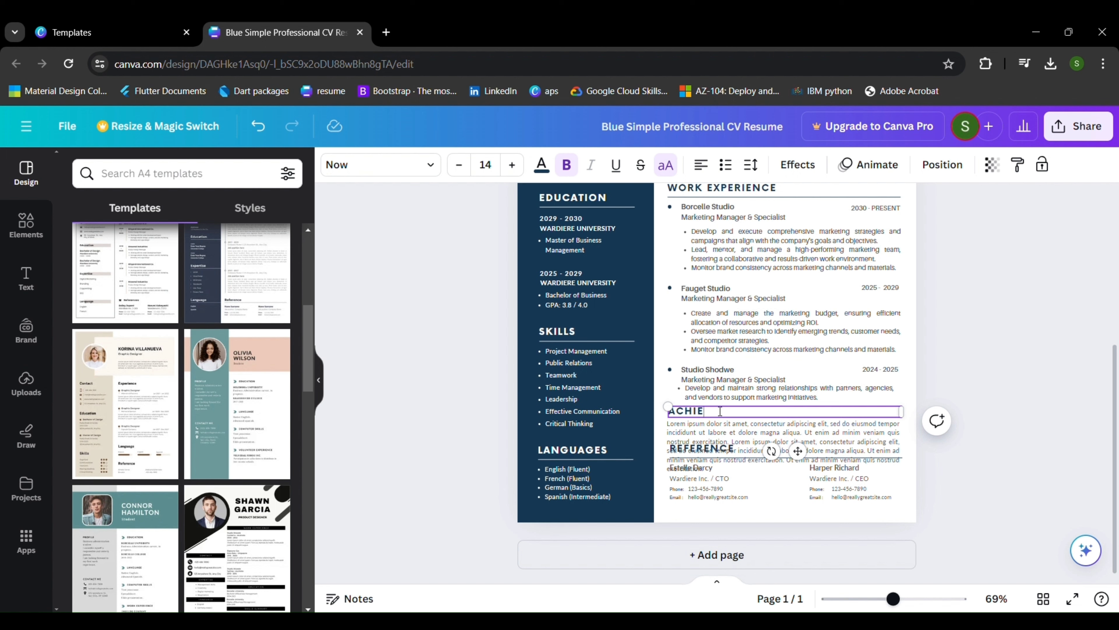
pyautogui.write('VEMENTS')
# Shorten the copied Lorem ipsum paragraph under ACHIEVEMENTS by deleting everything after "incididunt ut labore".
pyautogui.click(729, 432)
pyautogui.click(729, 432)
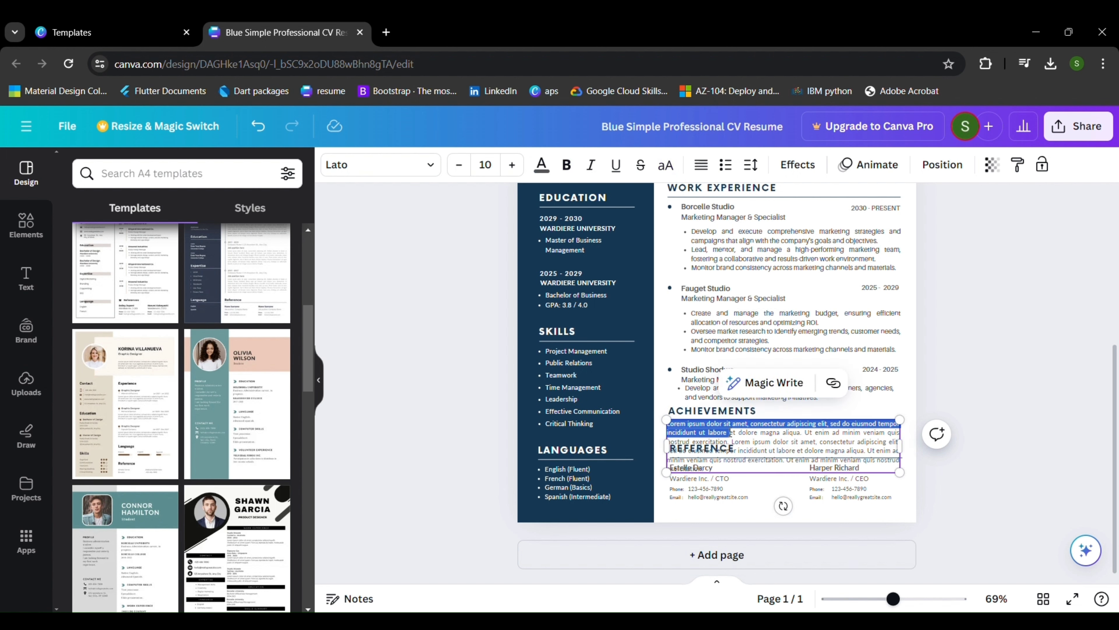
pyautogui.moveTo(729, 432); pyautogui.dragTo(796, 473)
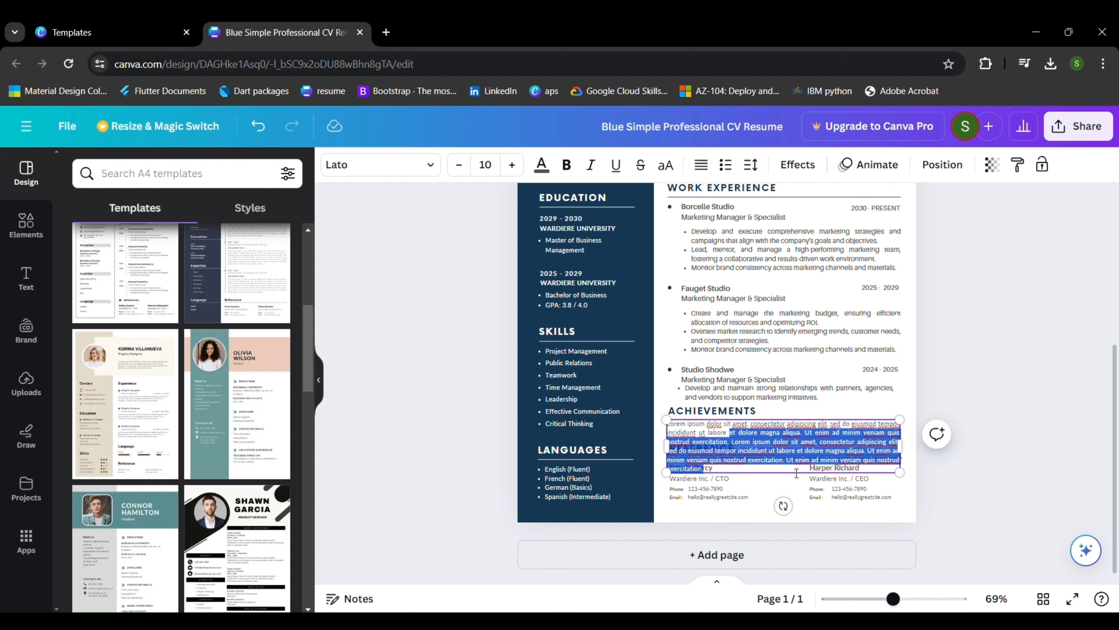
pyautogui.press('BackSpace')
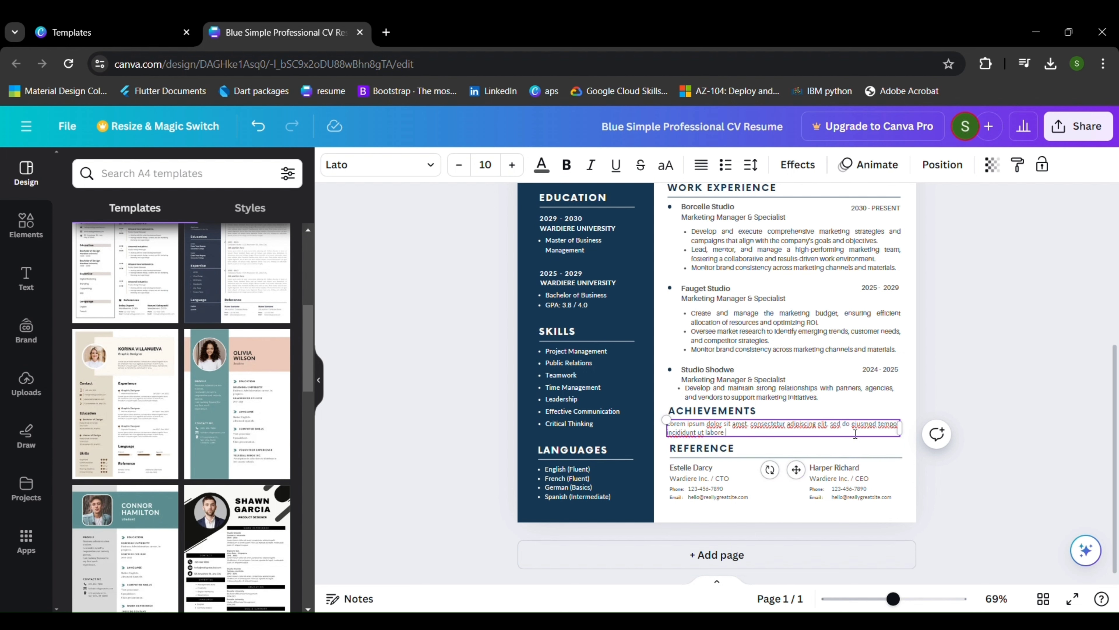
pyautogui.click(838, 441)
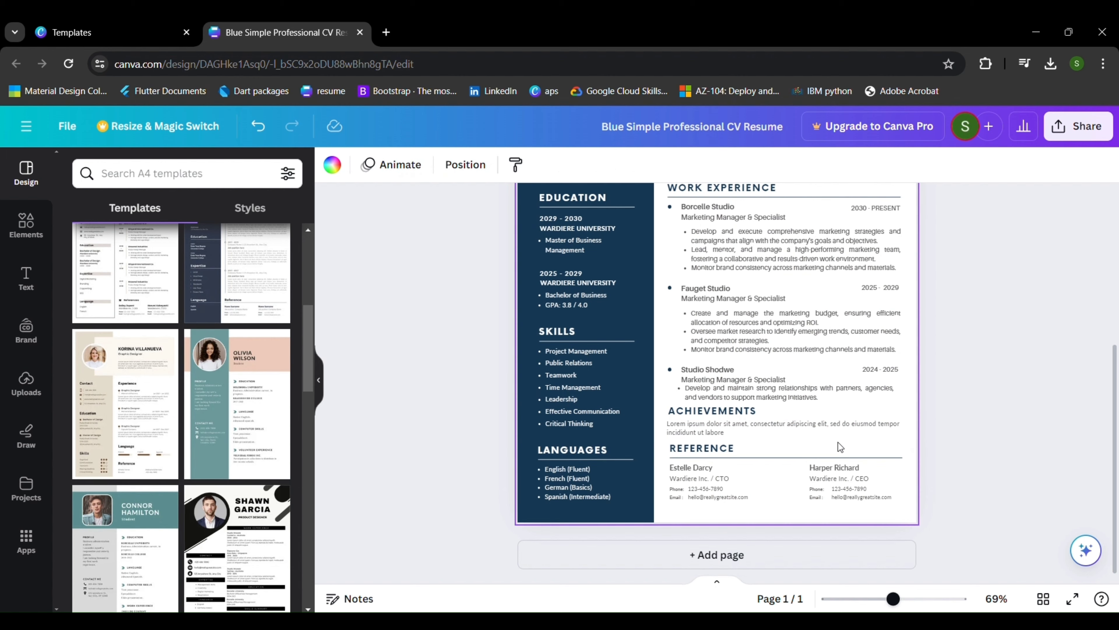
# Review the whole resume up close, from the name header and Profile down to the Achievements and Reference sections.
pyautogui.keyDown('ctrl'); pyautogui.scroll(3, 838, 441); pyautogui.keyUp('ctrl')
pyautogui.keyDown('ctrl'); pyautogui.scroll(2, 838, 442); pyautogui.keyUp('ctrl')
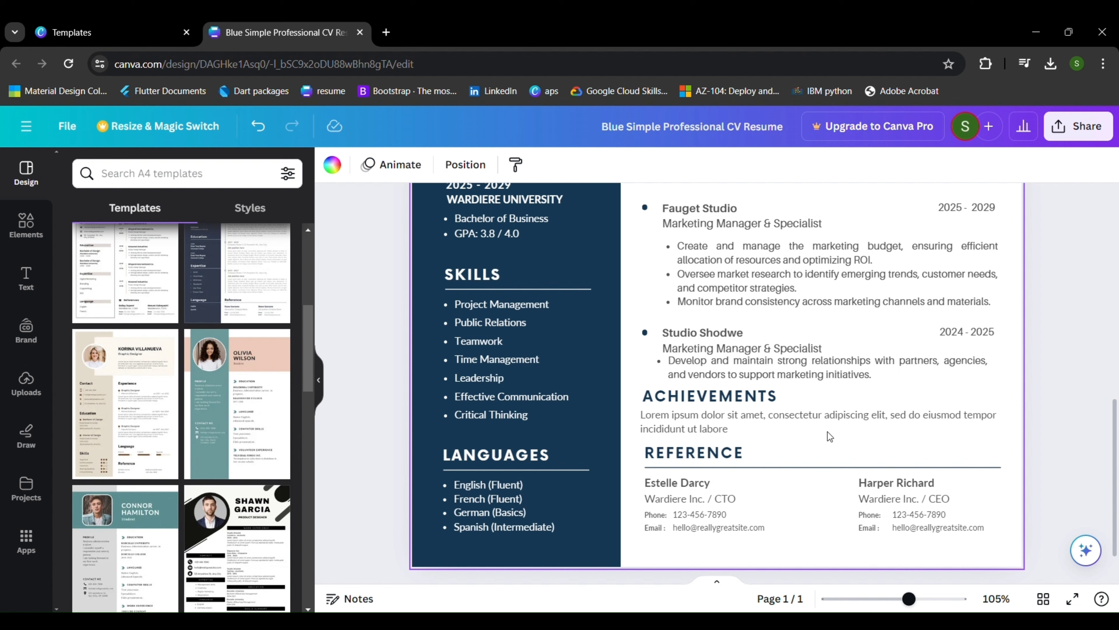
pyautogui.scroll(2, 628, 283)
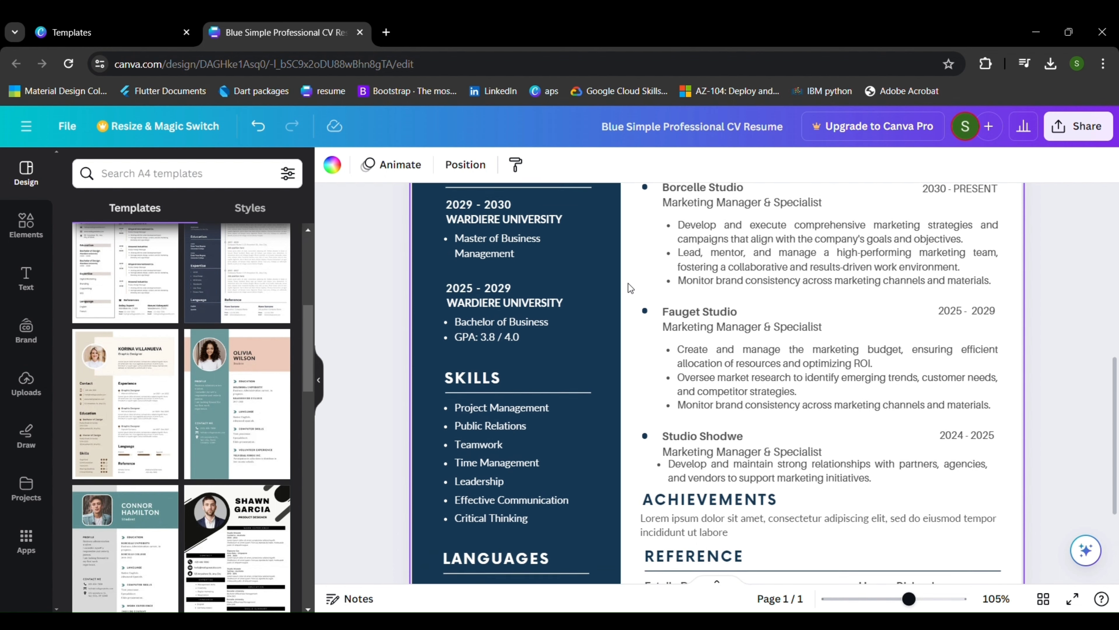
pyautogui.scroll(8, 628, 284)
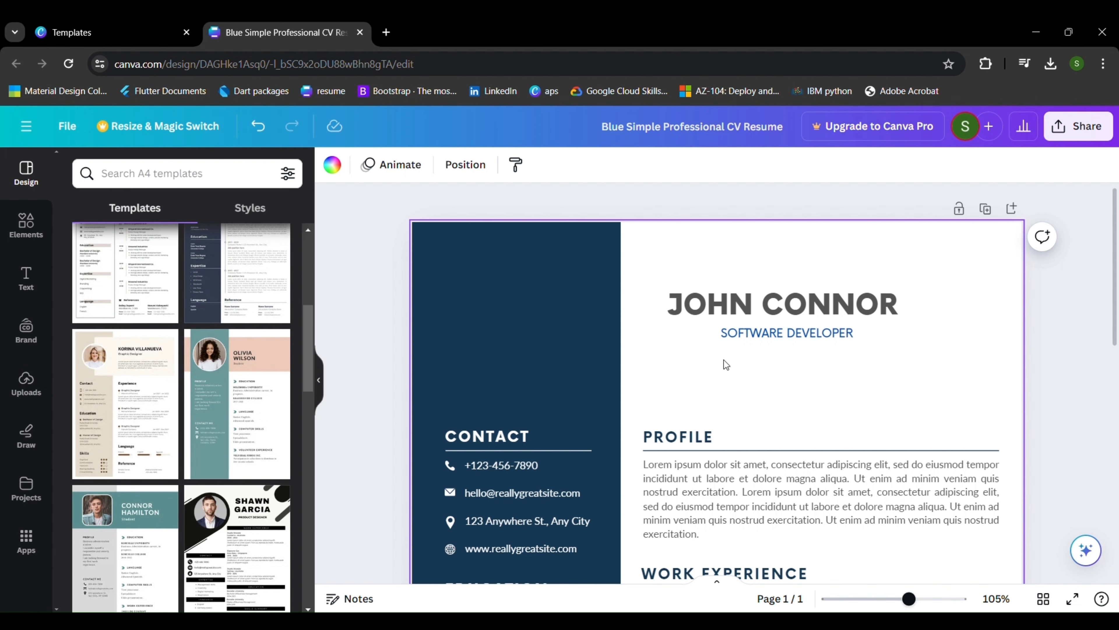
pyautogui.scroll(-1, 724, 360)
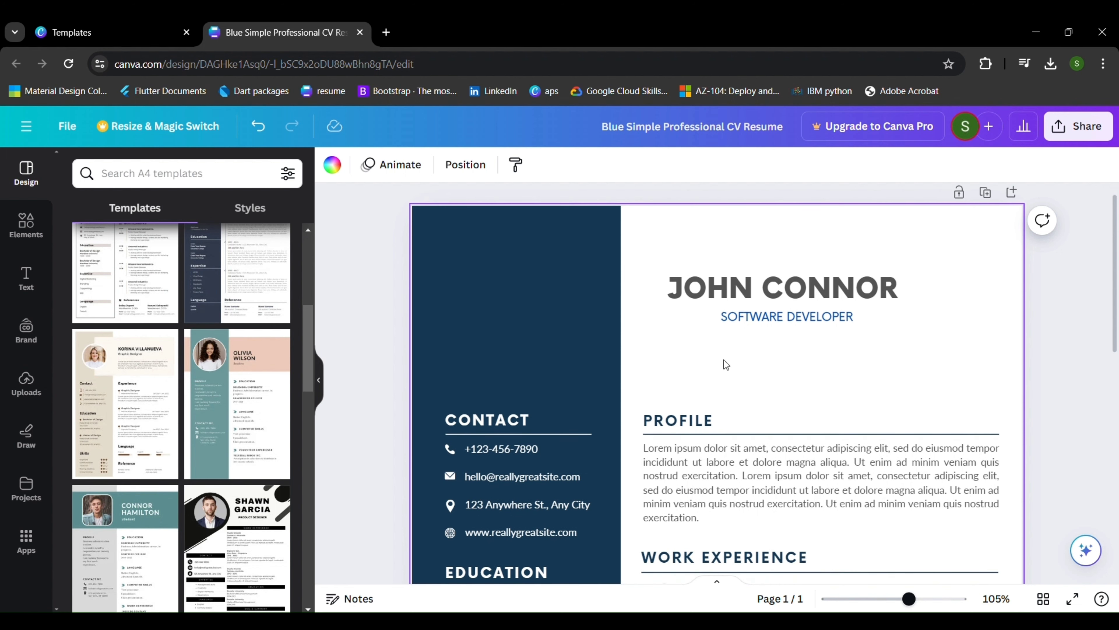
pyautogui.scroll(3, 723, 360)
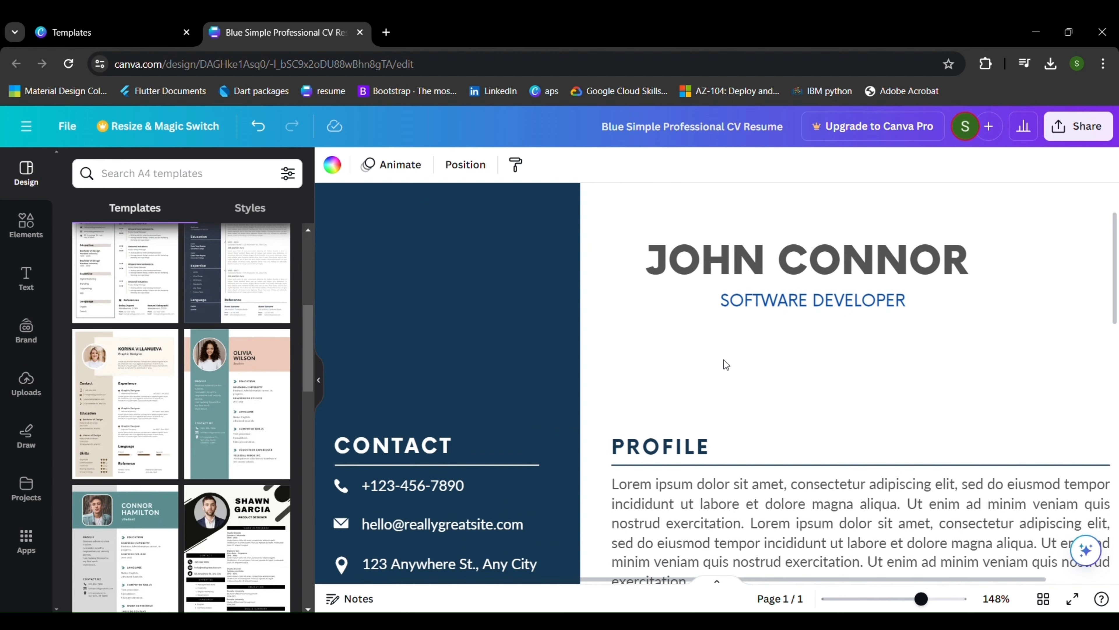
pyautogui.scroll(-1, 724, 360)
pyautogui.scroll(-6, 724, 360)
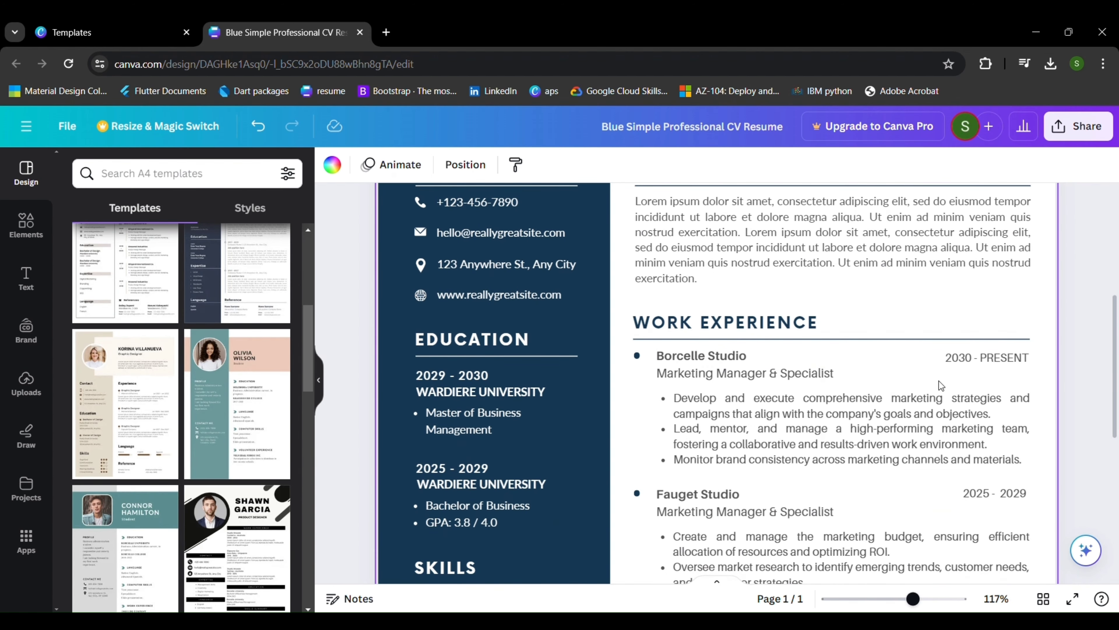
pyautogui.scroll(-5, 939, 380)
pyautogui.scroll(-3, 939, 380)
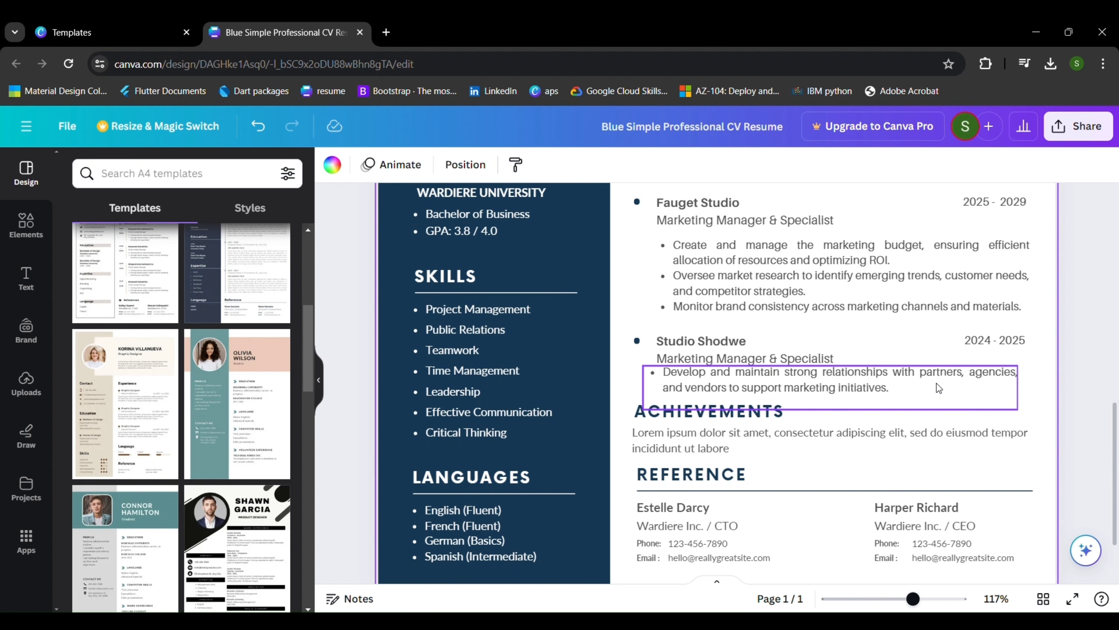
pyautogui.click(844, 419)
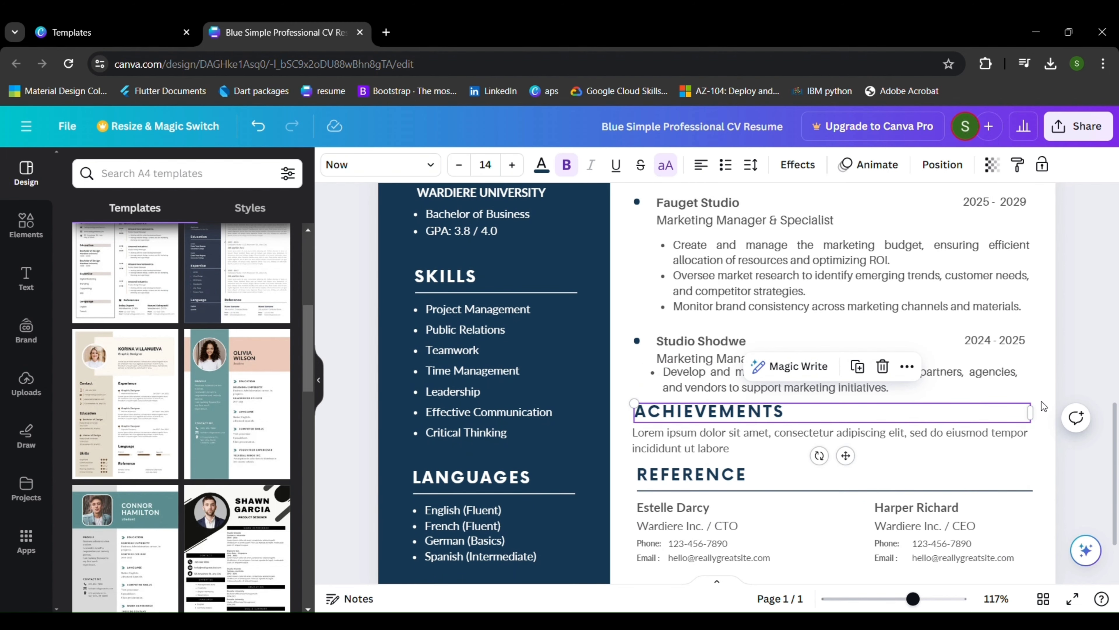
pyautogui.click(1050, 417)
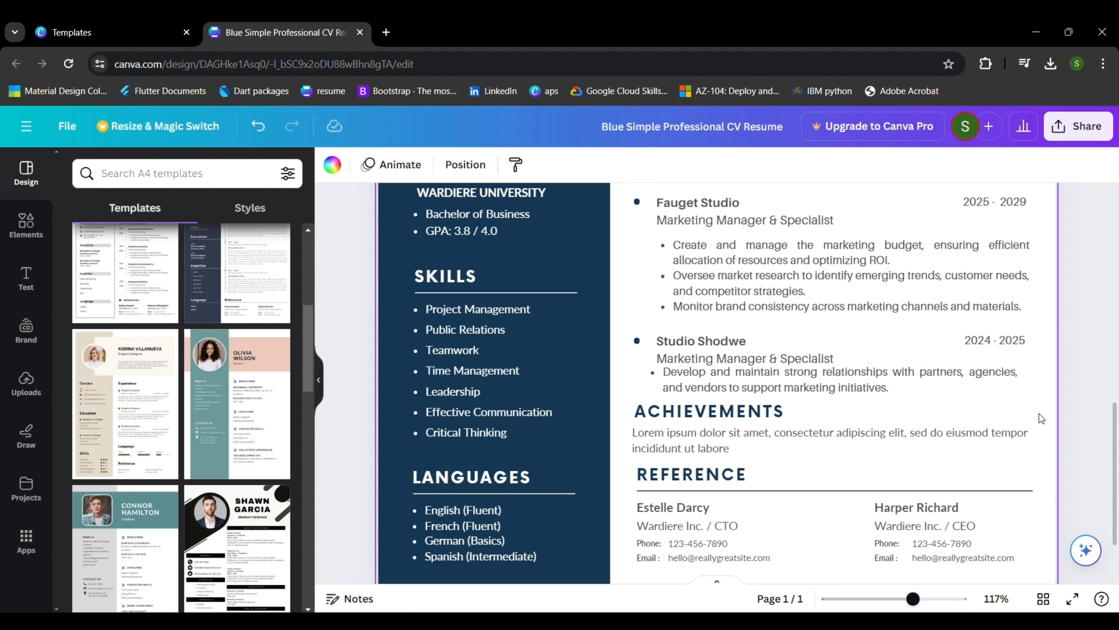
pyautogui.scroll(-2, 1039, 414)
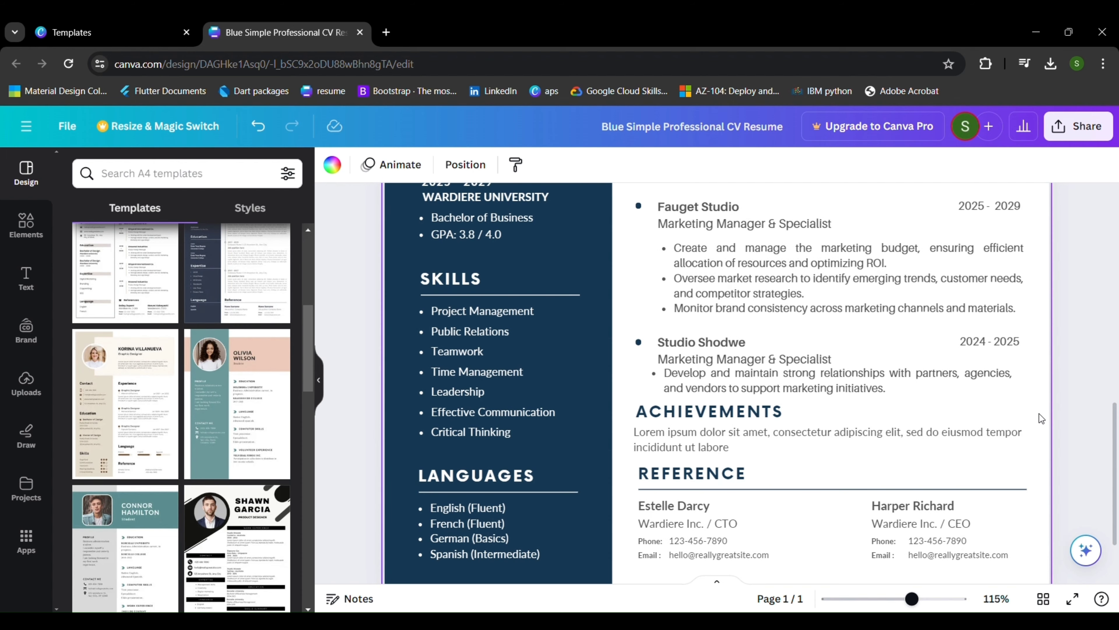
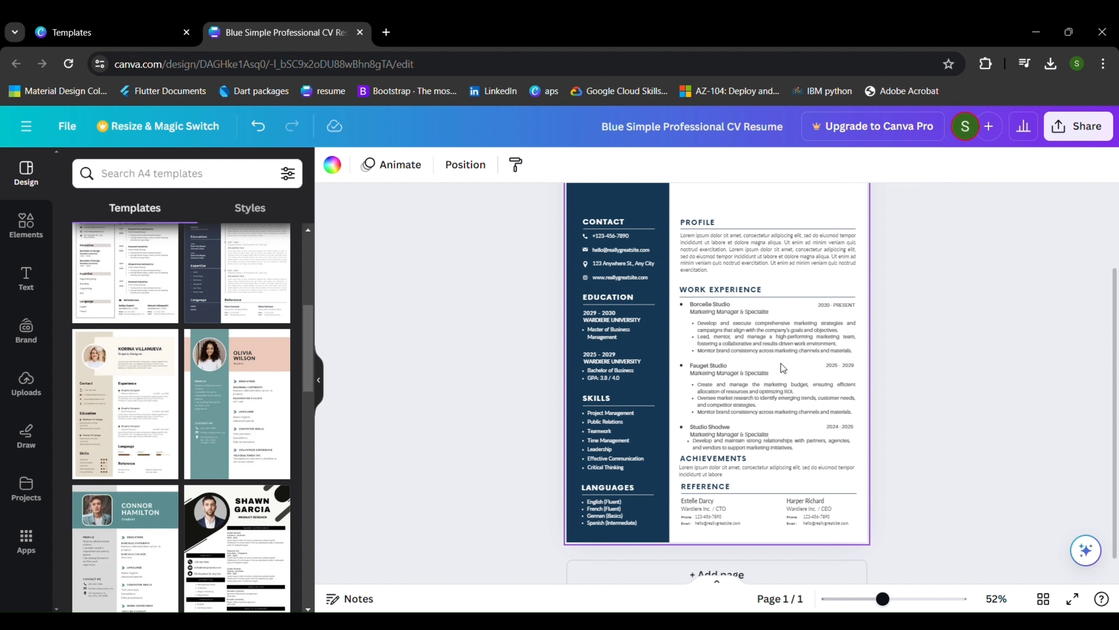
# Try solid pink and then black-to-blue, blue-to-purple and pink-to-yellow gradient fills on the resume's dark blue sidebar.
pyautogui.scroll(3, 781, 363)
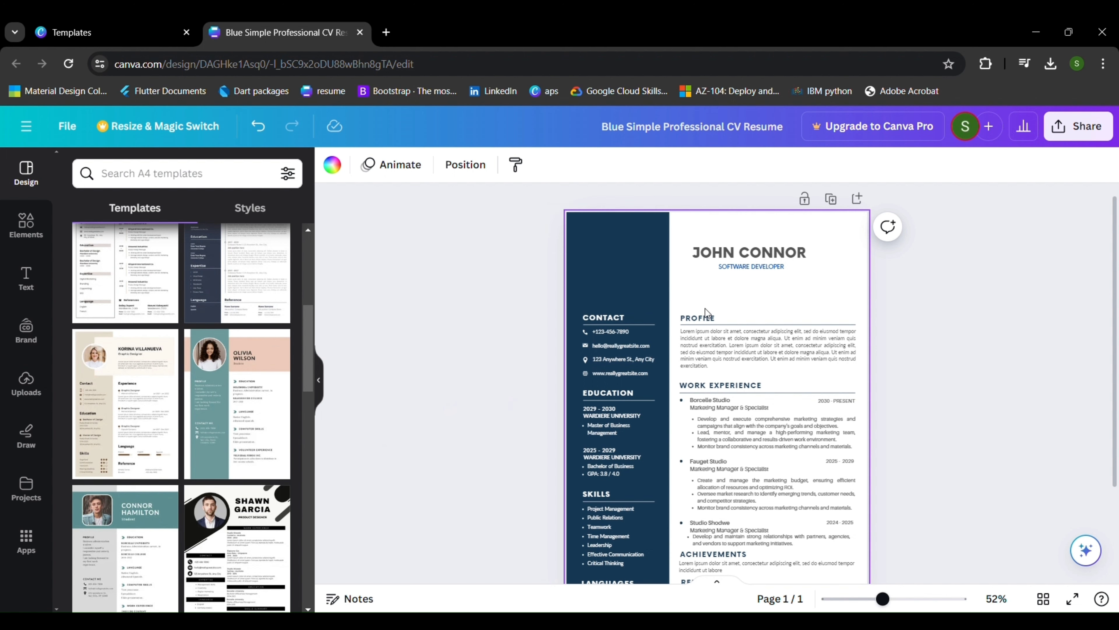
pyautogui.click(600, 248)
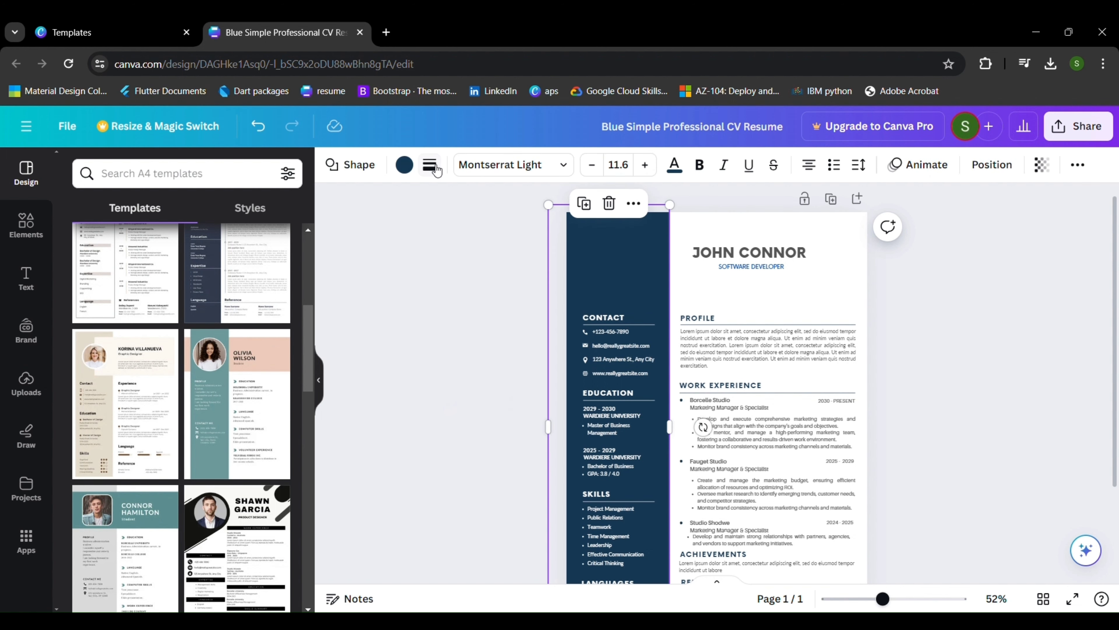
pyautogui.click(405, 169)
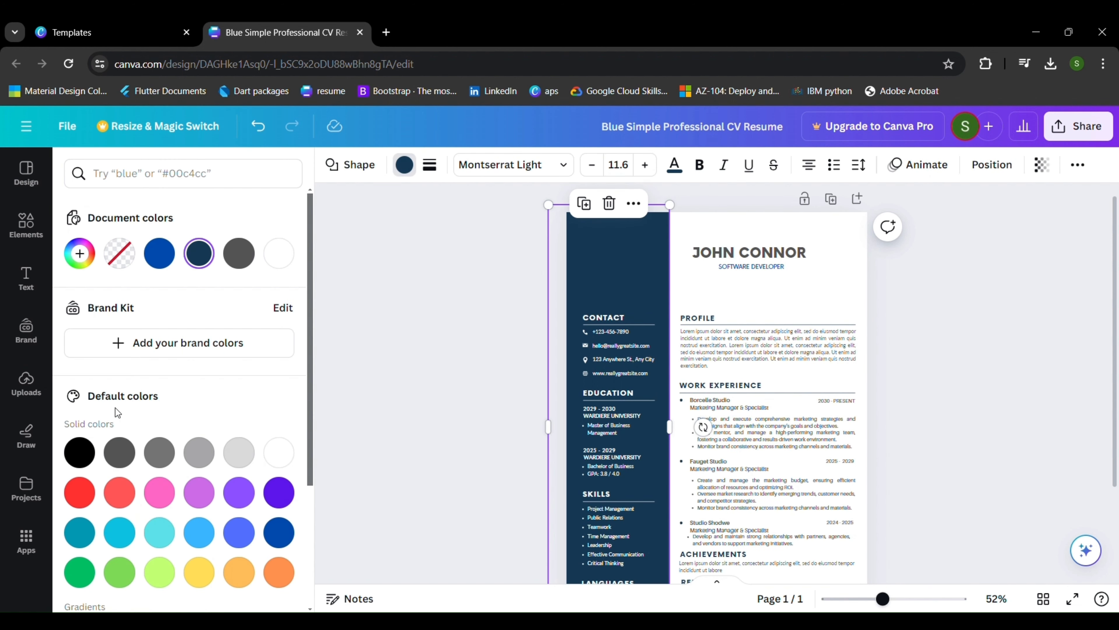
pyautogui.click(159, 492)
pyautogui.scroll(-3, 160, 506)
pyautogui.scroll(-2, 160, 507)
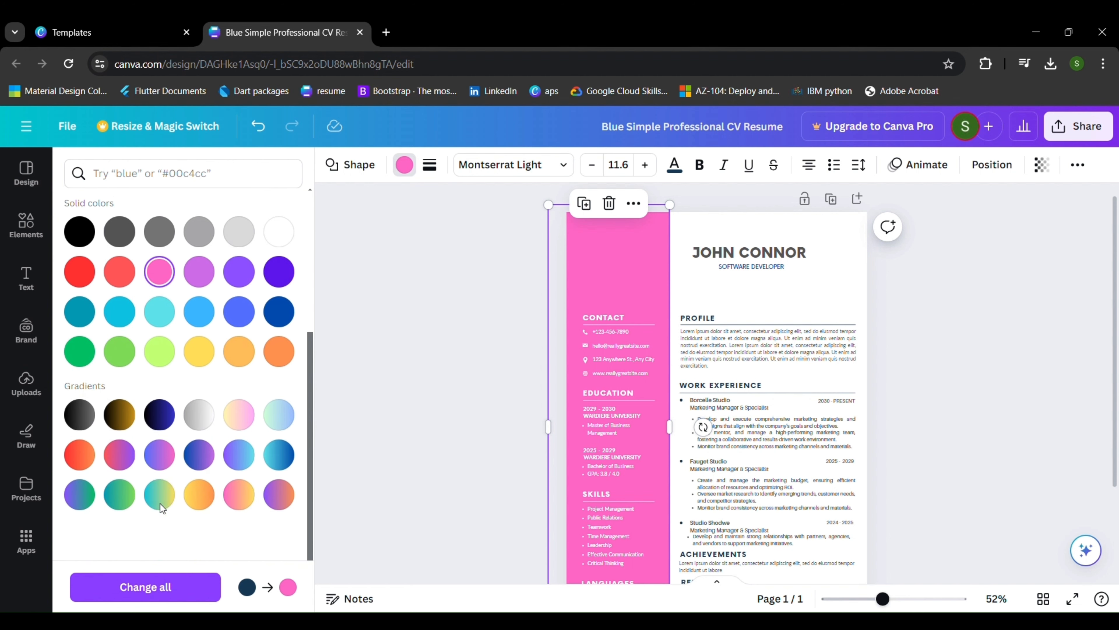
pyautogui.click(163, 425)
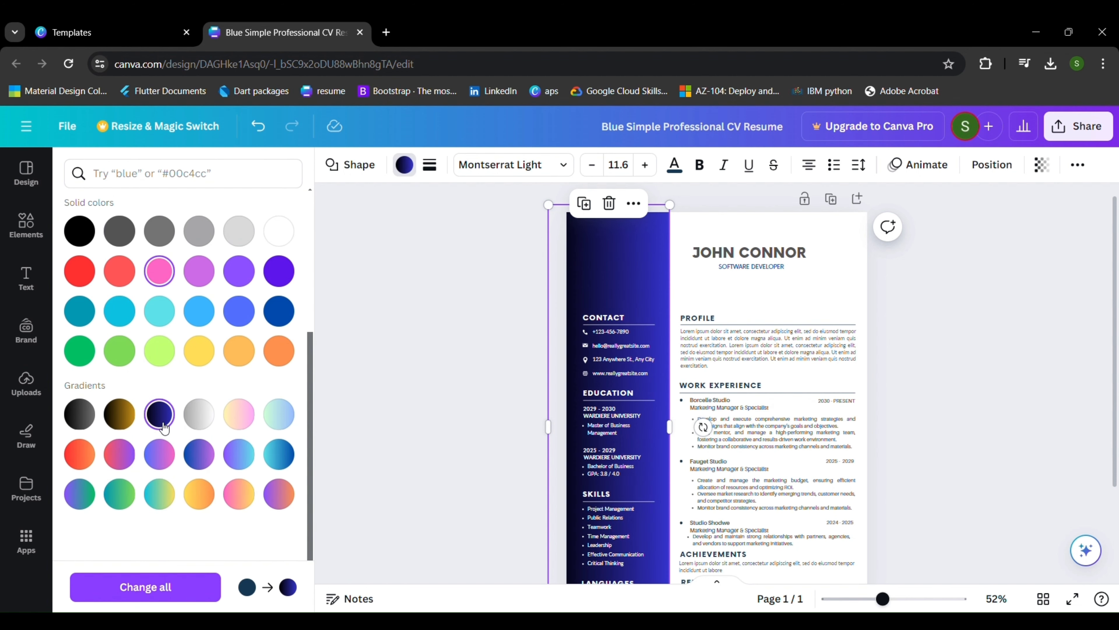
pyautogui.click(204, 457)
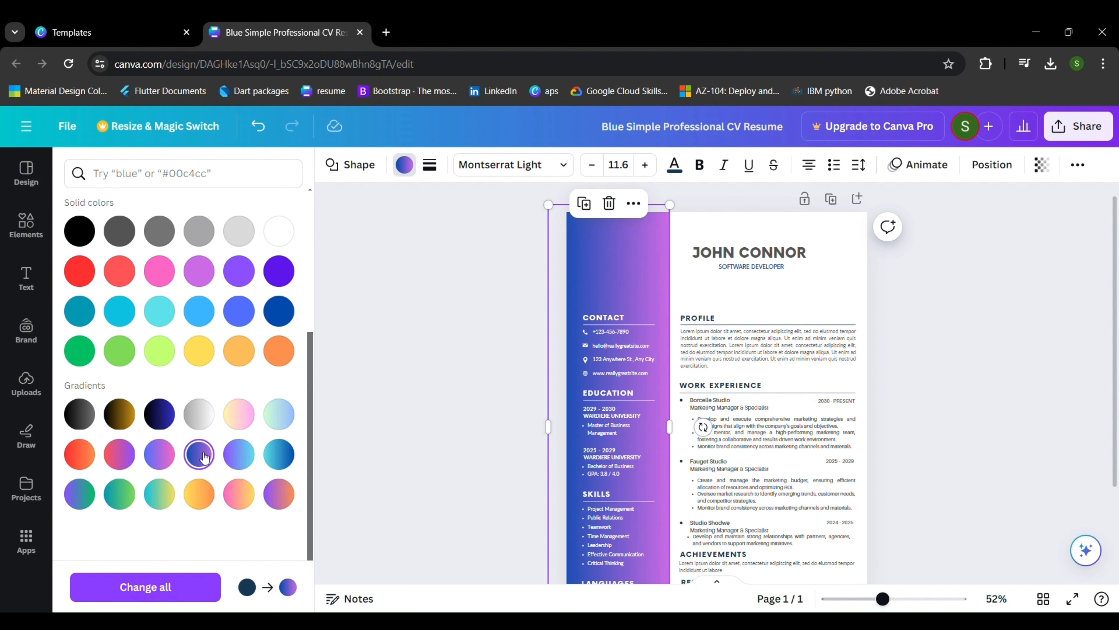
pyautogui.click(255, 496)
# Try yellow and gradient colors on the white page background, settling on solid light gray.
pyautogui.click(714, 309)
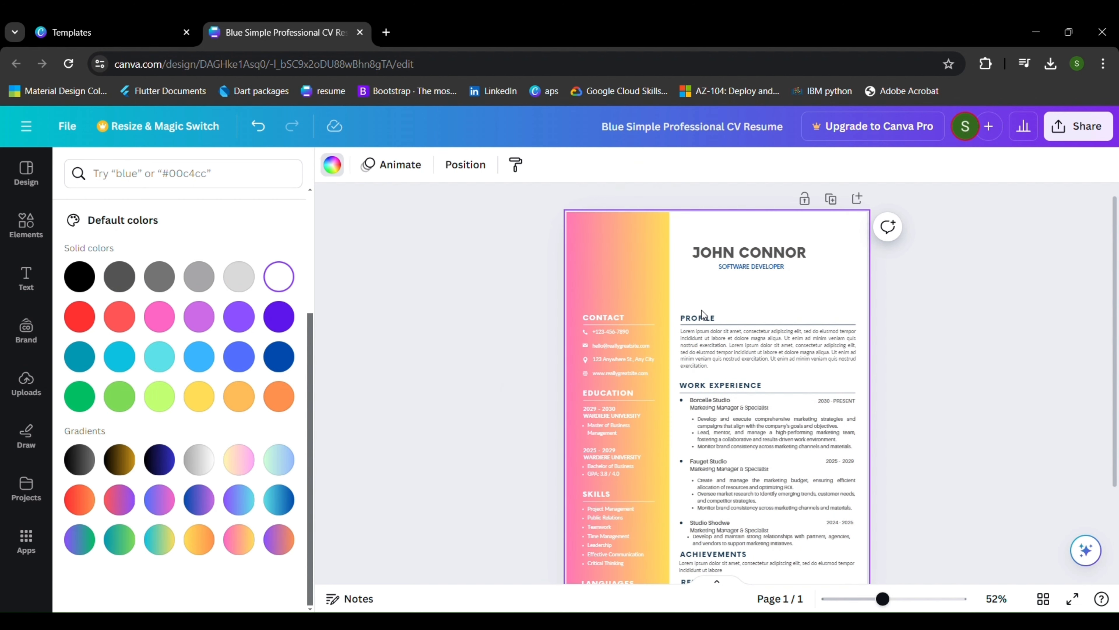
pyautogui.click(199, 359)
pyautogui.click(198, 395)
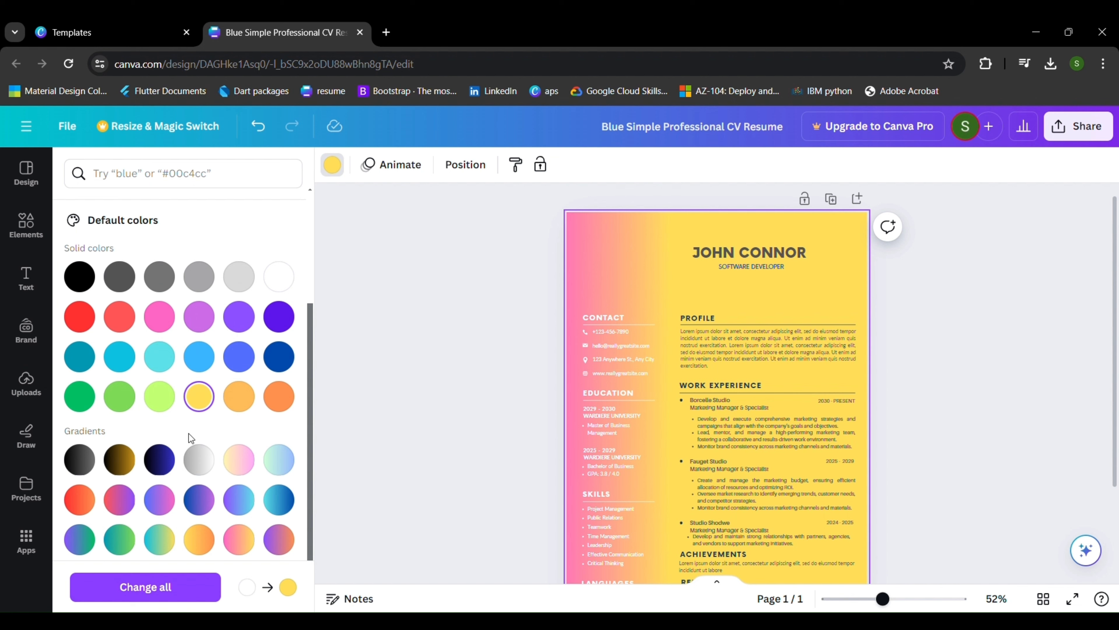
pyautogui.click(159, 499)
pyautogui.scroll(-1, 163, 507)
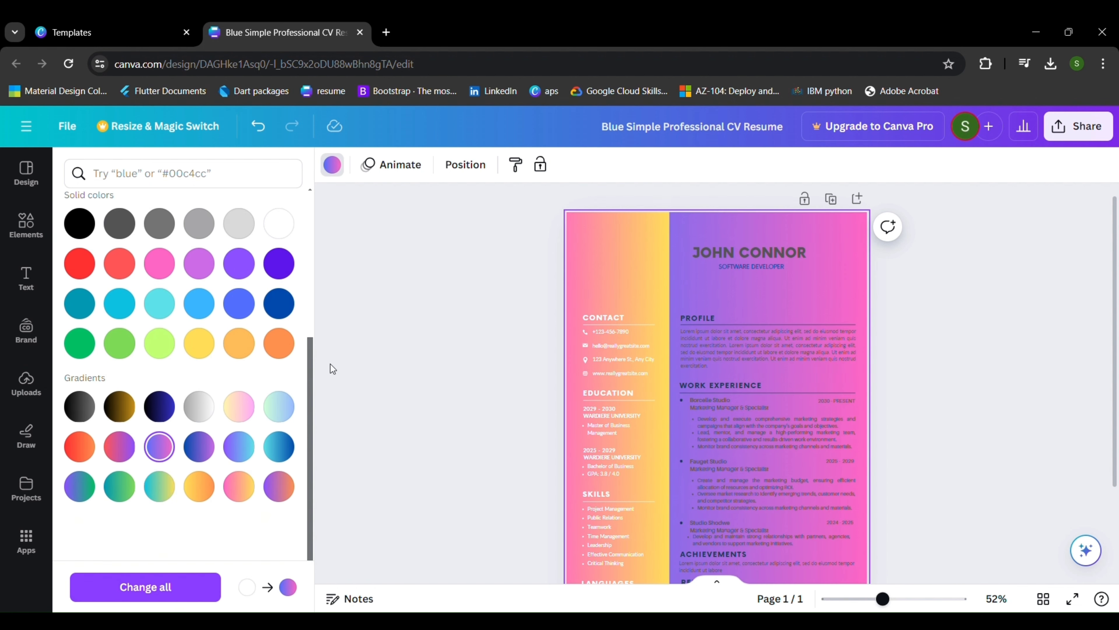
pyautogui.click(273, 409)
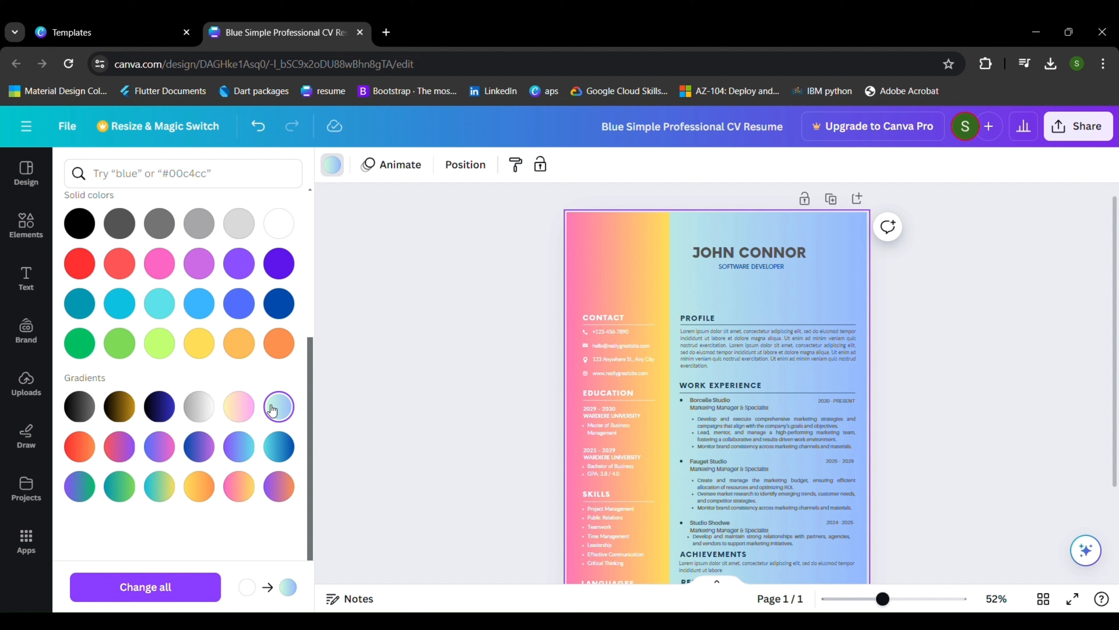
pyautogui.scroll(2, 84, 408)
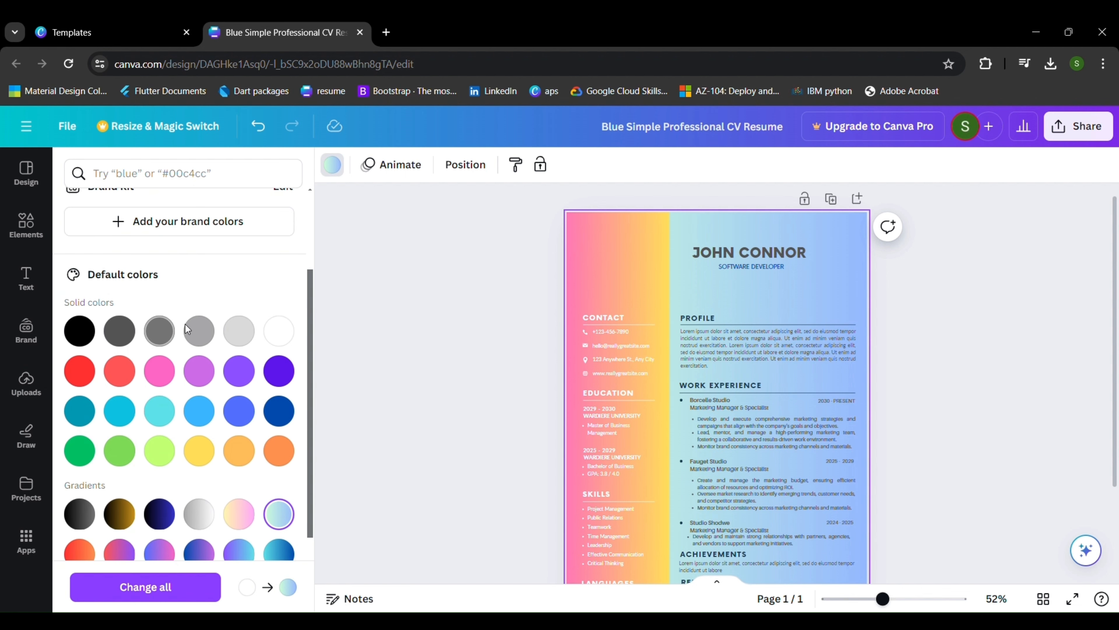
pyautogui.click(238, 331)
# Recolor the sidebar, trying lime green and settling on solid medium gray, and deselect it.
pyautogui.click(621, 280)
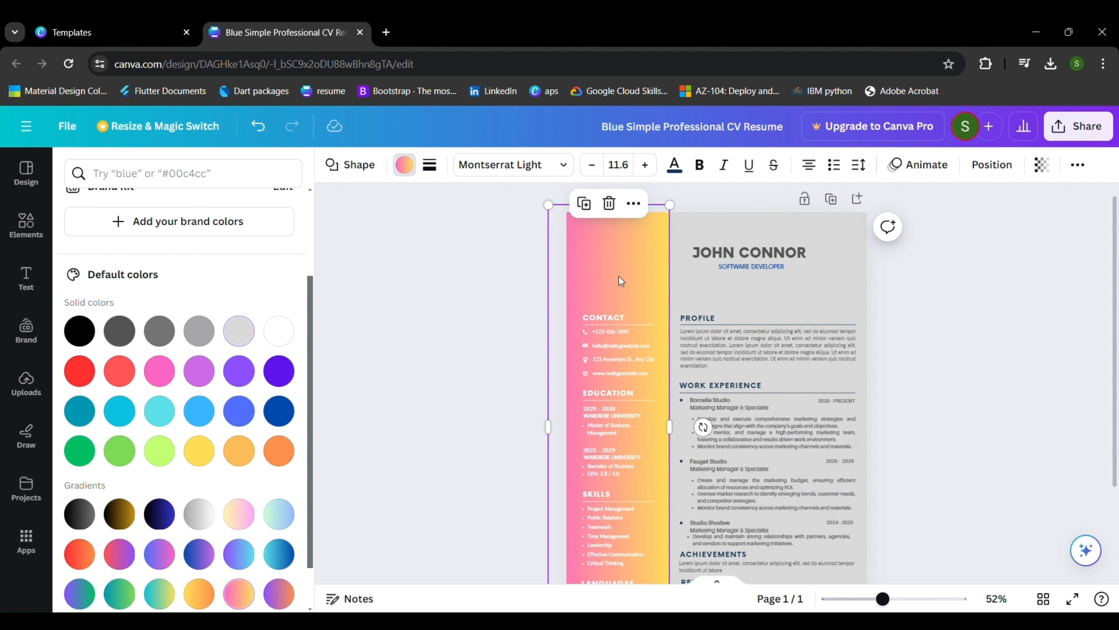
pyautogui.click(156, 459)
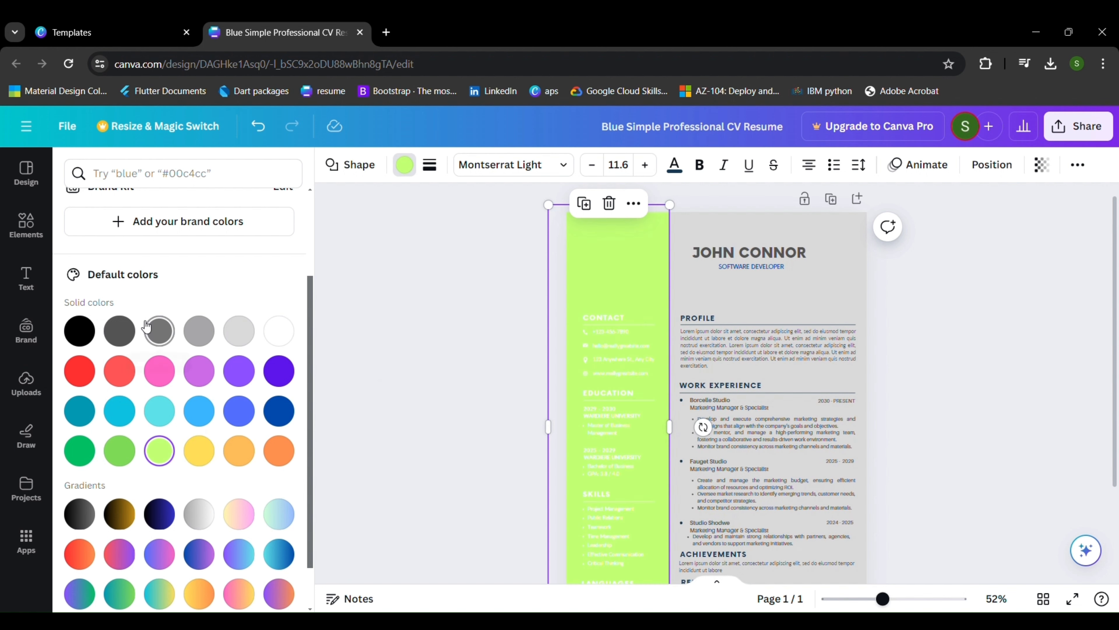
pyautogui.click(169, 330)
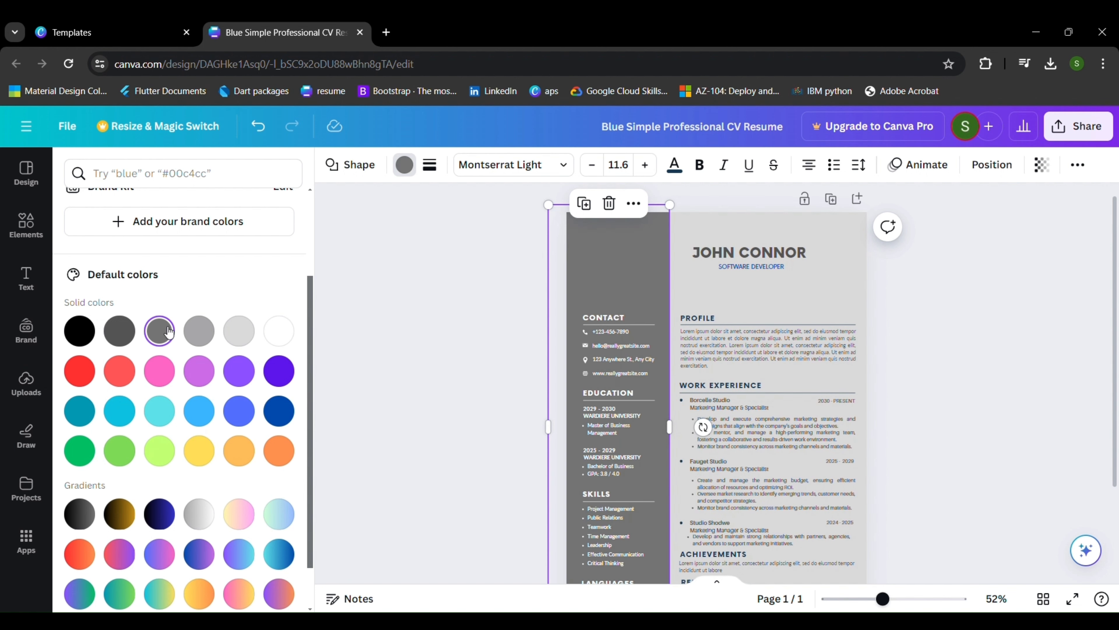
pyautogui.click(450, 357)
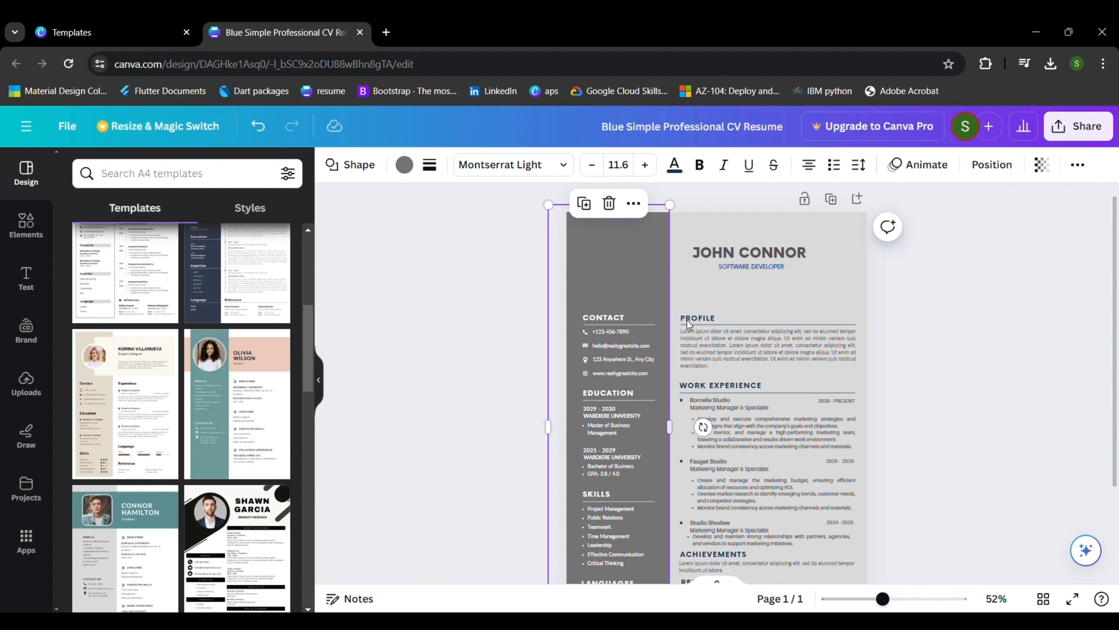
pyautogui.scroll(-1, 783, 288)
pyautogui.scroll(-4, 784, 287)
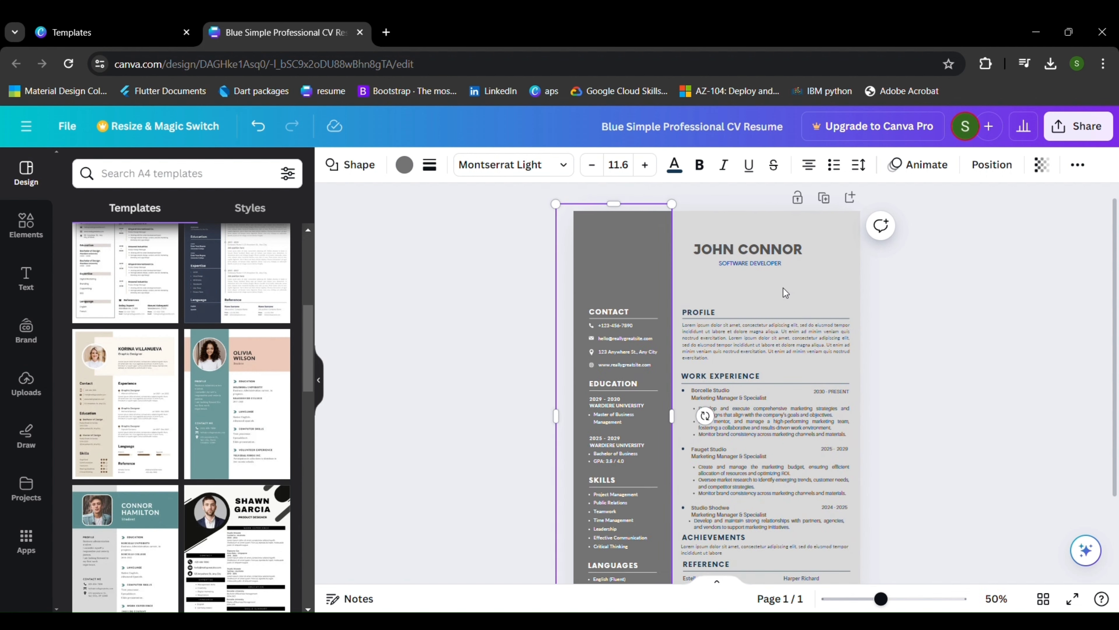
pyautogui.click(910, 318)
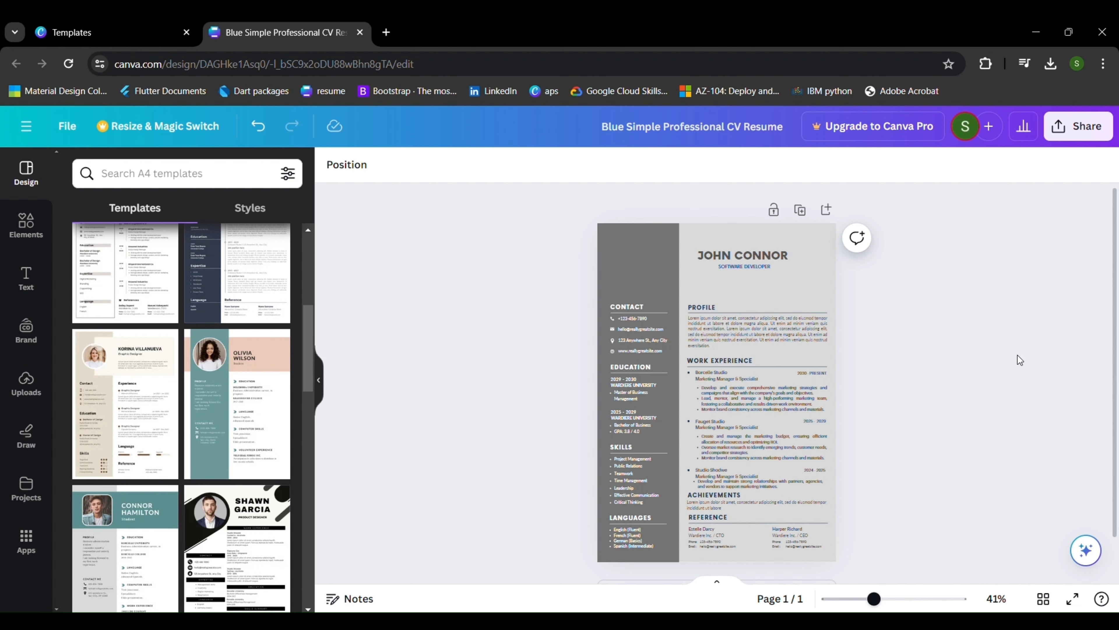
# Look over the recolored resume page and browse further A4 resume templates for comparison.
pyautogui.scroll(3, 960, 352)
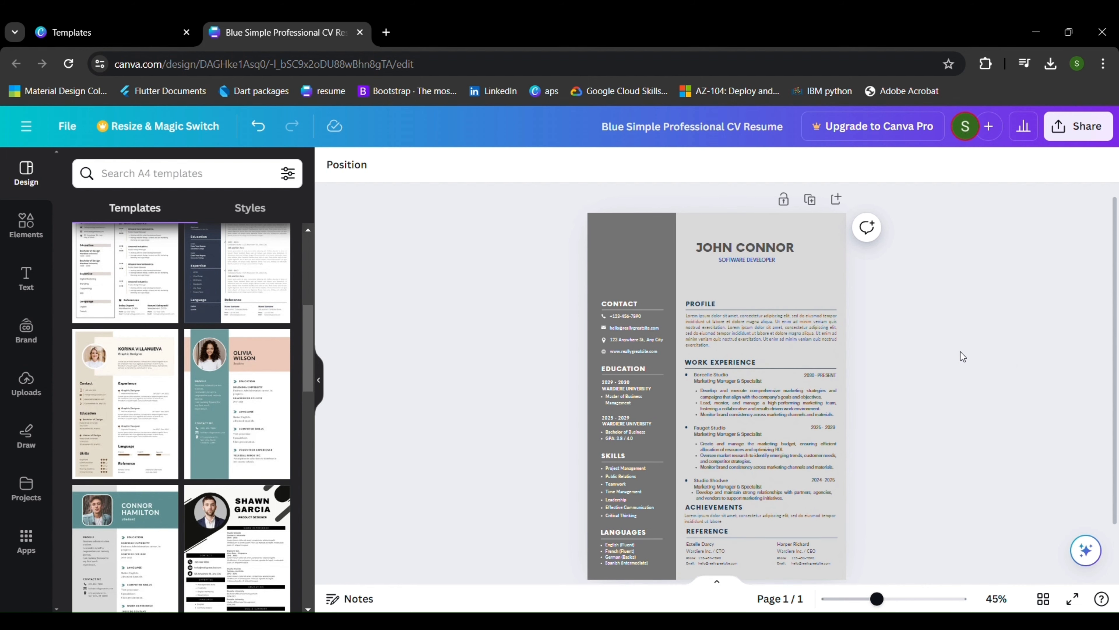
pyautogui.scroll(-1, 960, 352)
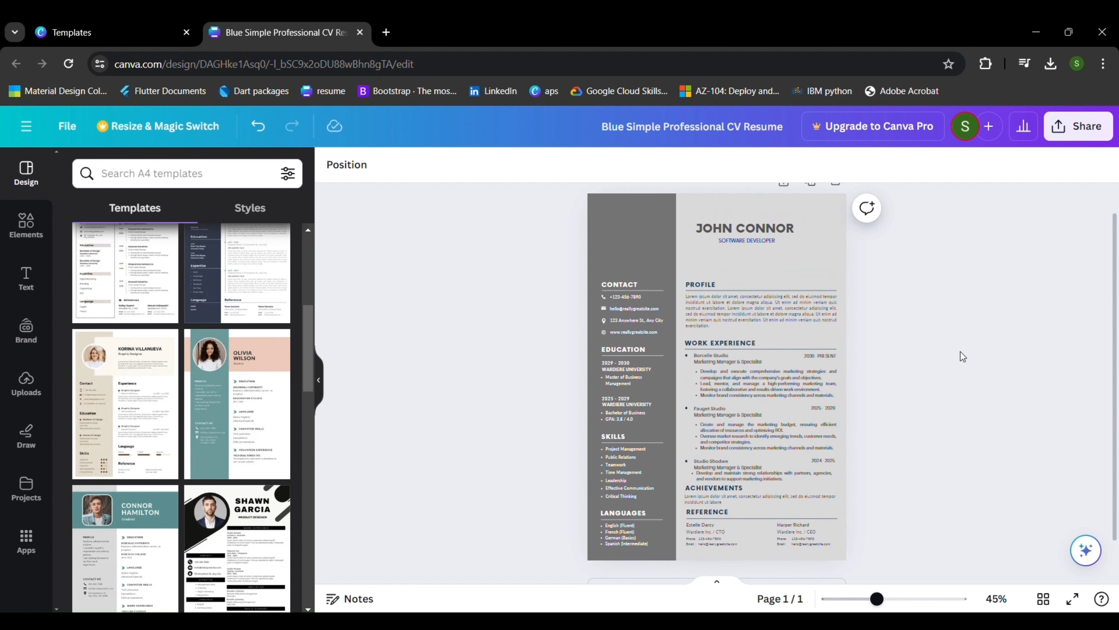
pyautogui.scroll(-10, 178, 480)
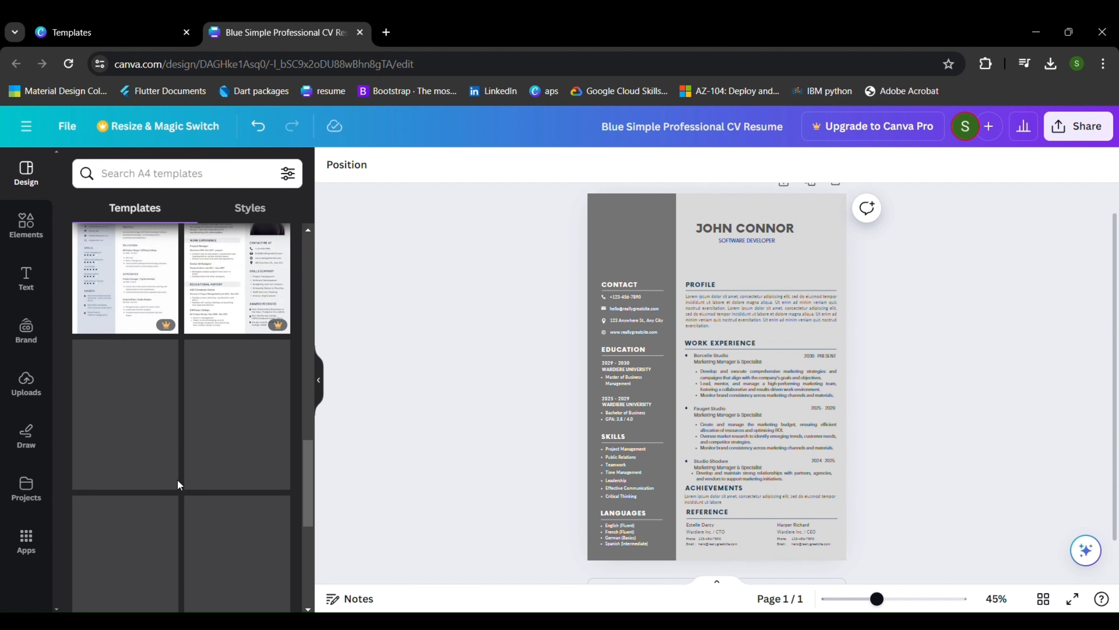
pyautogui.scroll(-2, 177, 483)
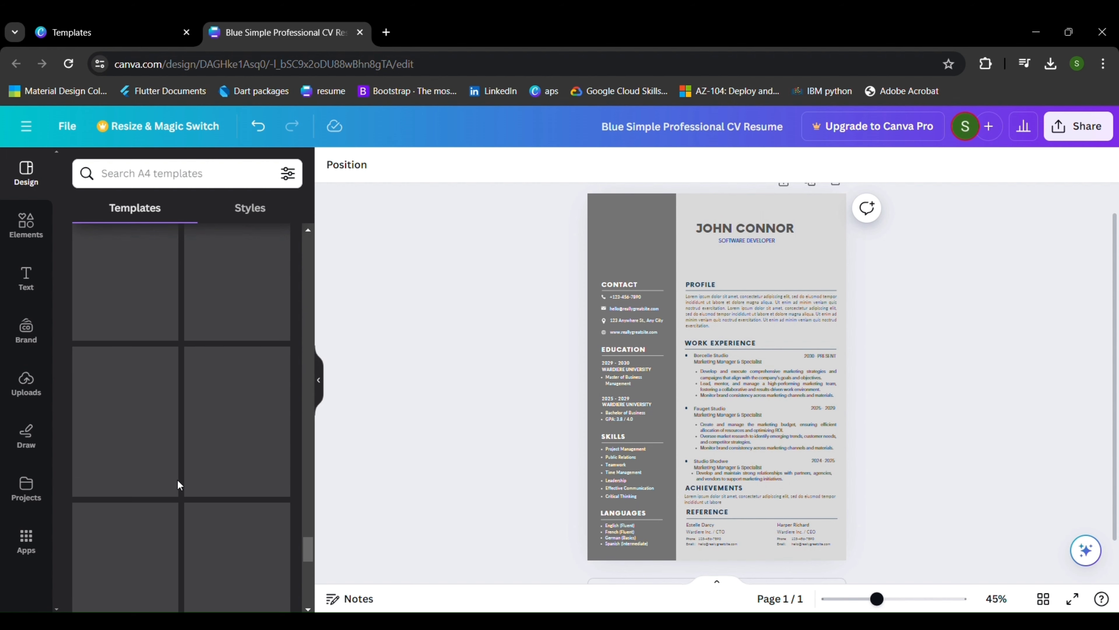
pyautogui.scroll(-1, 177, 478)
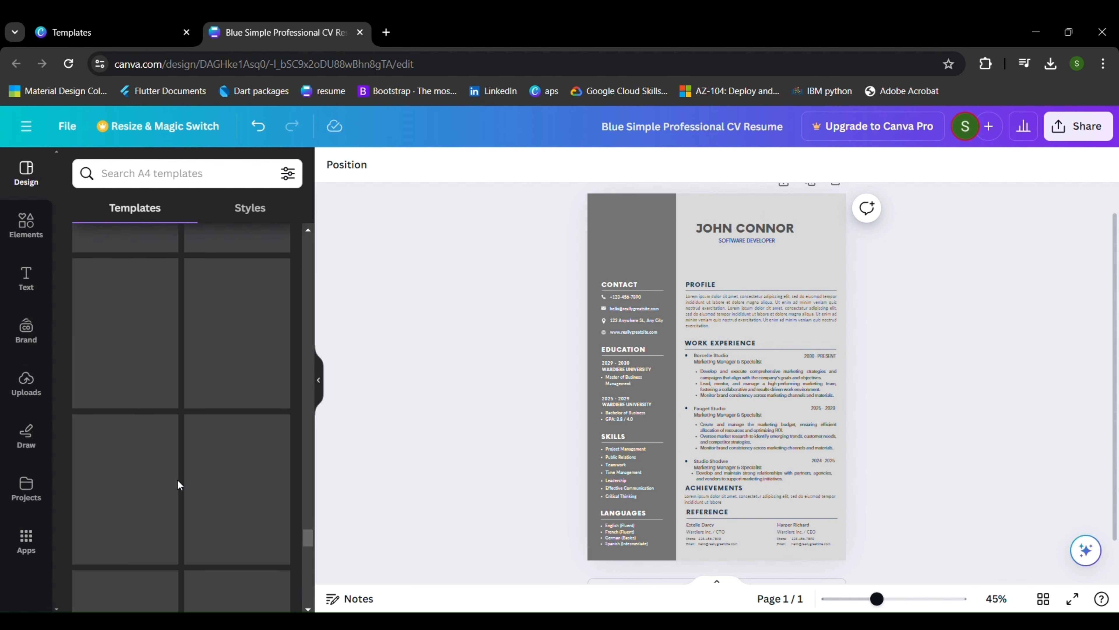
pyautogui.scroll(20, 176, 479)
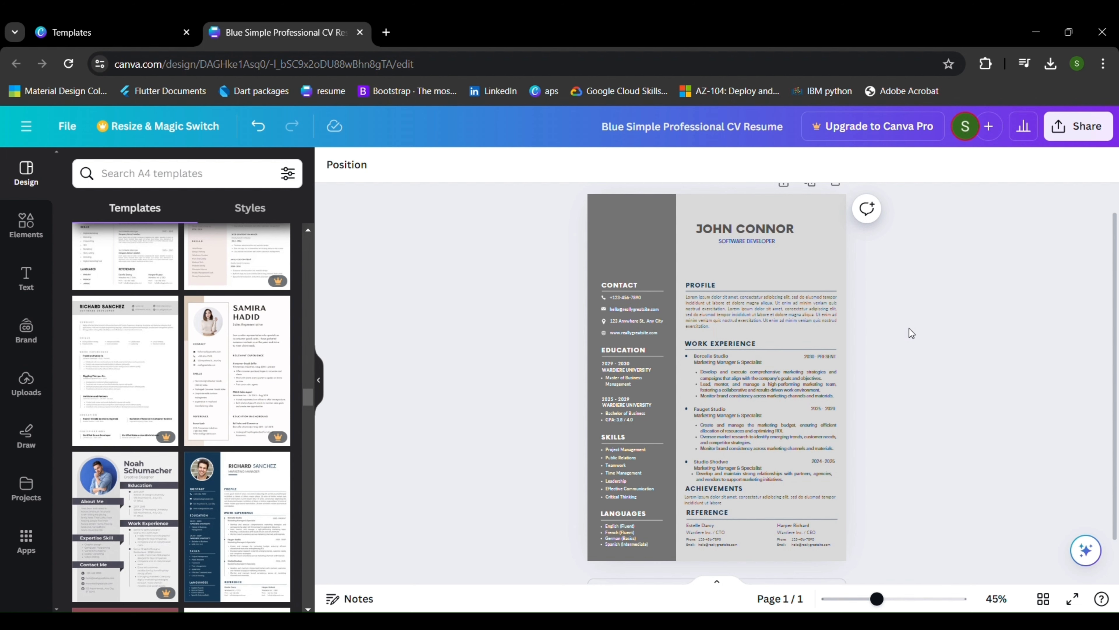
pyautogui.scroll(1, 910, 328)
pyautogui.scroll(5, 909, 328)
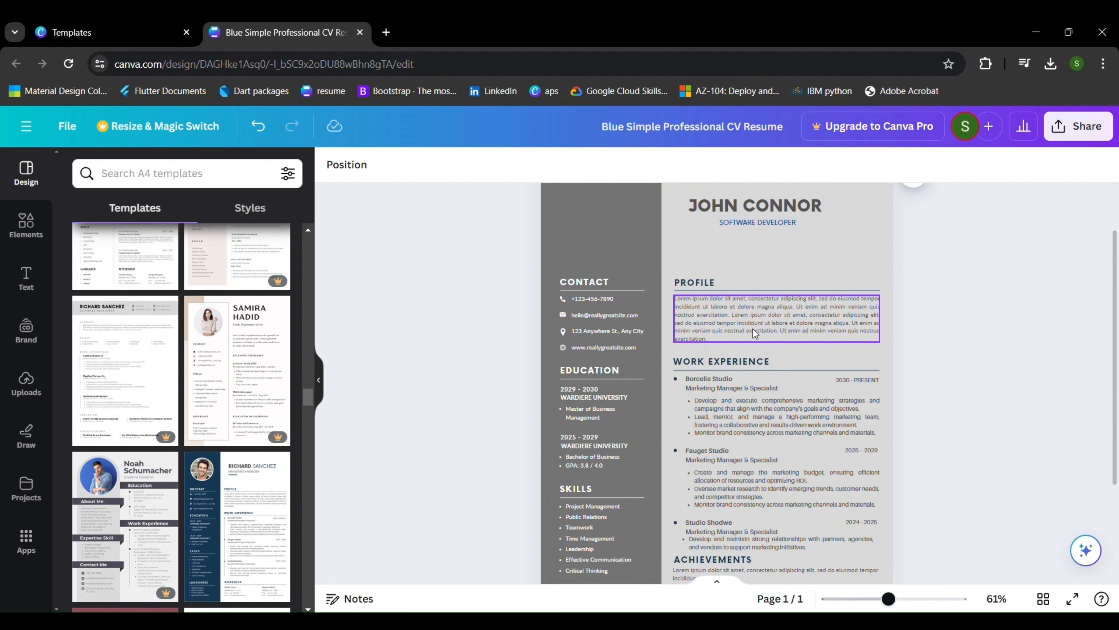
pyautogui.scroll(-3, 927, 388)
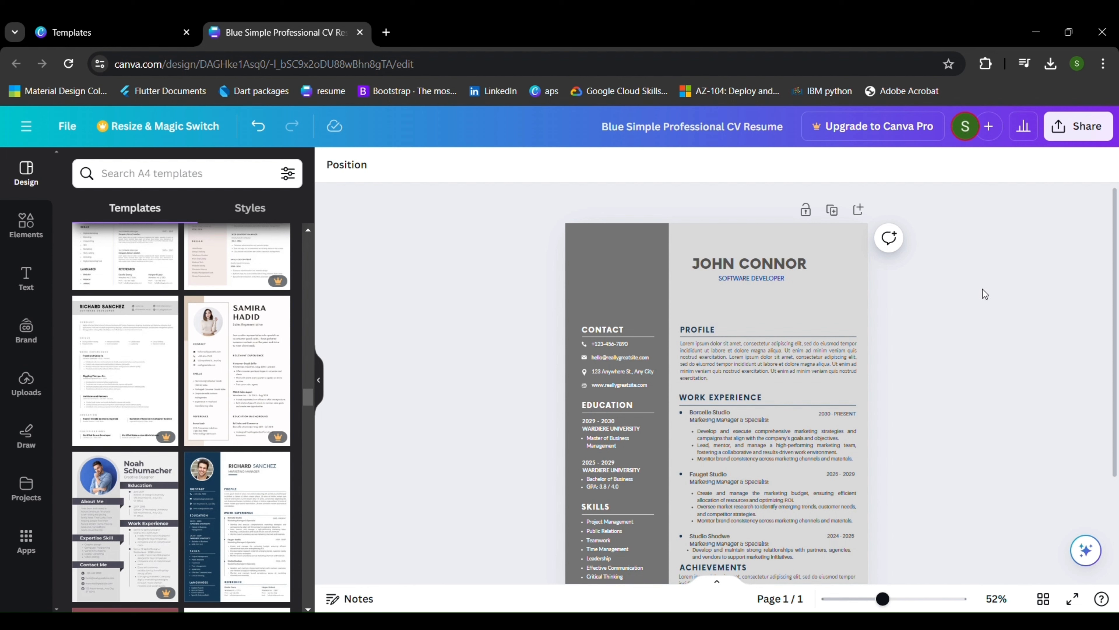
# Download the resume design with PDF Standard as the file type.
pyautogui.click(1073, 128)
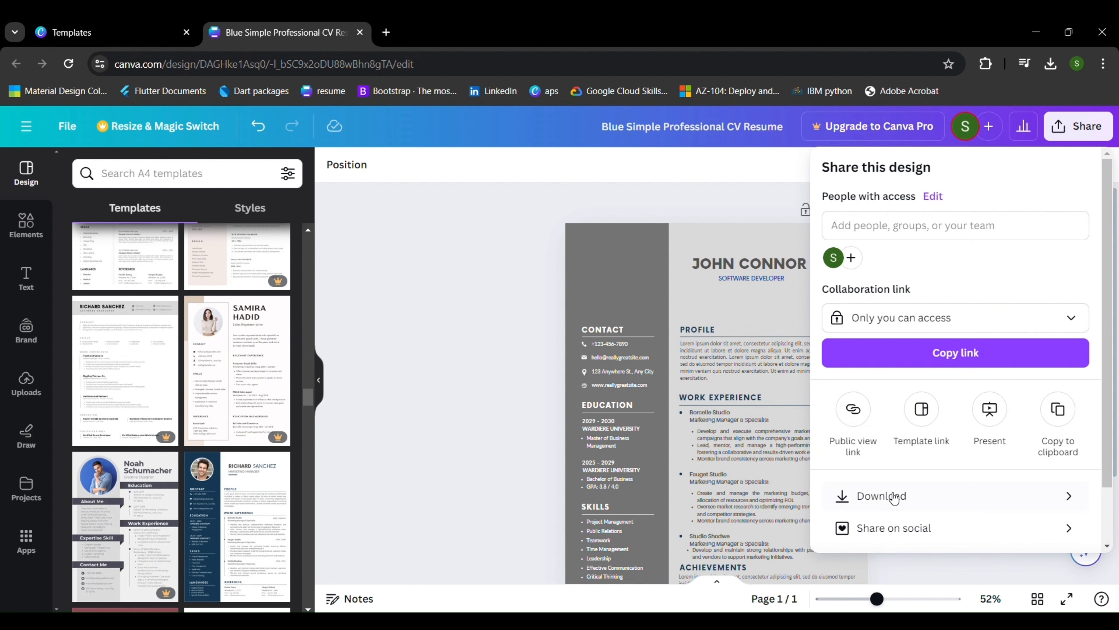
pyautogui.click(909, 503)
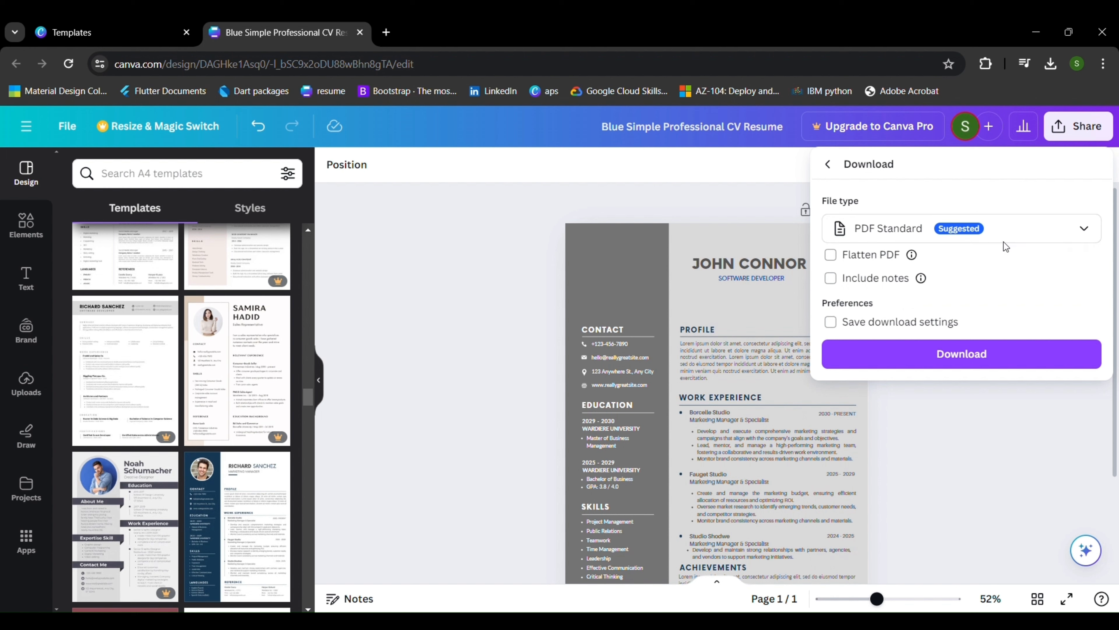
pyautogui.click(996, 232)
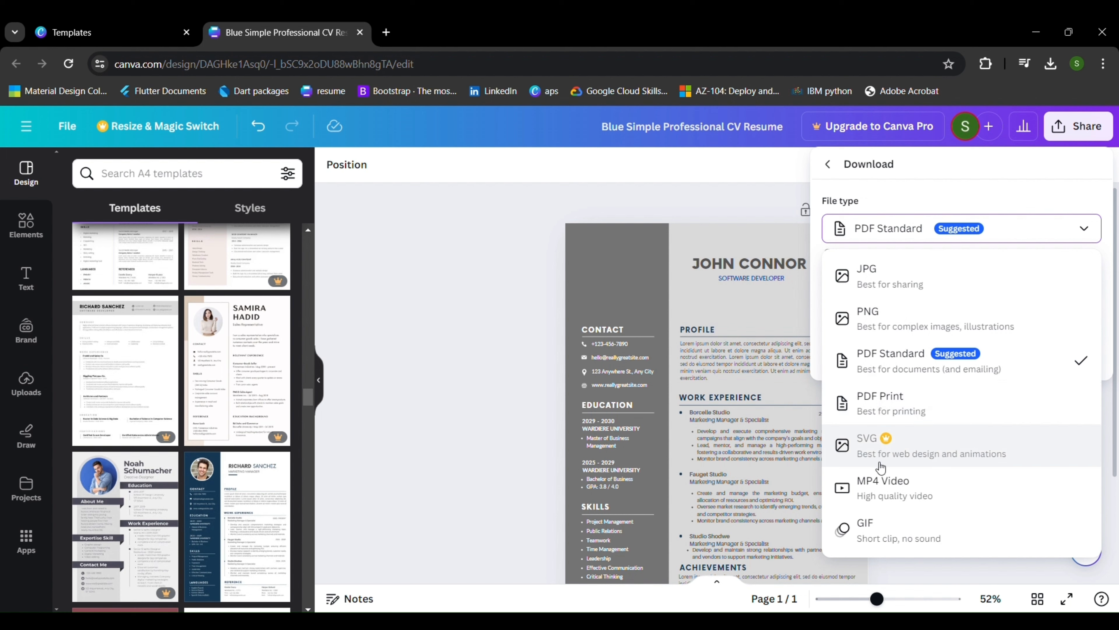
pyautogui.click(882, 374)
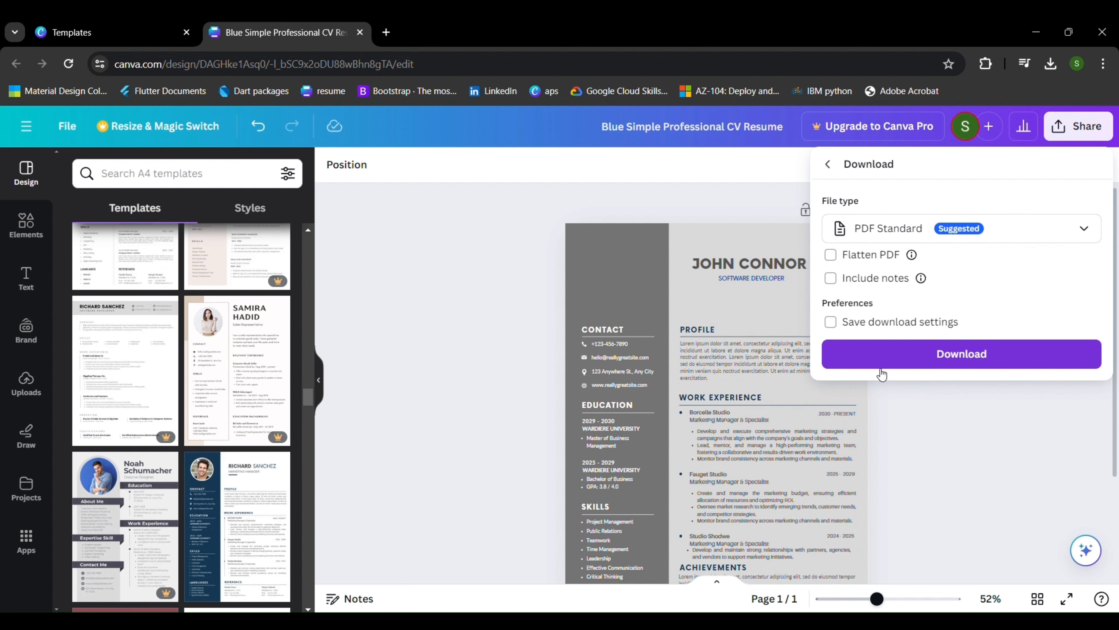
pyautogui.click(896, 355)
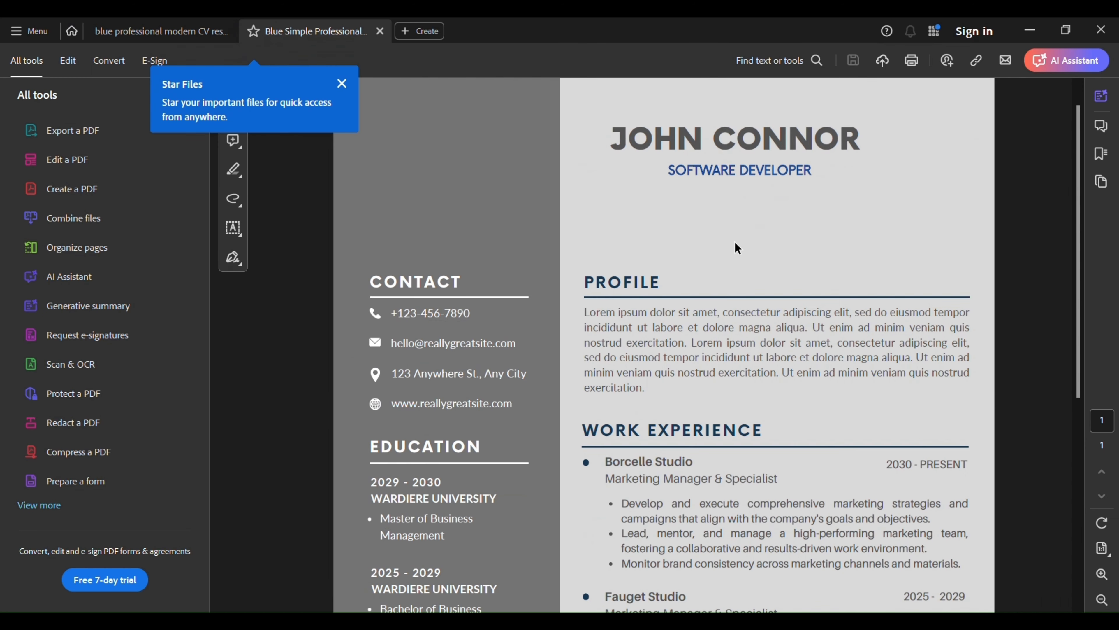
# In Adobe Acrobat, examine the blue professional modern CV PDF and then the whole downloaded Blue Simple Professional CV page.
pyautogui.click(200, 31)
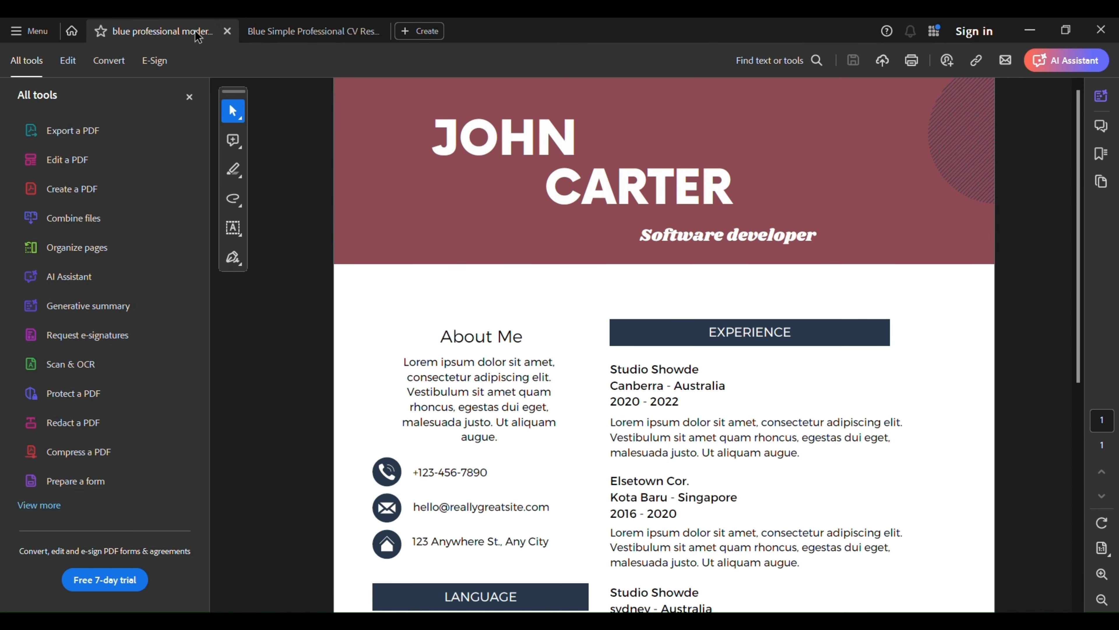
pyautogui.scroll(-8, 470, 274)
pyautogui.scroll(8, 470, 274)
pyautogui.click(260, 30)
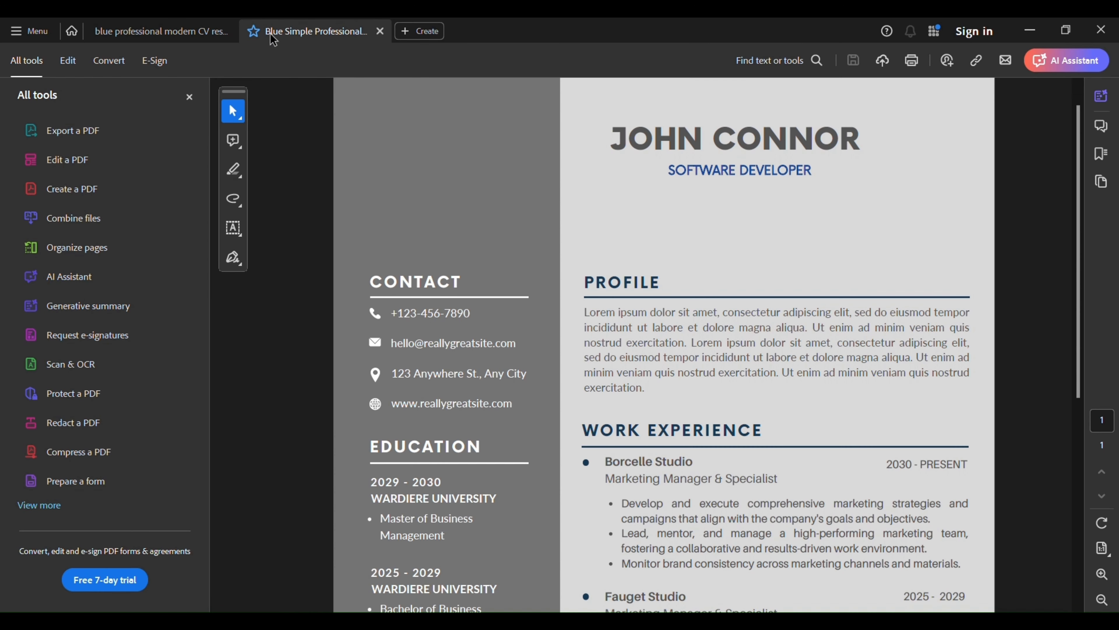
pyautogui.scroll(-3, 591, 282)
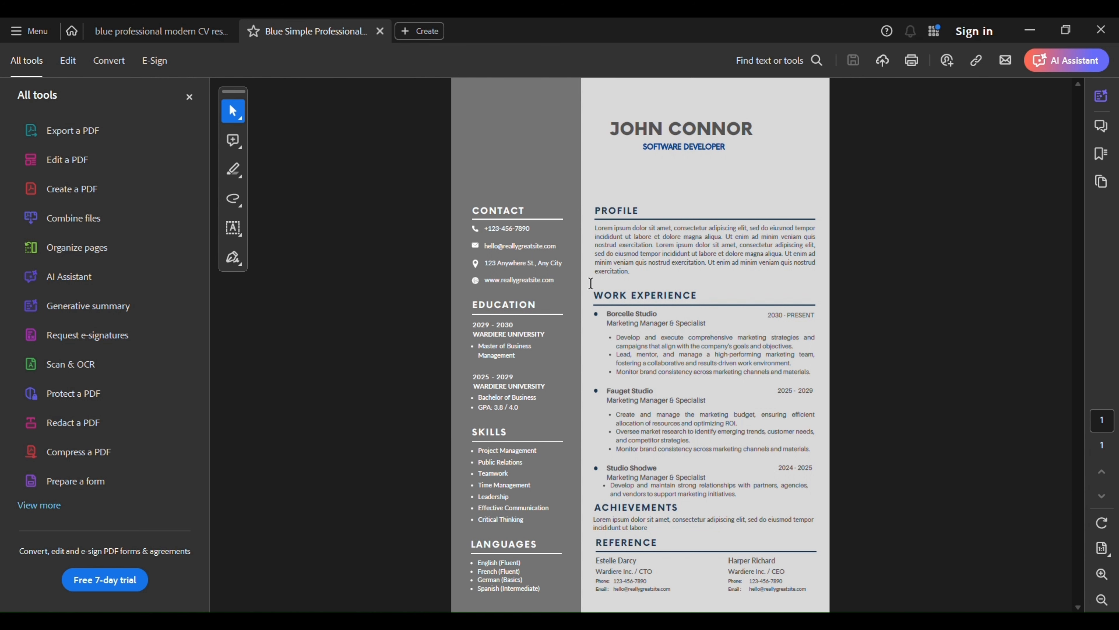
pyautogui.scroll(-1, 590, 282)
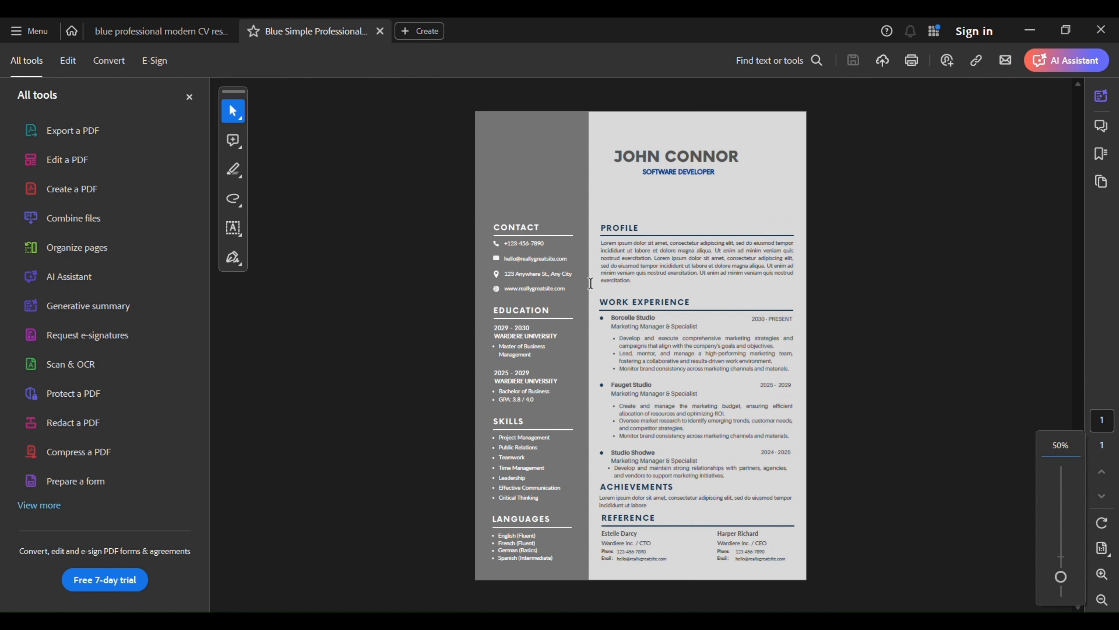
pyautogui.scroll(-1, 591, 283)
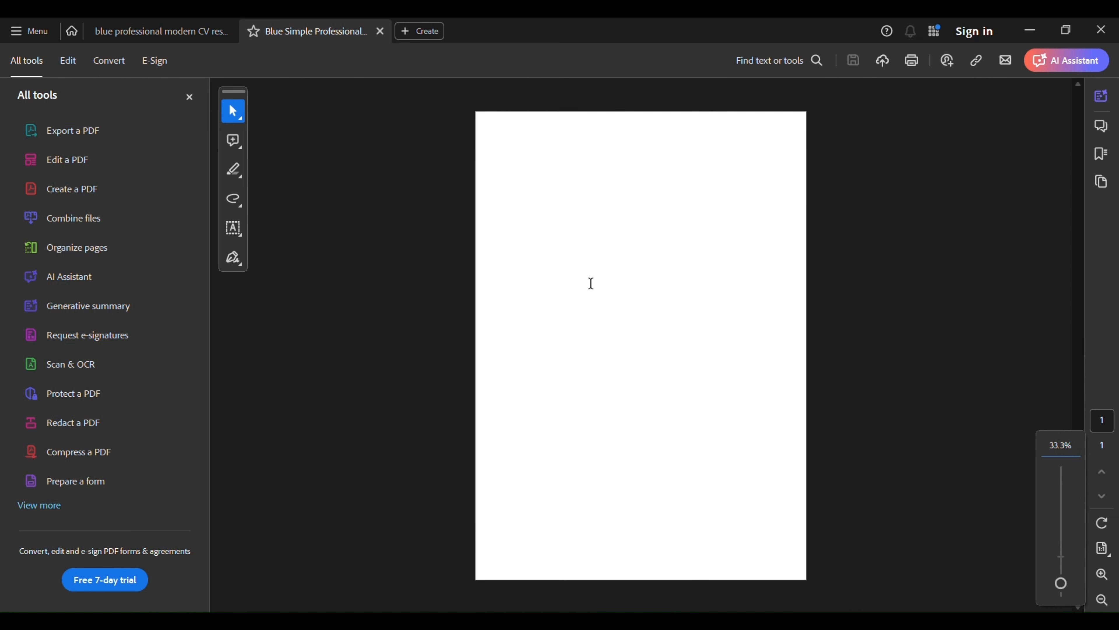
pyautogui.scroll(2, 591, 283)
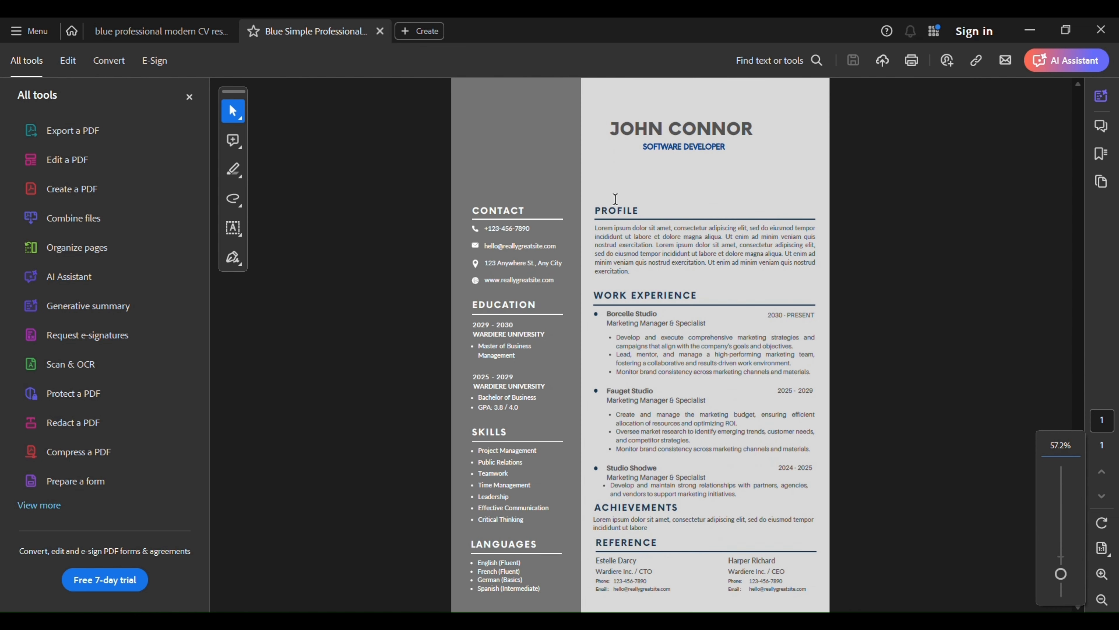
pyautogui.scroll(-2, 637, 200)
pyautogui.scroll(2, 637, 201)
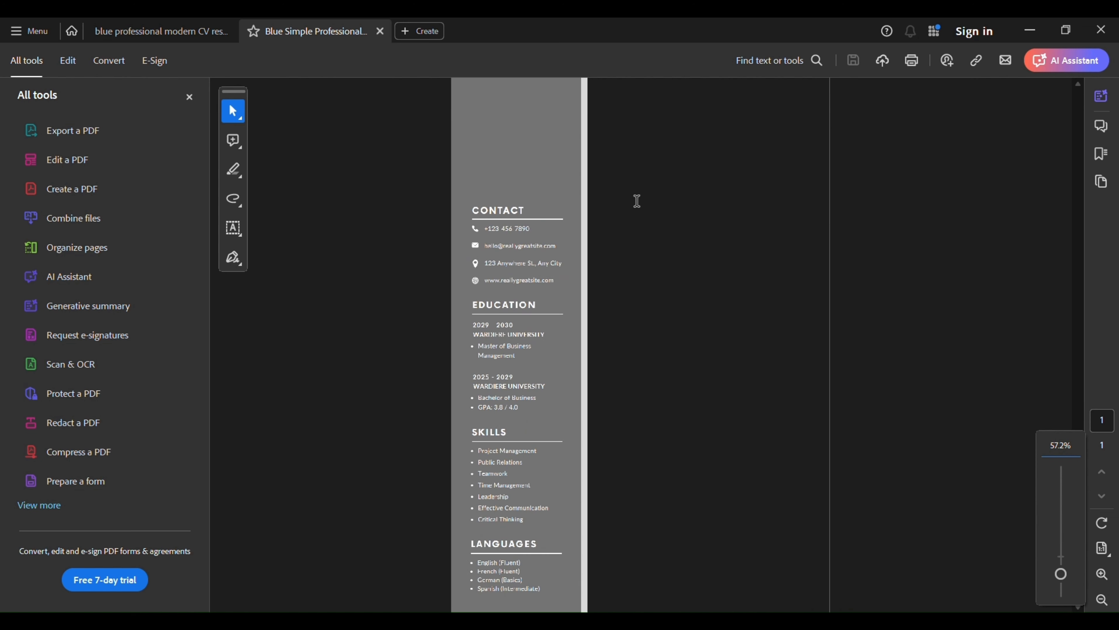